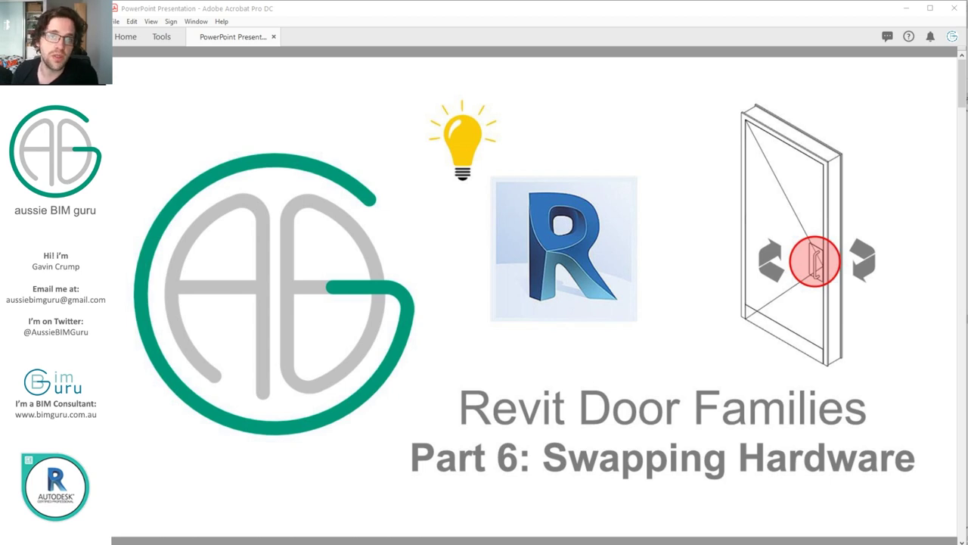
- Page through the presentation slides on swapping hardware up to the slide naming the Revit version
scroll(885, 347, "down", 2)
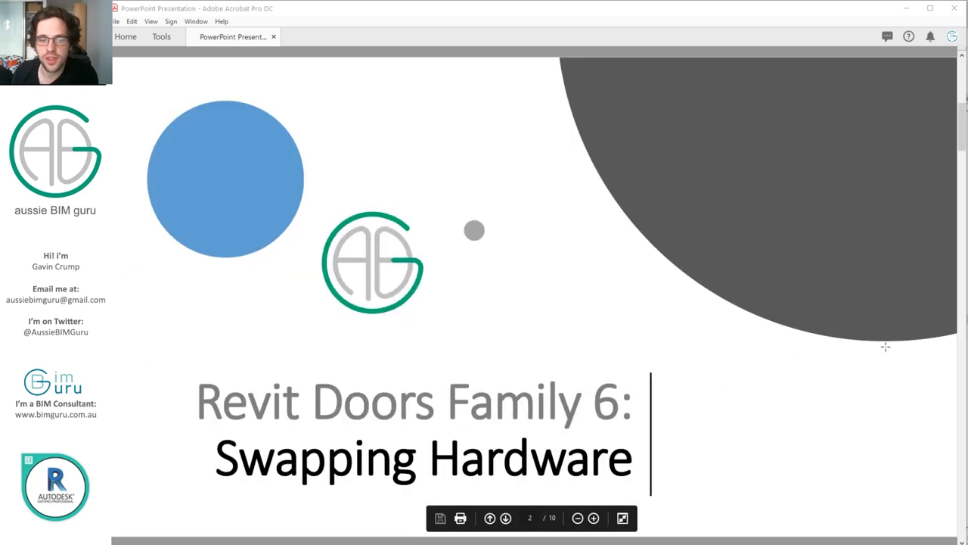
scroll(885, 349, "down", 2)
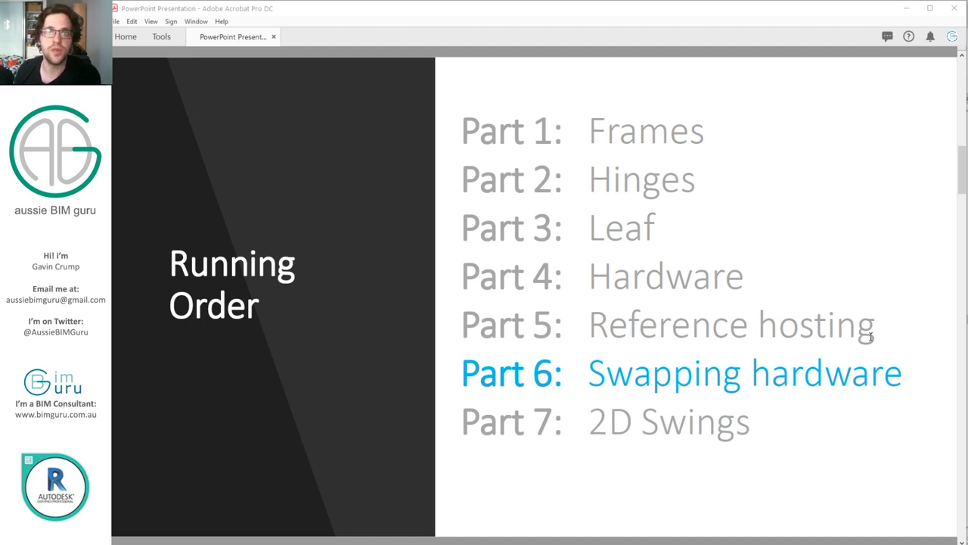
scroll(767, 330, "down", 2)
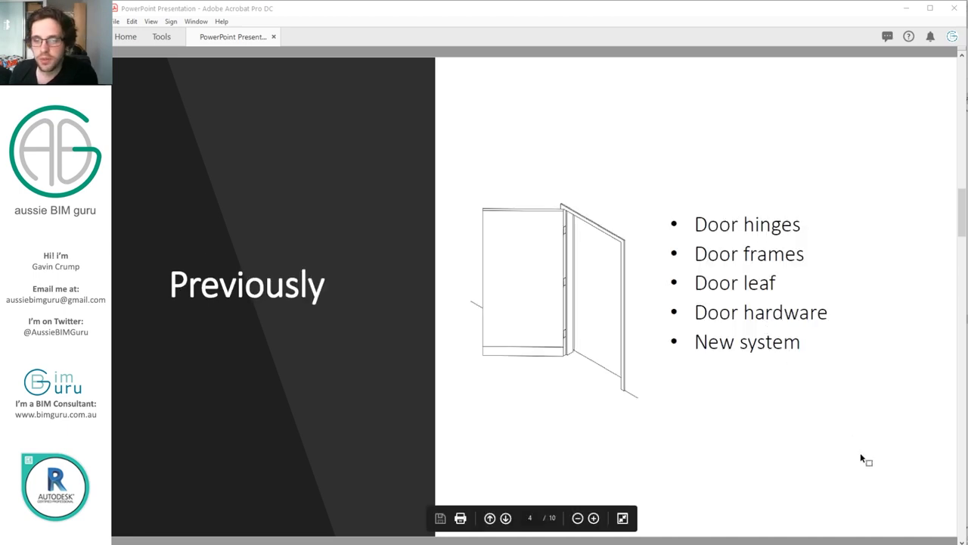
scroll(861, 453, "down", 2)
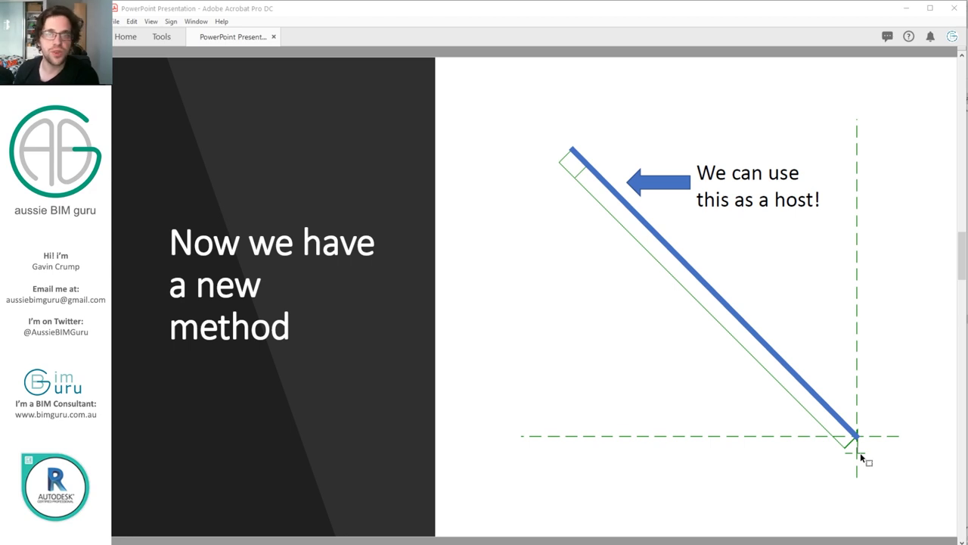
scroll(860, 454, "down", 1)
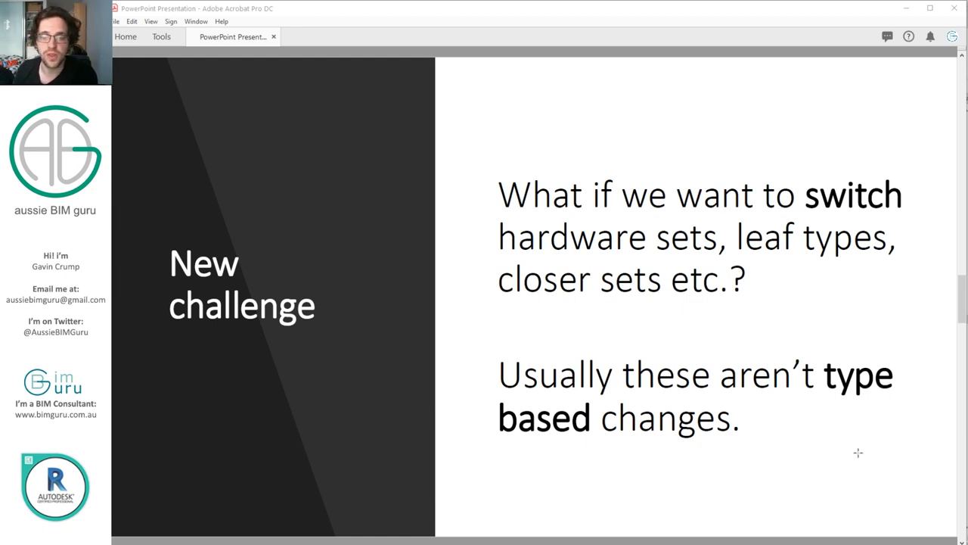
scroll(858, 452, "down", 1)
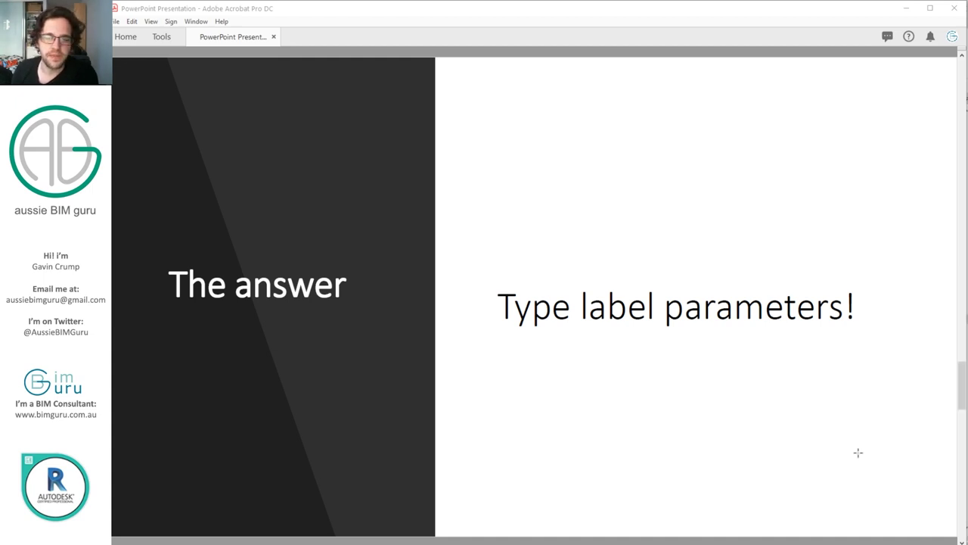
key("Right")
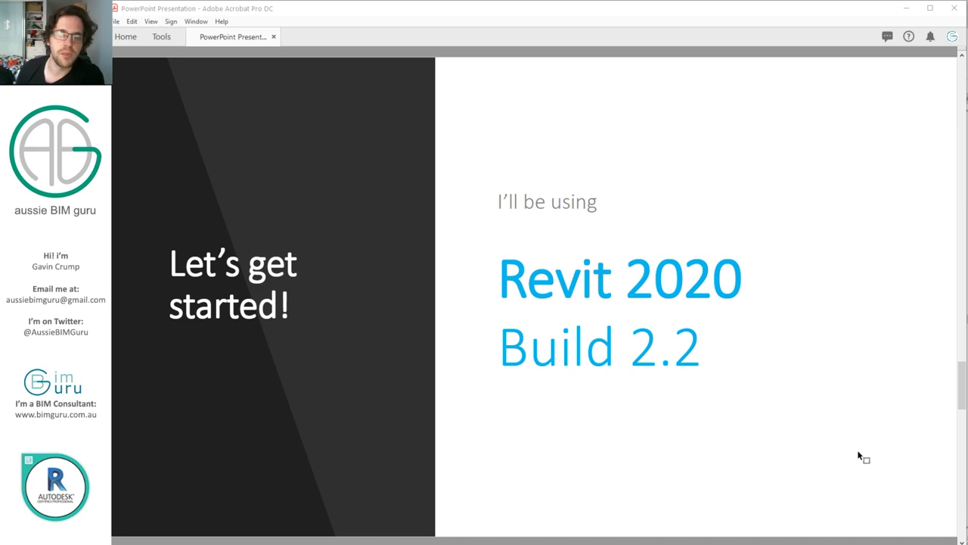
- Switch to File Explorer, view BG_DOR_Swing-Single.rfa in the Content\Doors folder, and return to its model in Revit
key("alt+Tab")
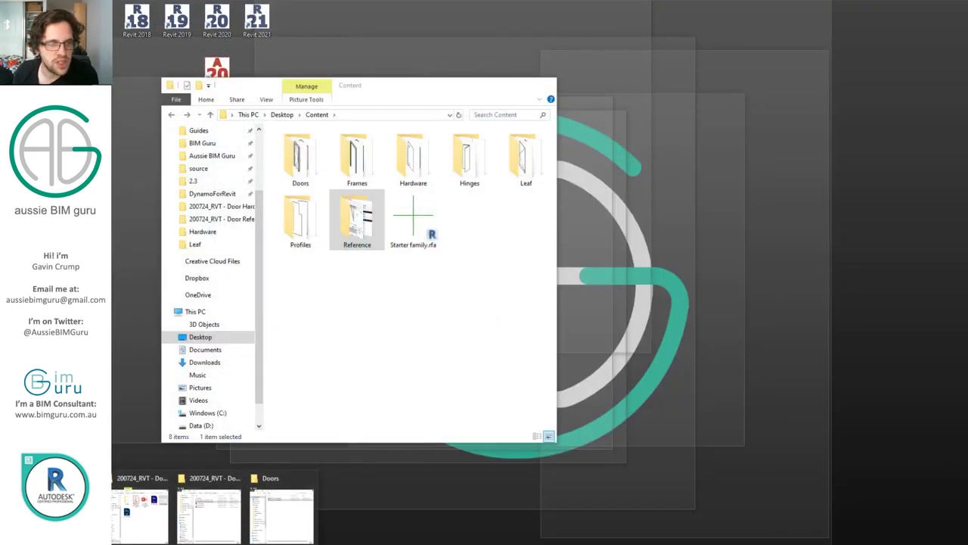
left_click(283, 507)
left_click_drag(387, 89, 596, 99)
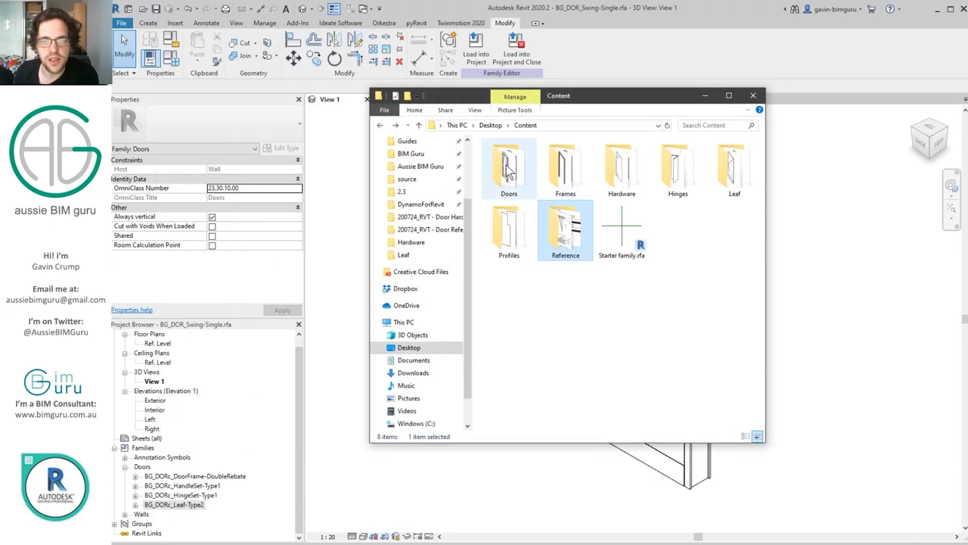
double_click(508, 165)
left_click(568, 161)
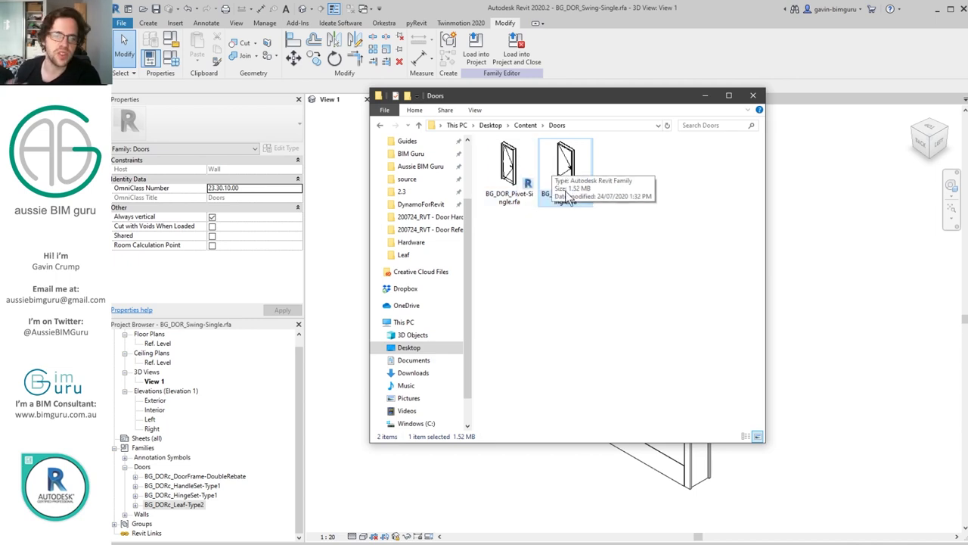
left_click(647, 247)
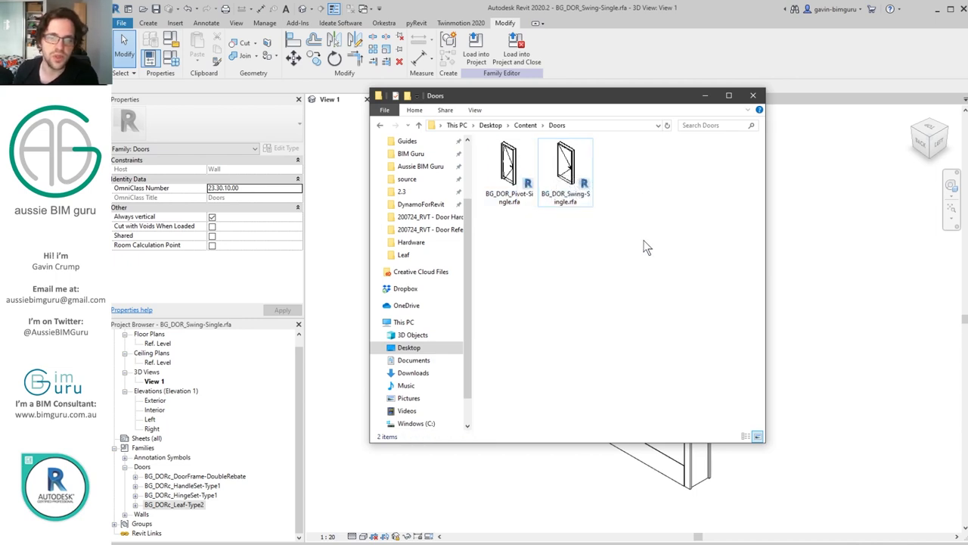
left_click(531, 125)
left_click(819, 194)
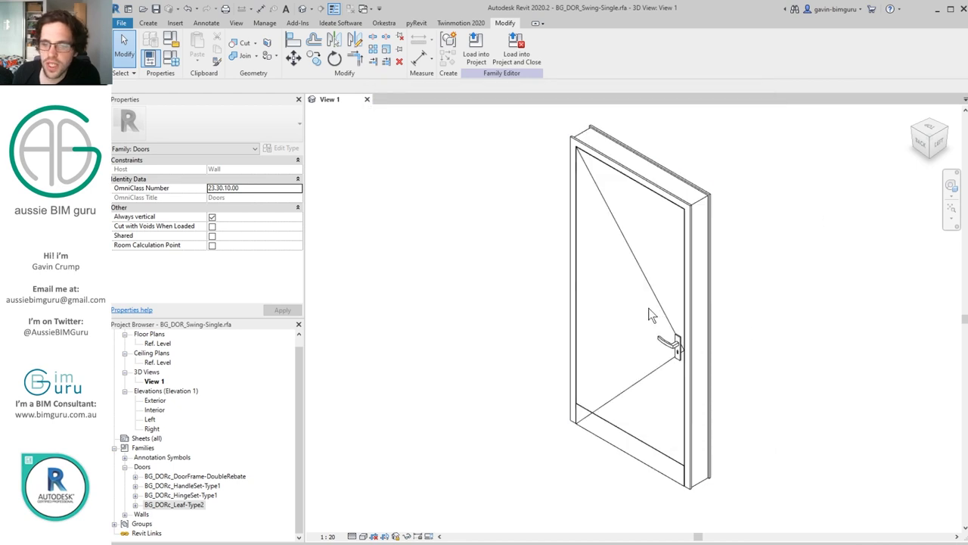
- Inspect the door leaf and handle in the 3D view and review the leaf's instance material and dimension parameters
left_click(639, 269)
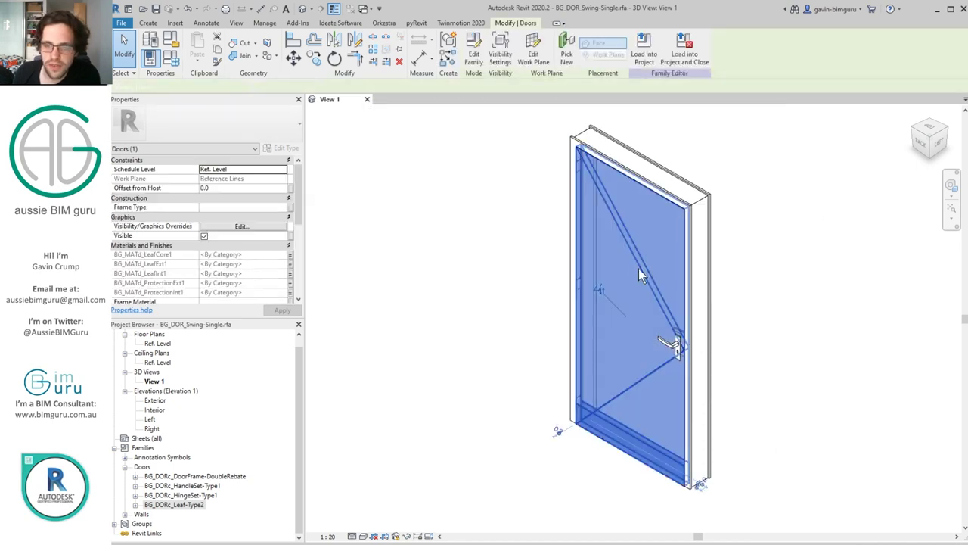
left_click(667, 343)
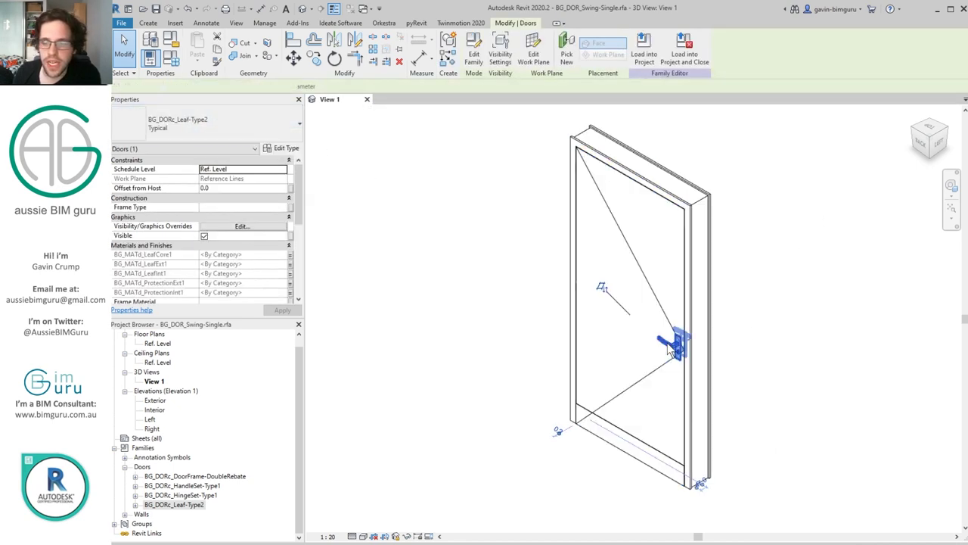
left_click(414, 253)
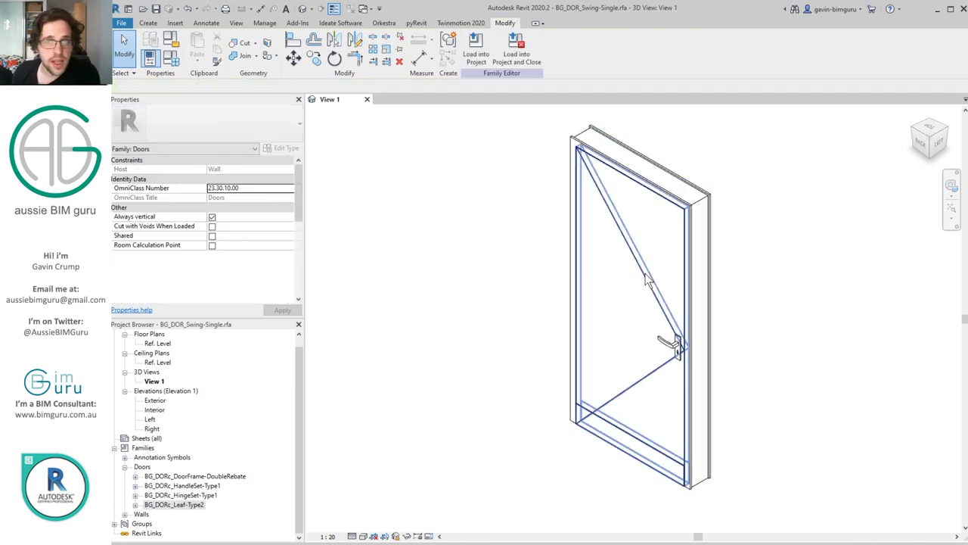
left_click(648, 280)
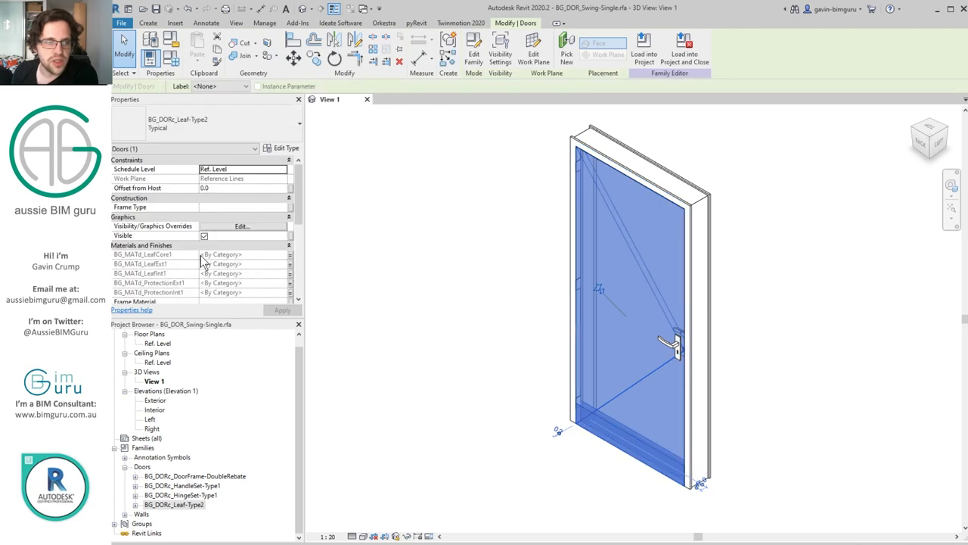
scroll(207, 269, "down", 3)
scroll(207, 269, "down", 2)
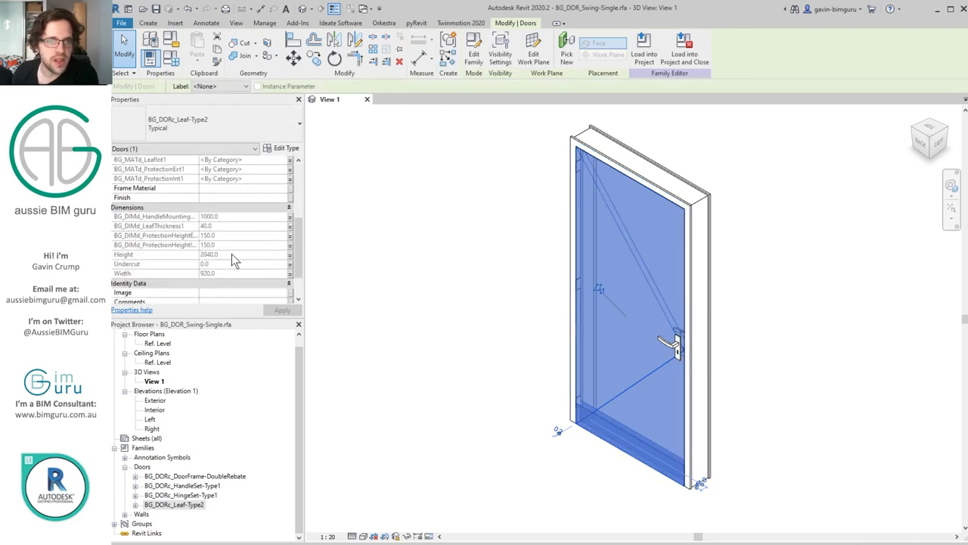
- Open the BG_DORc_Leaf-Type2 family for editing, review its family type parameters, and close it without changes
left_click(474, 58)
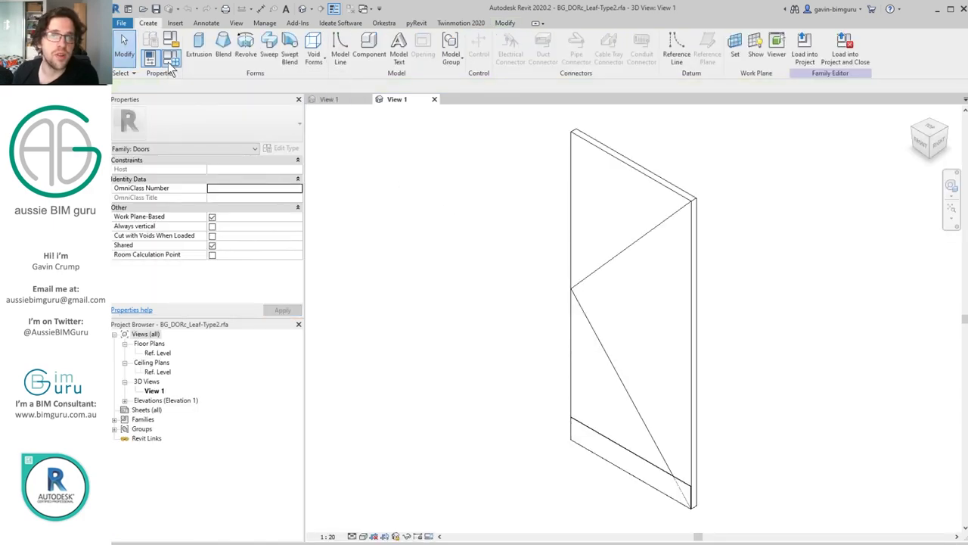
left_click(169, 62)
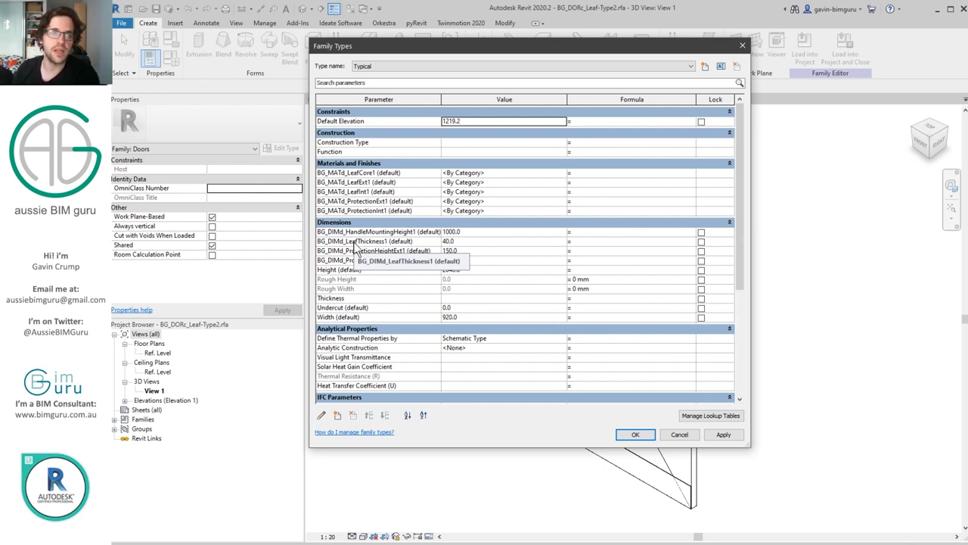
left_click(373, 182)
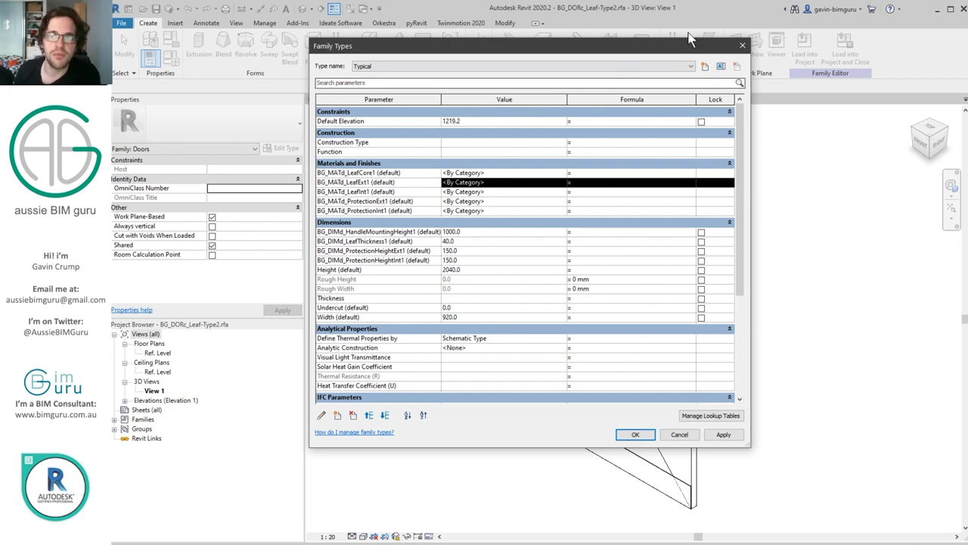
left_click(743, 46)
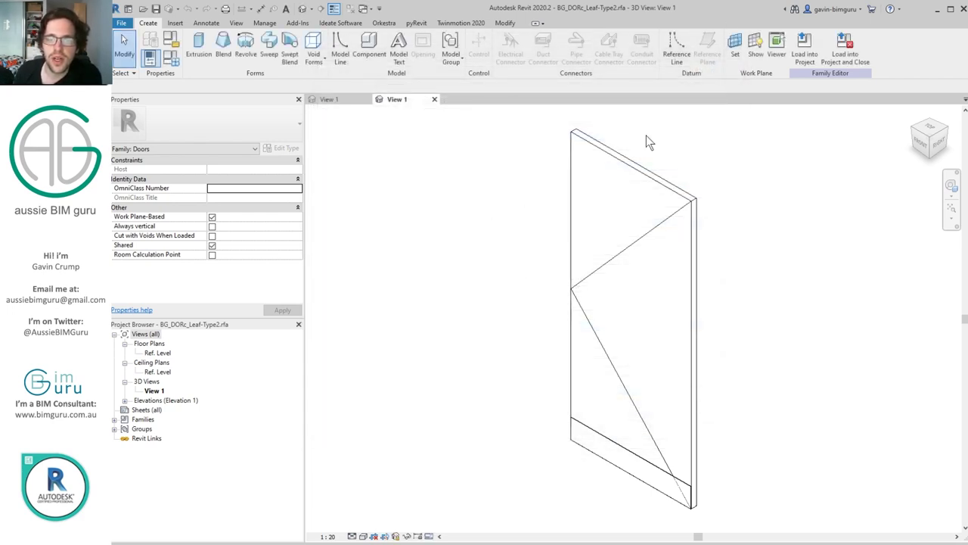
left_click(435, 99)
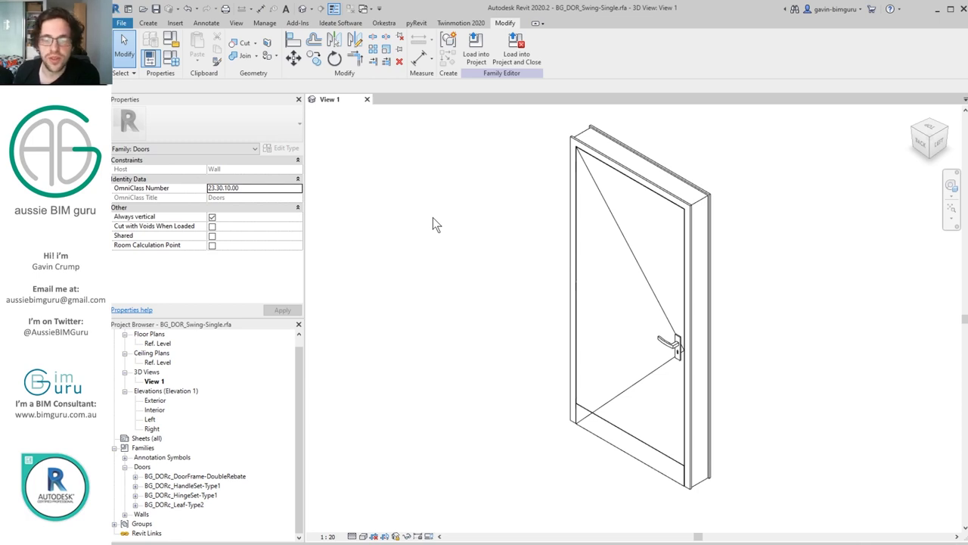
- Select the nested handle set and review its dimension parameters, including the leaf thickness
left_click(670, 340)
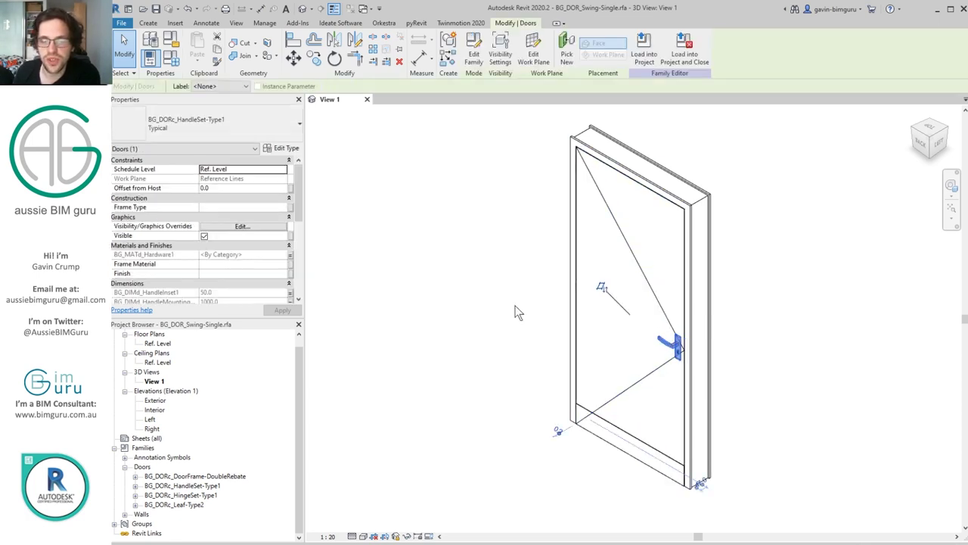
scroll(185, 201, "down", 3)
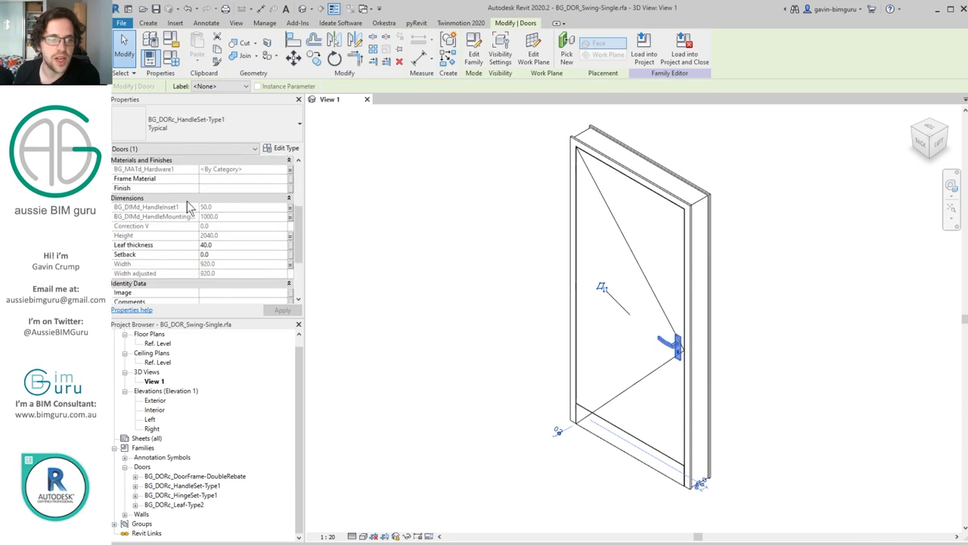
left_click(291, 245)
left_click(749, 331)
left_click(486, 175)
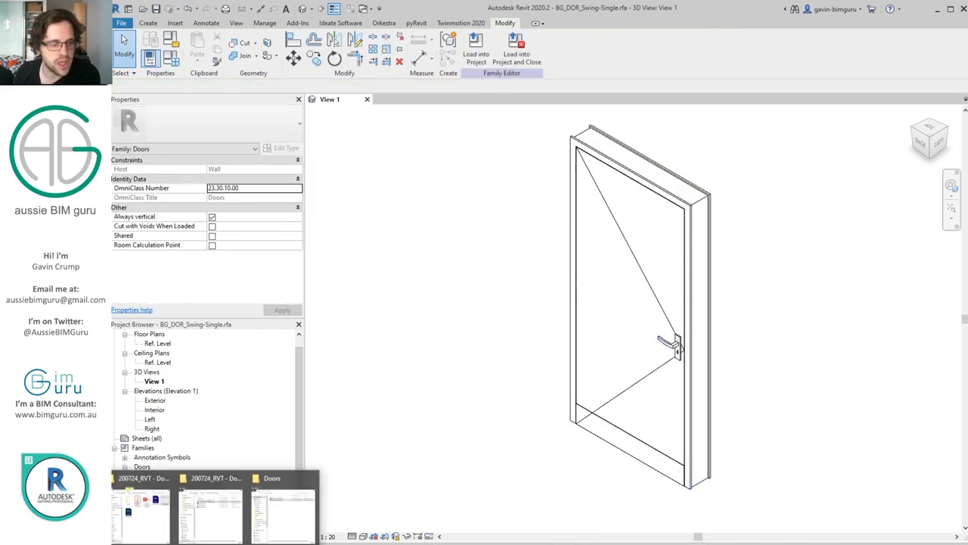
- Open BG_DORc_HandleSet-Type2.rfa from the Content\Hardware folder and review its leaf thickness parameter among the family types
left_click(260, 529)
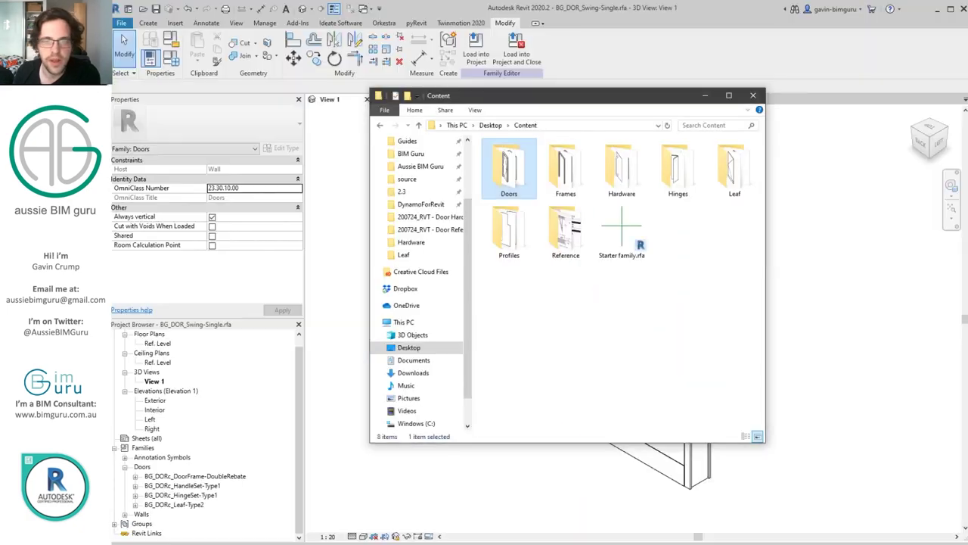
double_click(635, 174)
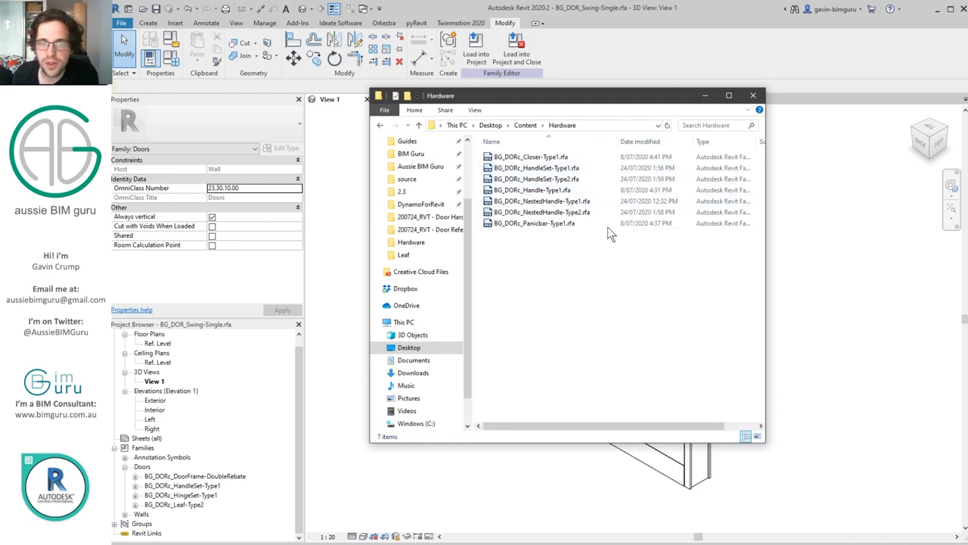
double_click(579, 180)
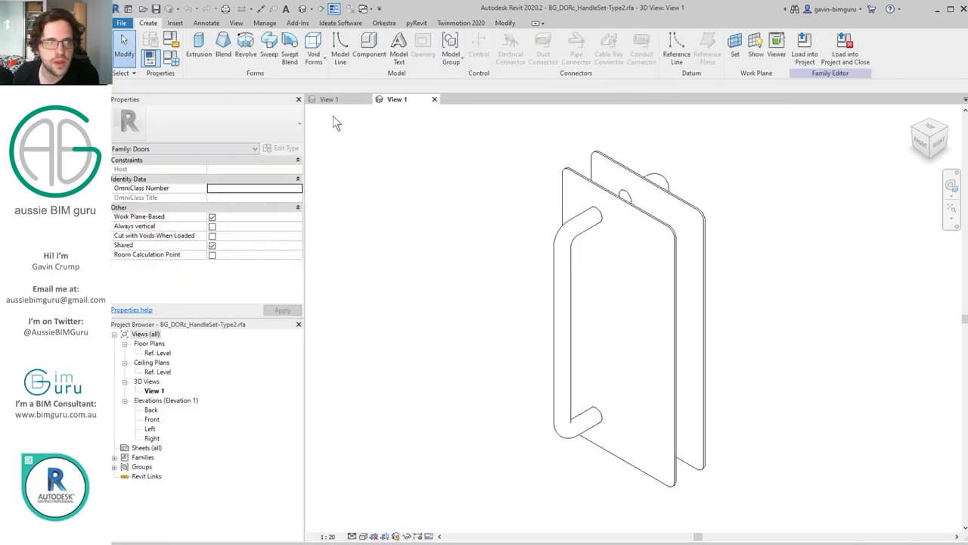
left_click(177, 57)
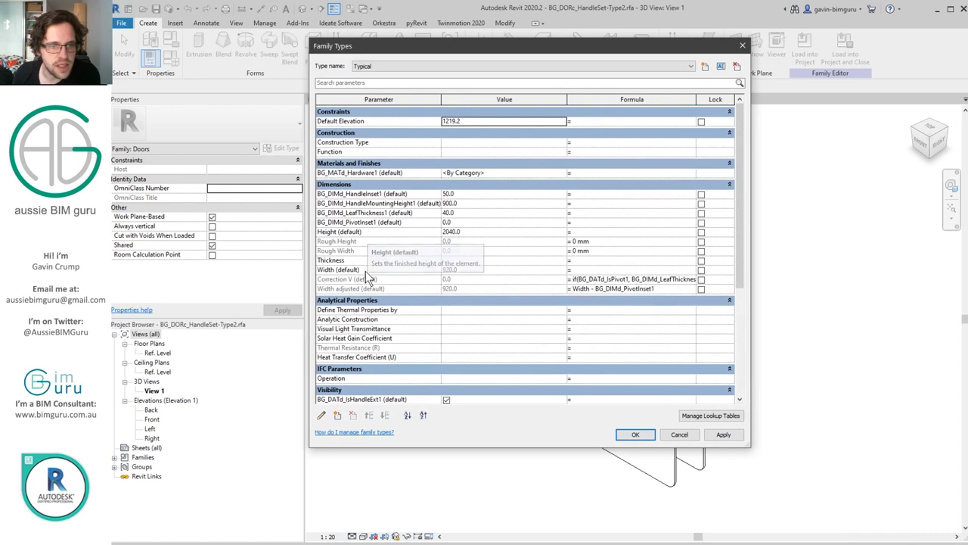
left_click(401, 214)
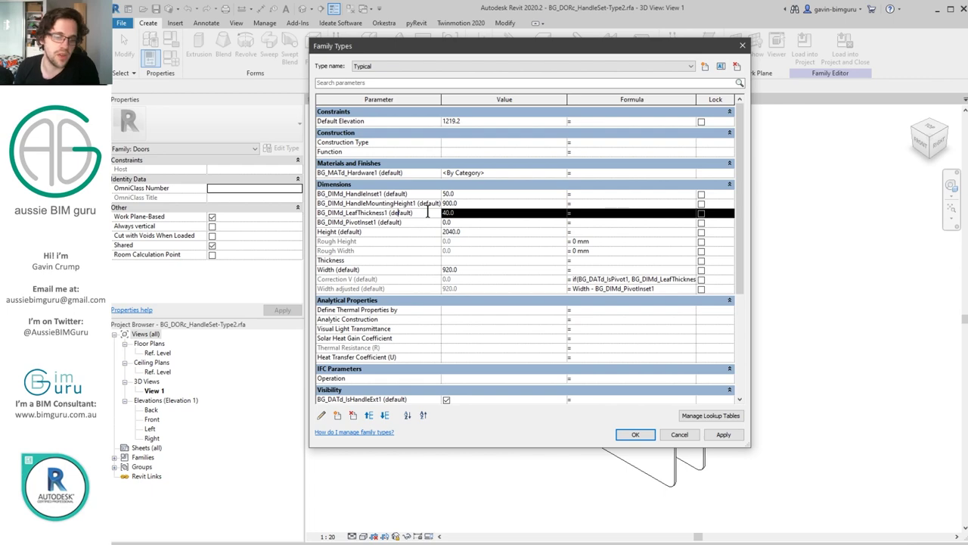
left_click(679, 434)
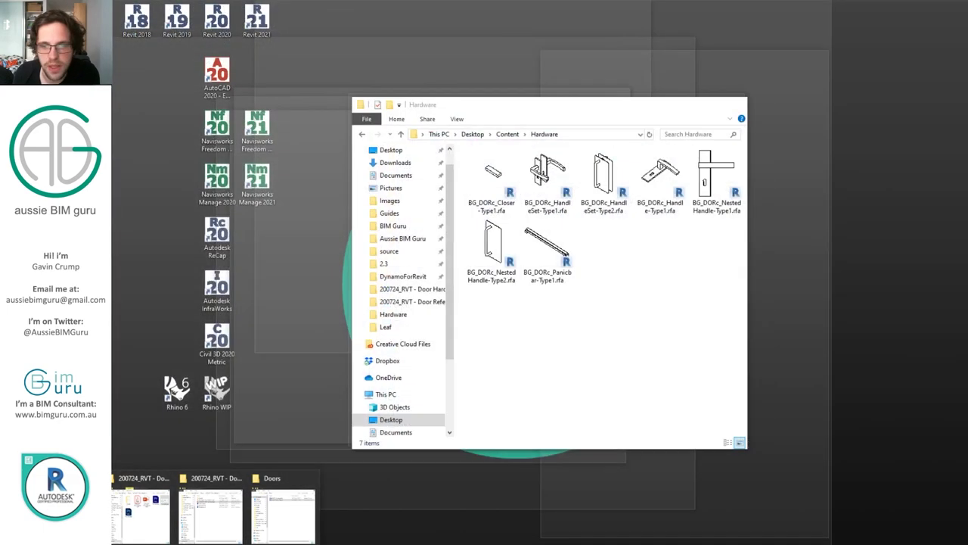
- Open BG_DORc_HandleSet-Type1.rfa and load it into BG_DOR_Swing-Single.rfa, overwriting the existing version and its parameter values
left_click(129, 512)
double_click(560, 174)
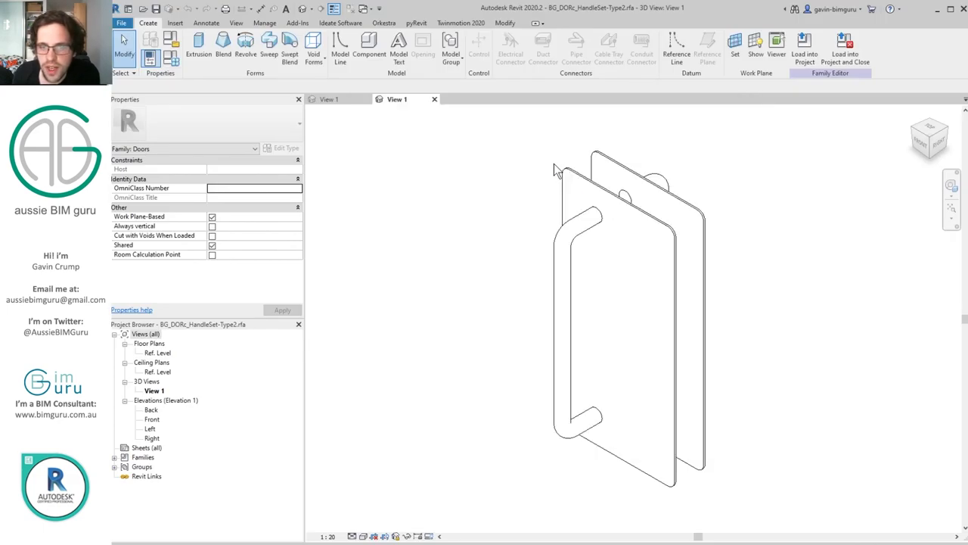
left_click(171, 65)
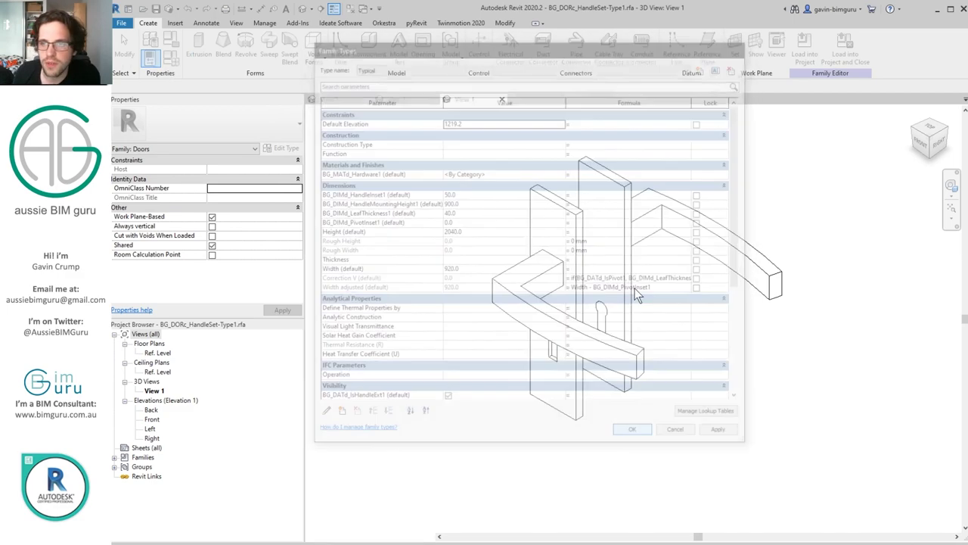
left_click(803, 53)
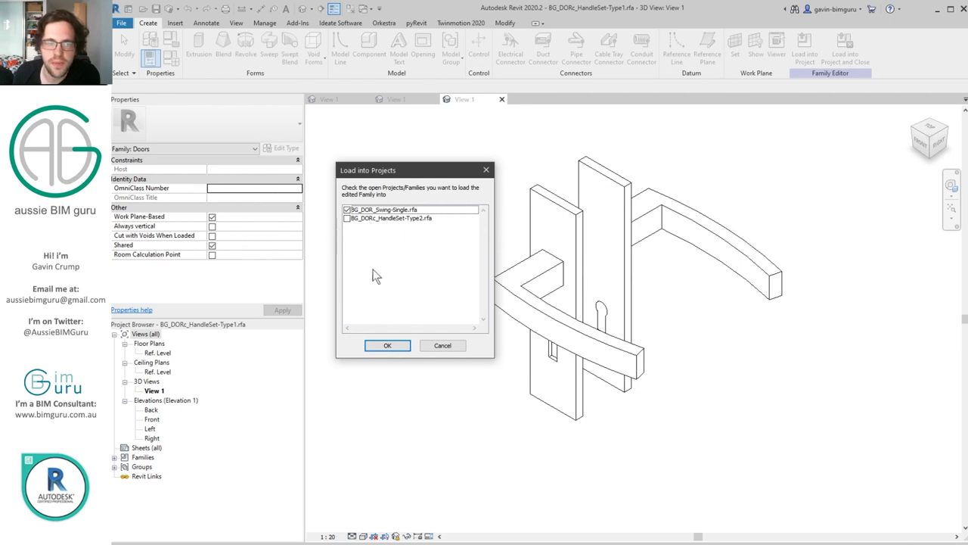
left_click(388, 347)
left_click(468, 280)
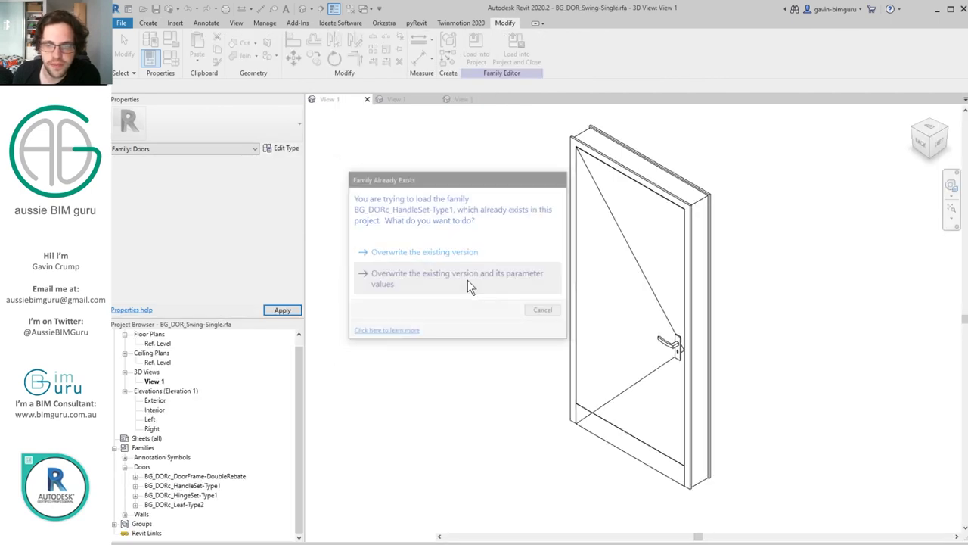
- Associate the nested handle set's BG_DIMd_LeafThickness1 parameter with the door family's BG_DIMd_LeafThickness1 parameter and check its remaining properties
left_click(663, 342)
scroll(239, 197, "down", 4)
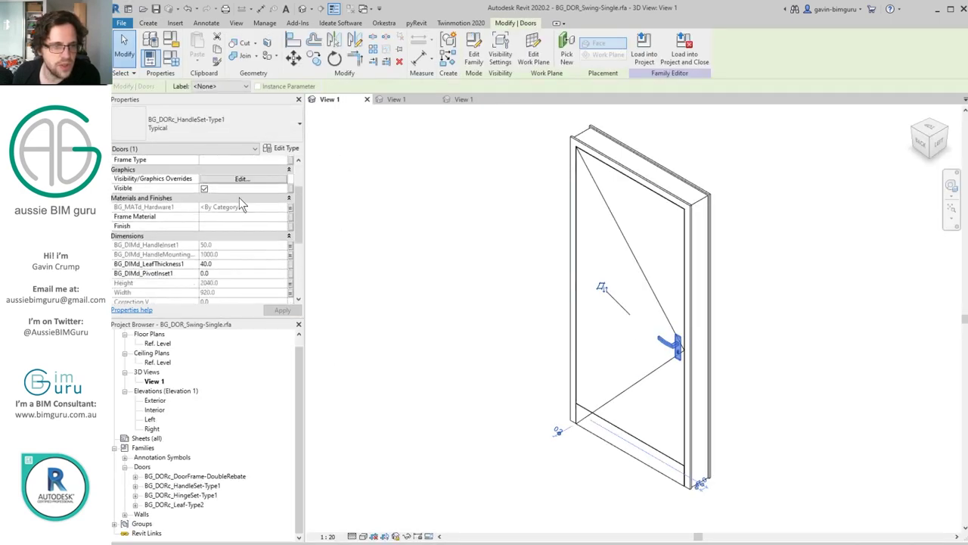
left_click(289, 226)
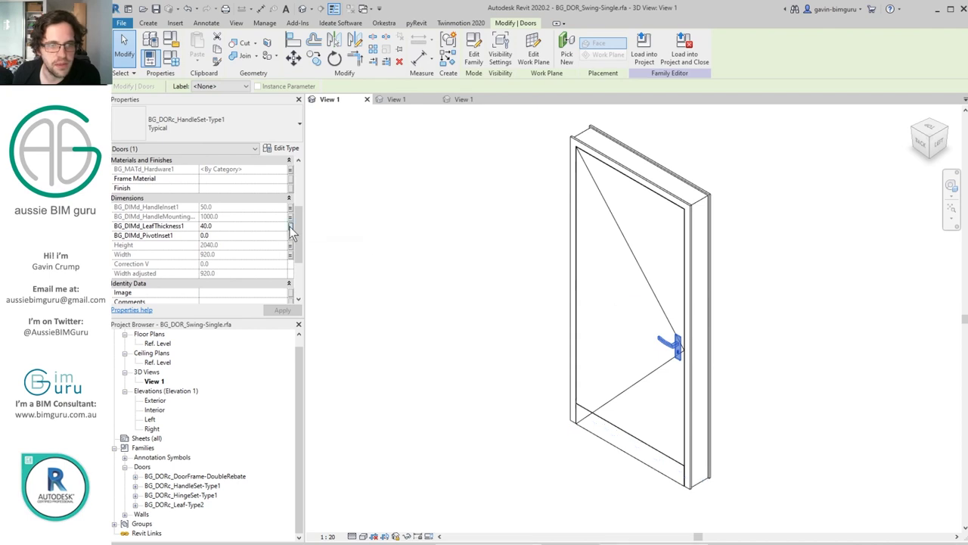
left_click(676, 243)
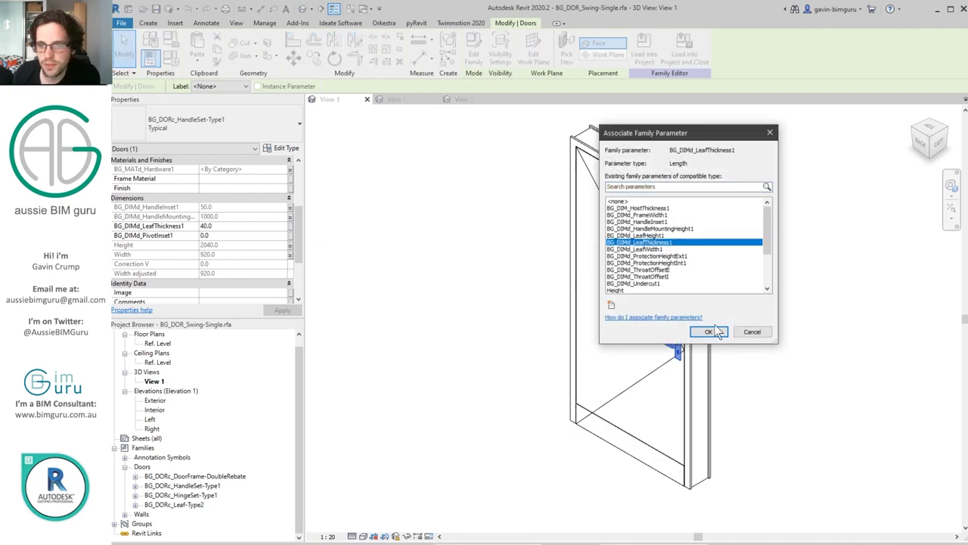
left_click(707, 333)
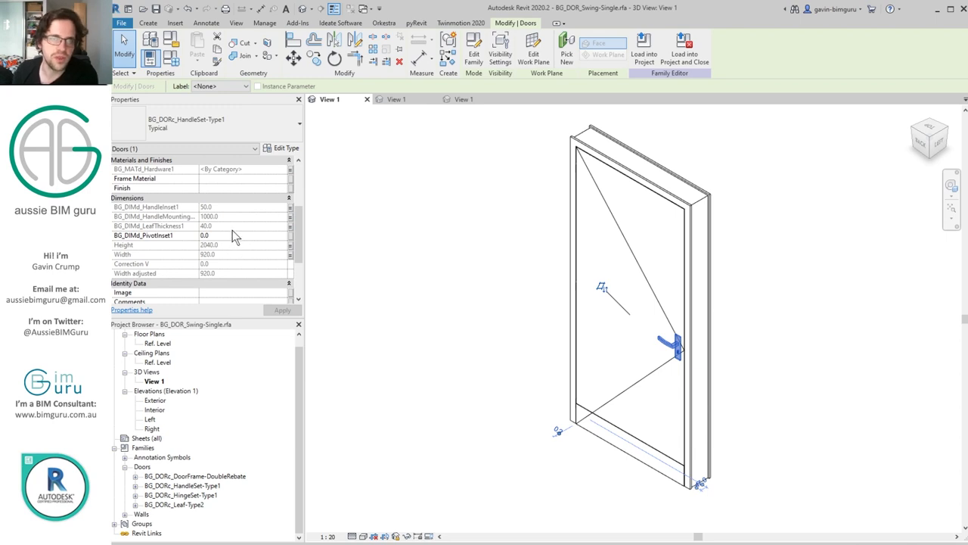
scroll(232, 230, "down", 4)
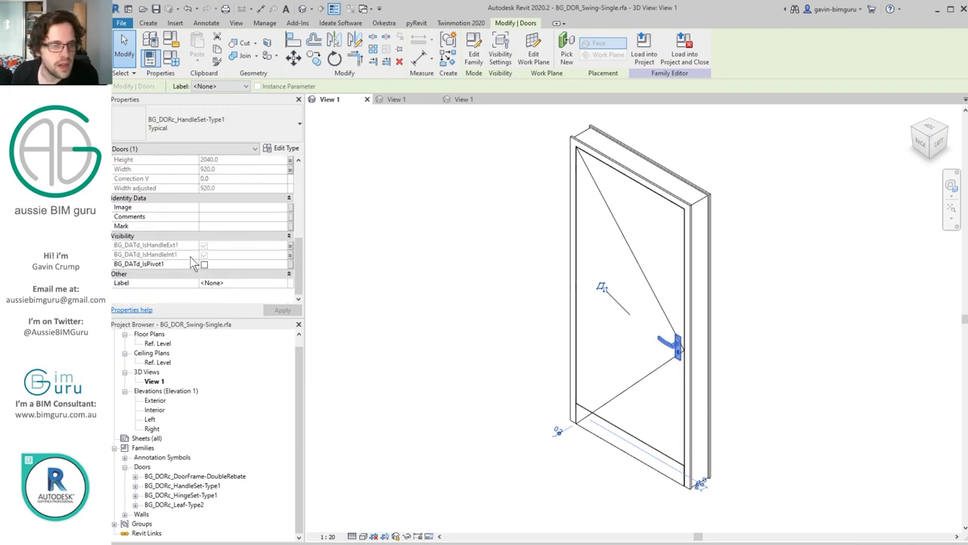
scroll(216, 257, "up", 4)
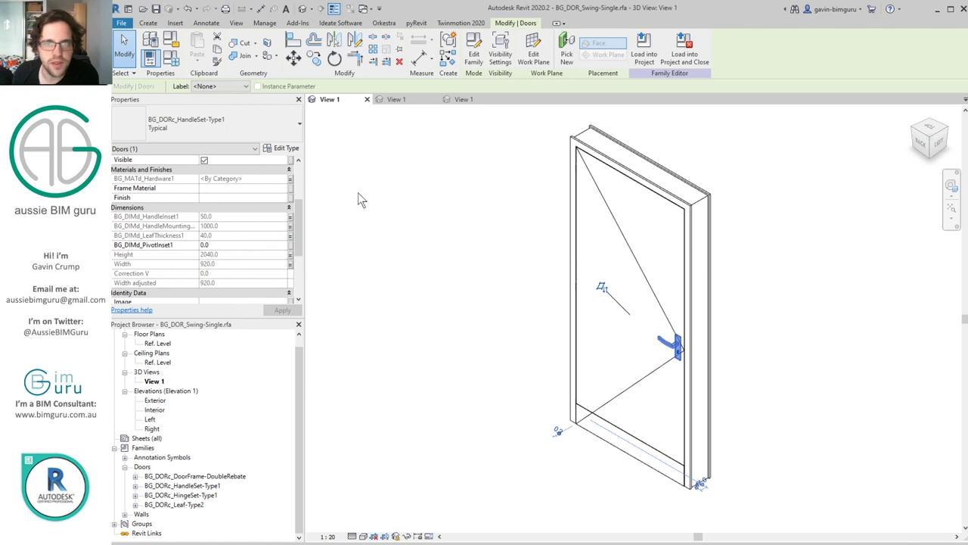
- Load BG_DORc_HandleSet-Type2.rfa into BG_DOR_Swing-Single.rfa, closing the source family and cancelling the component placement
left_click(405, 196)
left_click(407, 100)
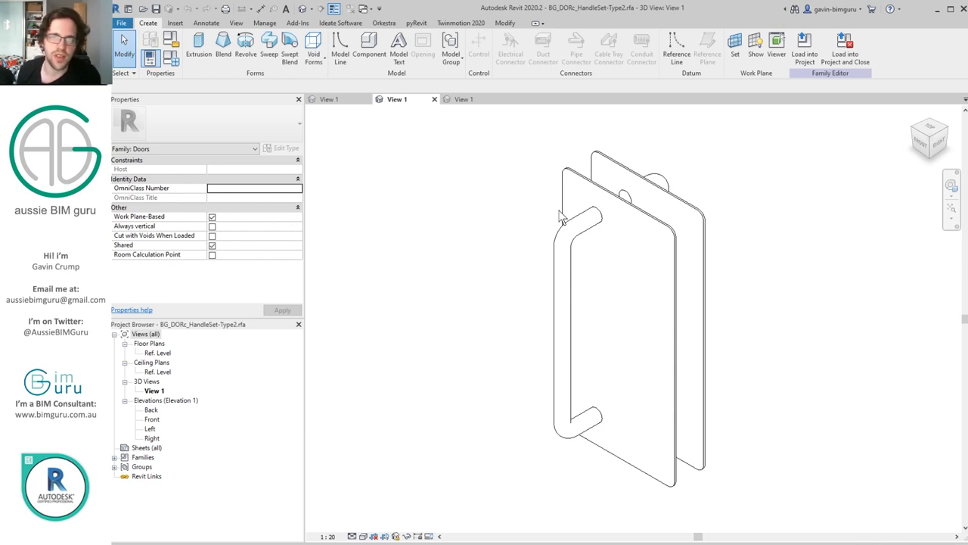
left_click(844, 53)
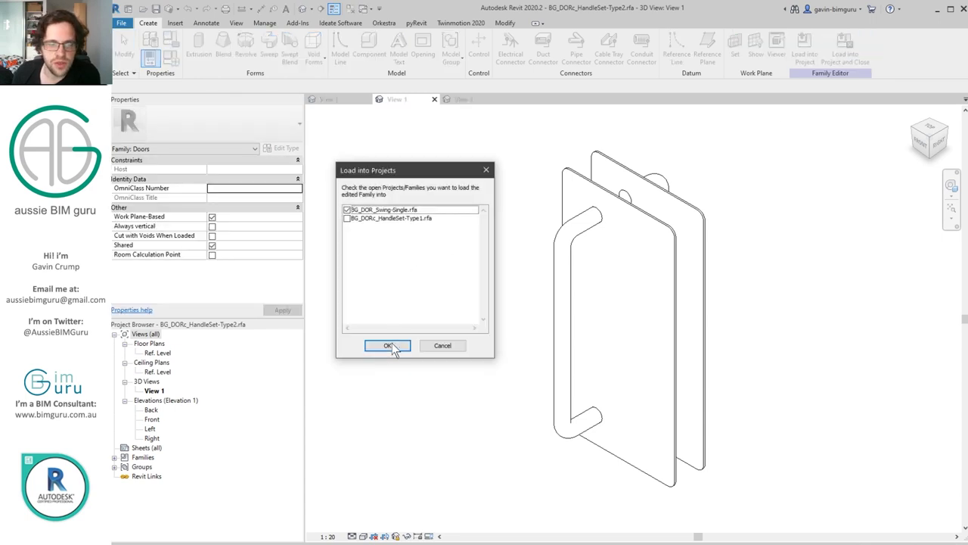
left_click(391, 345)
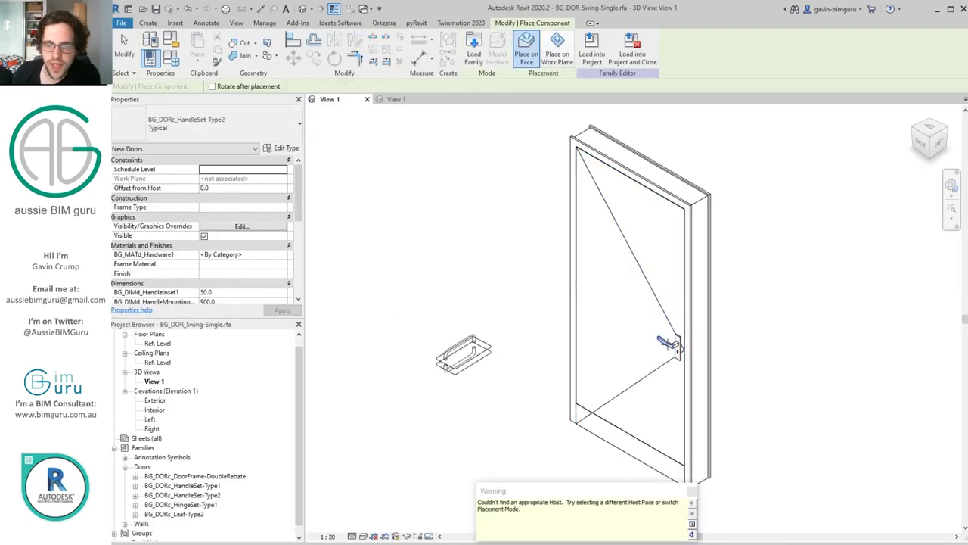
key("Escape")
key("Escape")
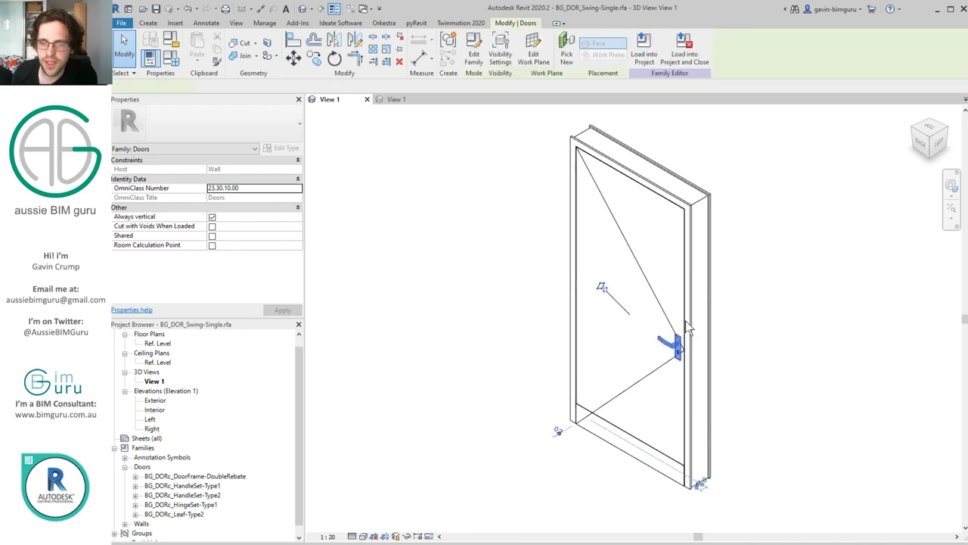
- Swap the nested handle set to BG_DORc_HandleSet-Type2 Typical to check its associated parameters, and switch it back to BG_DORc_HandleSet-Type1 Typical
left_click(678, 342)
left_click(195, 124)
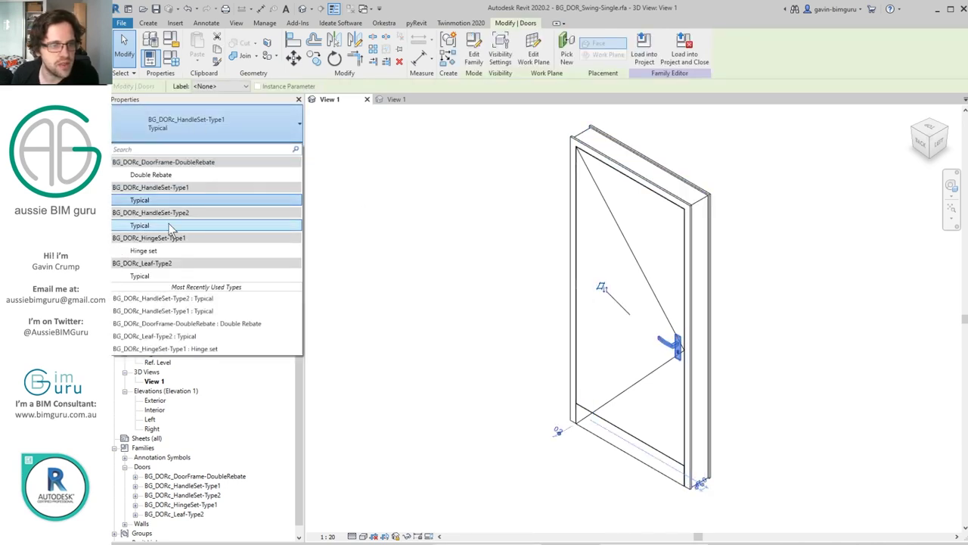
left_click(171, 225)
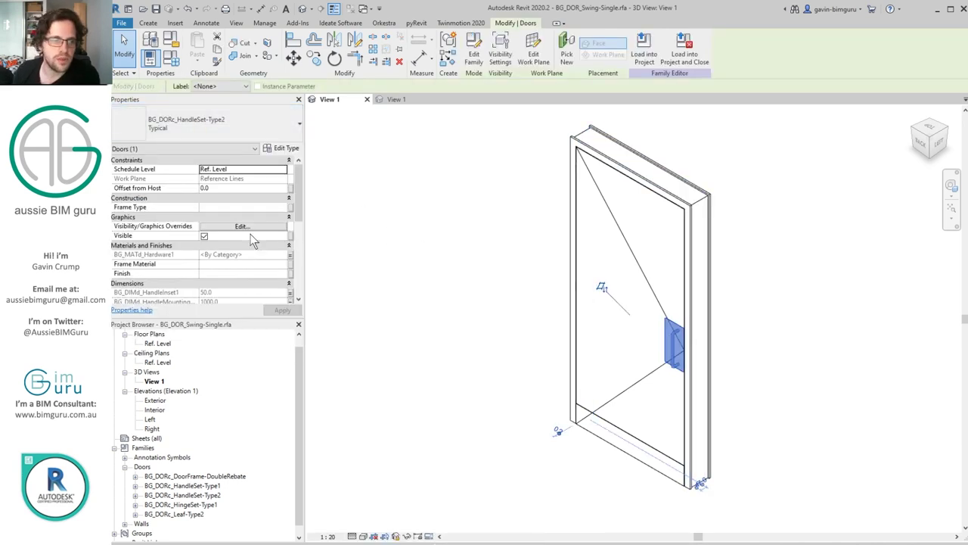
scroll(244, 238, "down", 5)
scroll(244, 241, "down", 3)
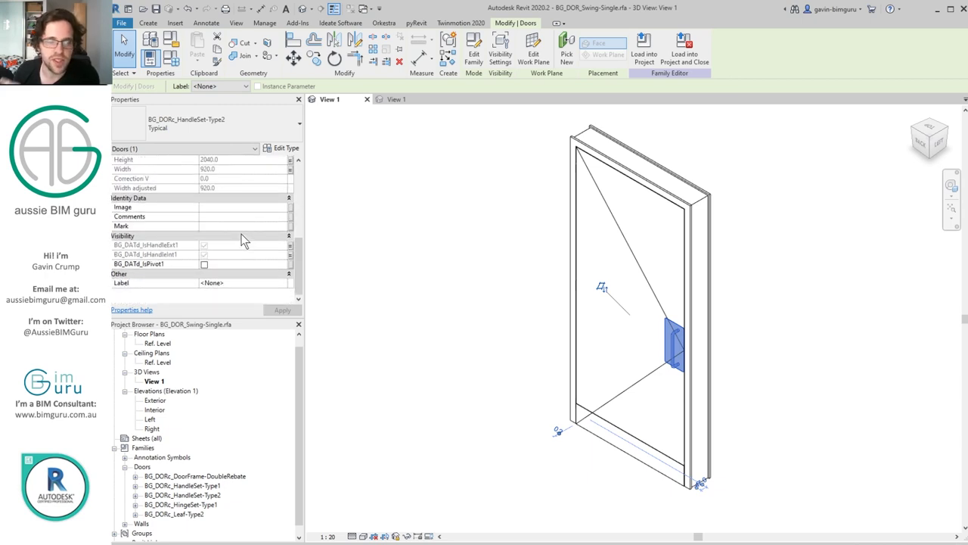
scroll(242, 236, "up", 3)
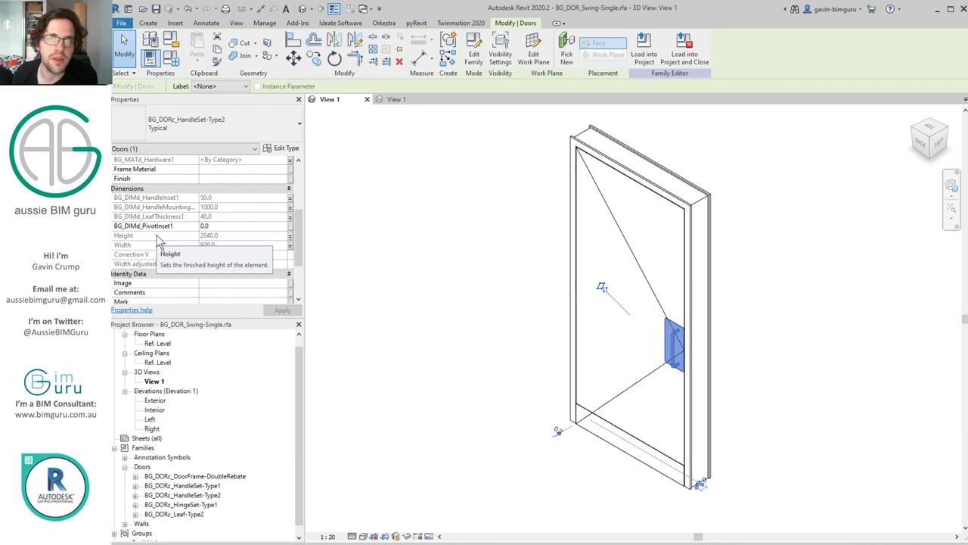
left_click(227, 131)
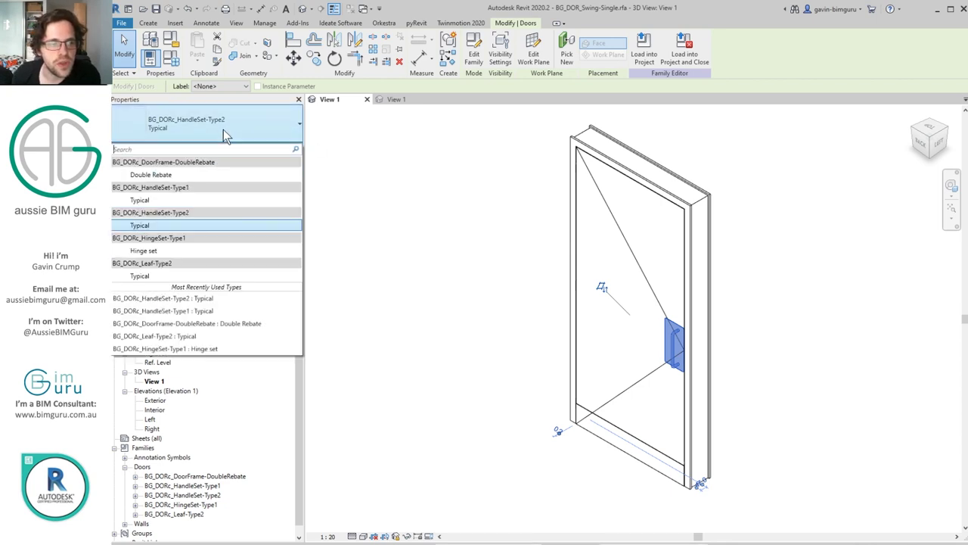
left_click(204, 200)
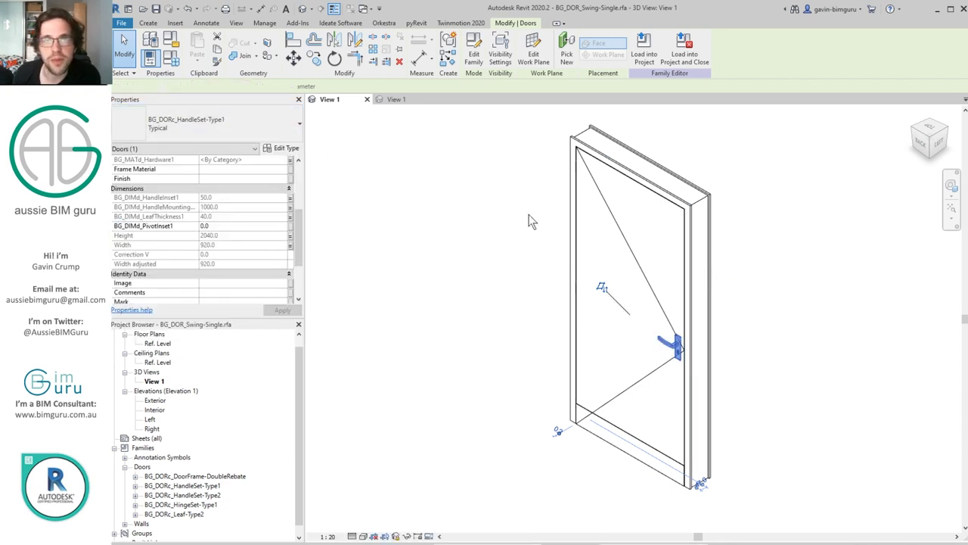
- Label the nested handle set with a new instance family parameter named "Handle set", grouped under General
left_click(667, 340)
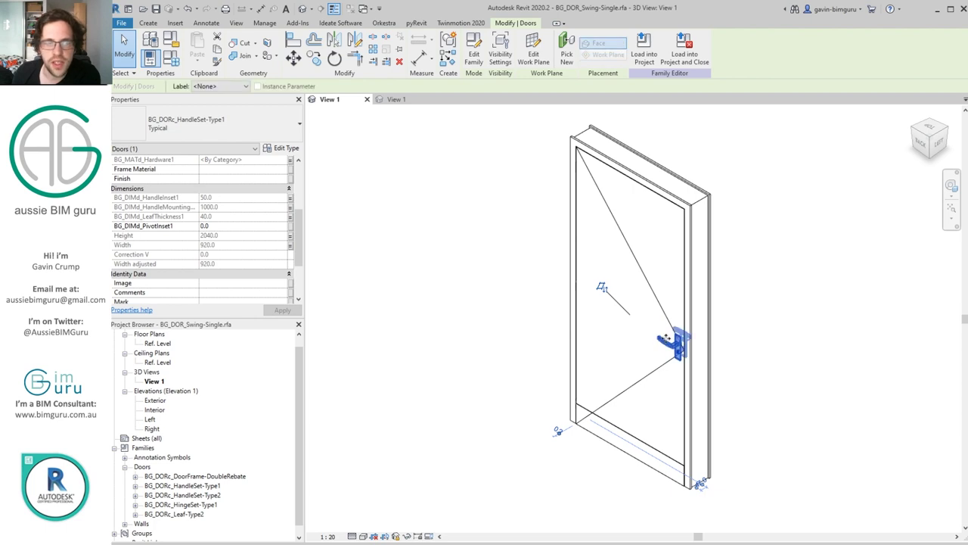
left_click(217, 86)
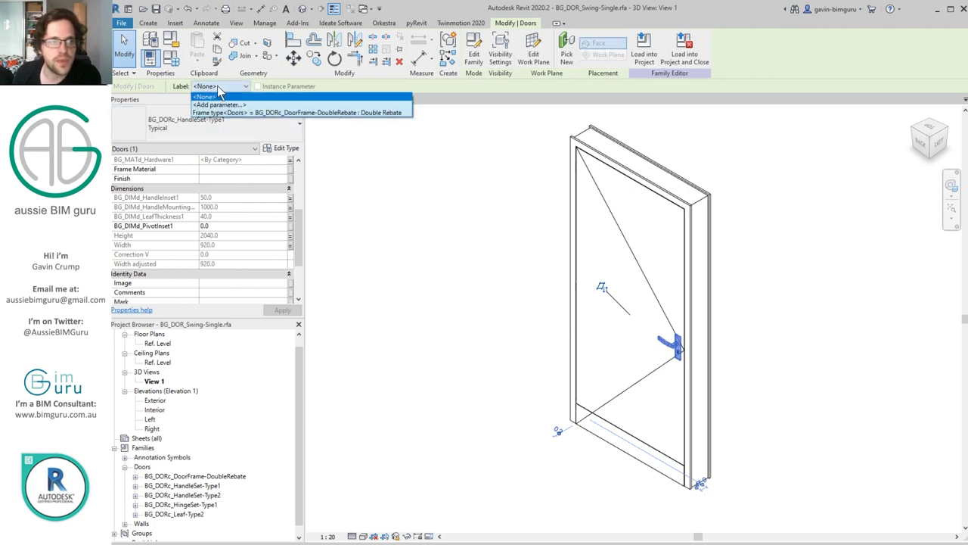
left_click(227, 104)
left_click_drag(789, 99, 439, 112)
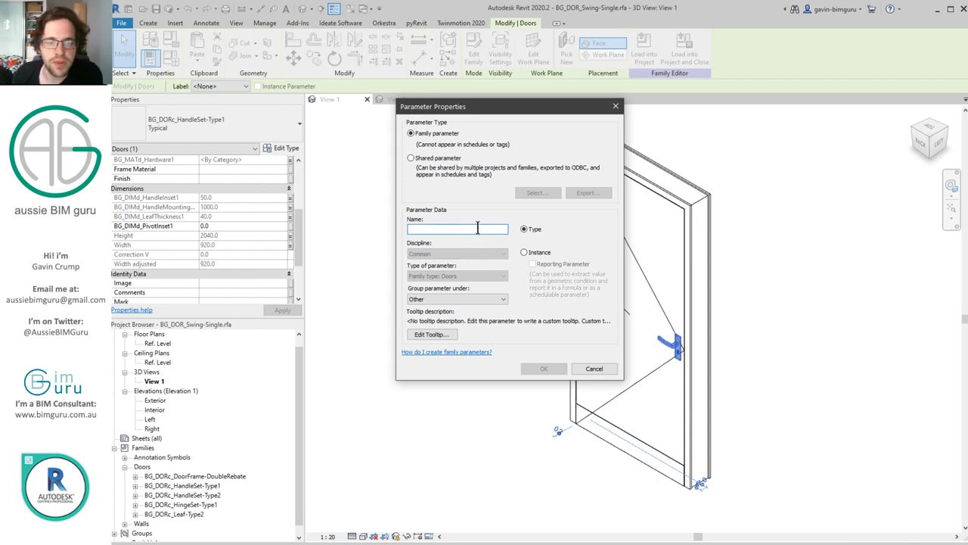
type("Handle se")
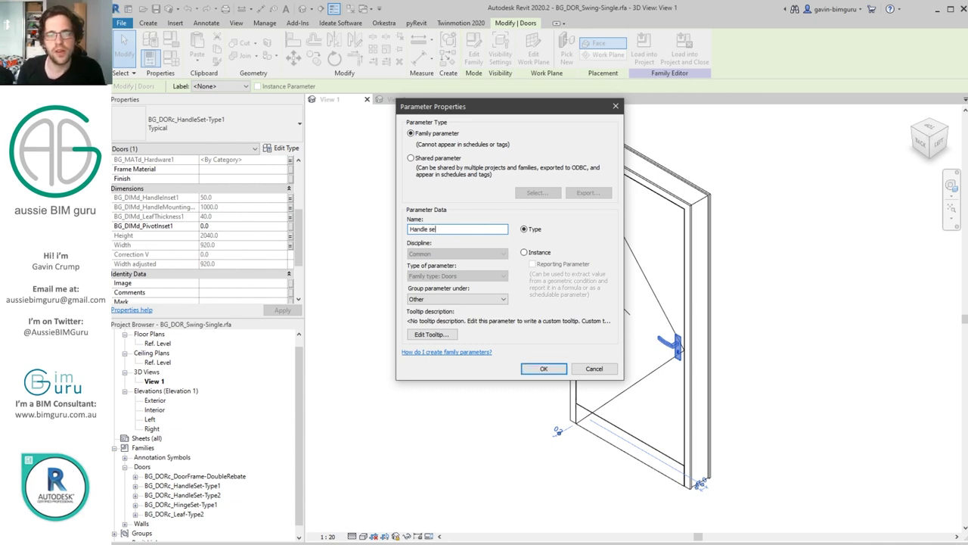
left_click(524, 252)
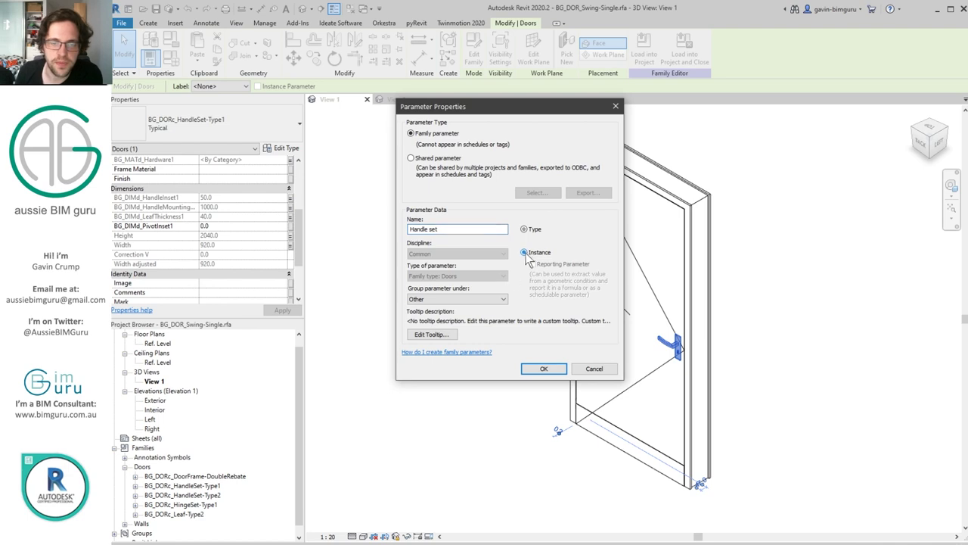
left_click(493, 300)
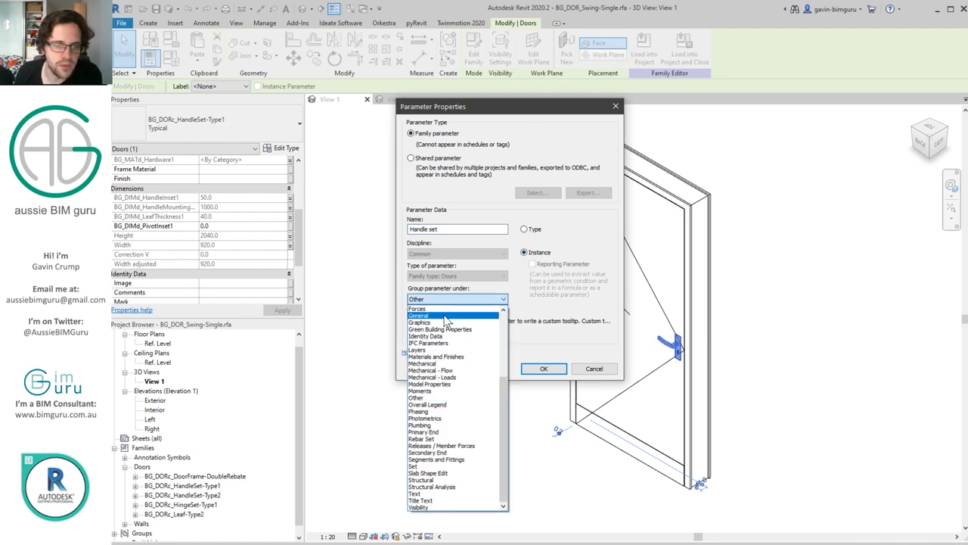
left_click(428, 317)
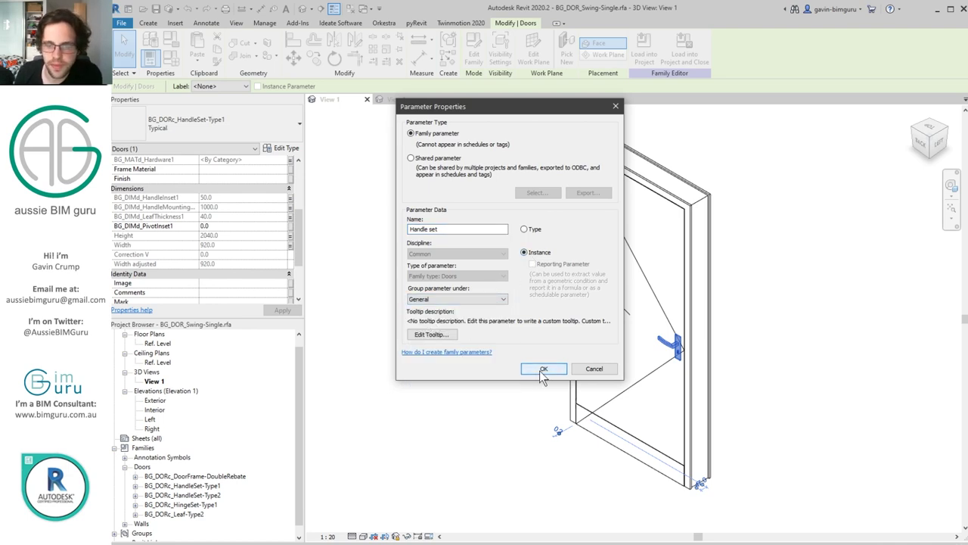
left_click(543, 369)
left_click(445, 276)
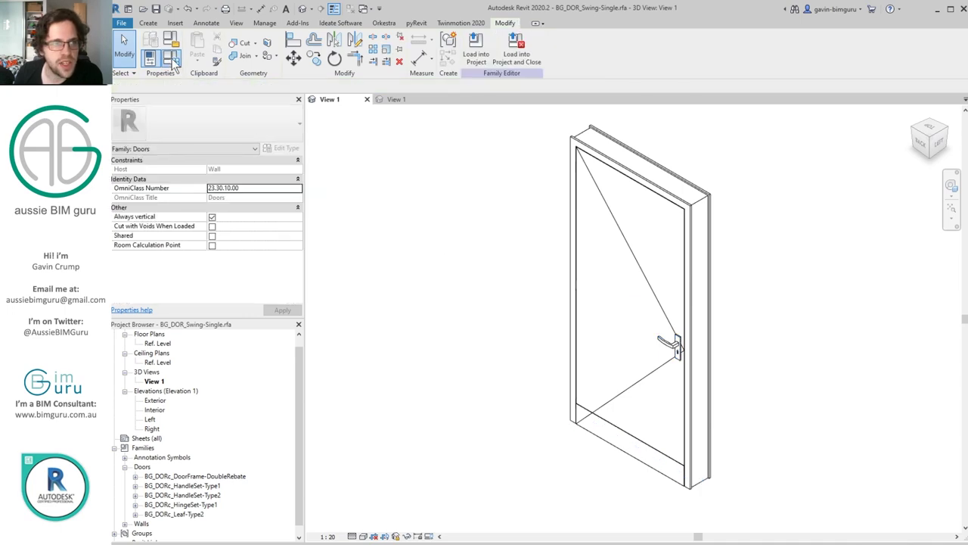
- Regroup the Frame type<Doors> family parameter under General
left_click(172, 60)
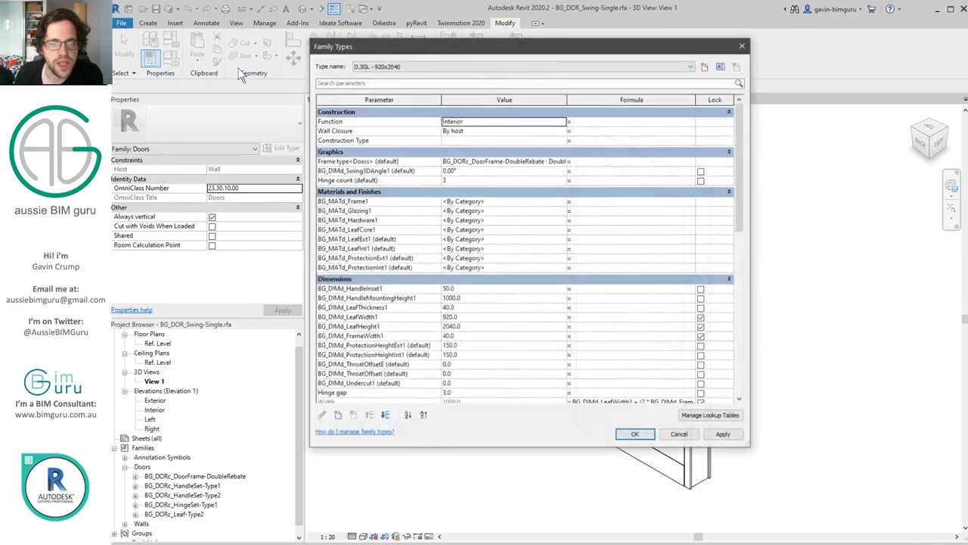
left_click(363, 161)
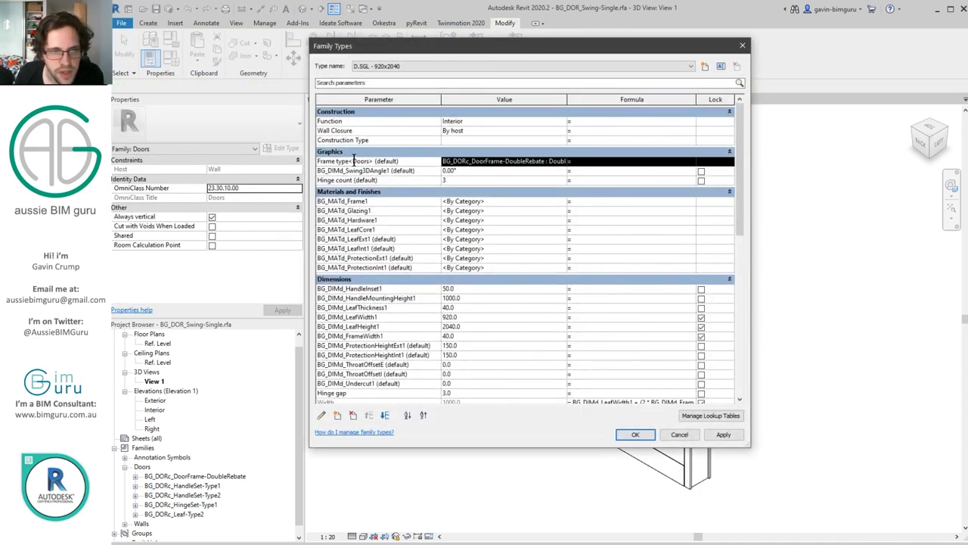
left_click(321, 416)
left_click(479, 299)
left_click(454, 318)
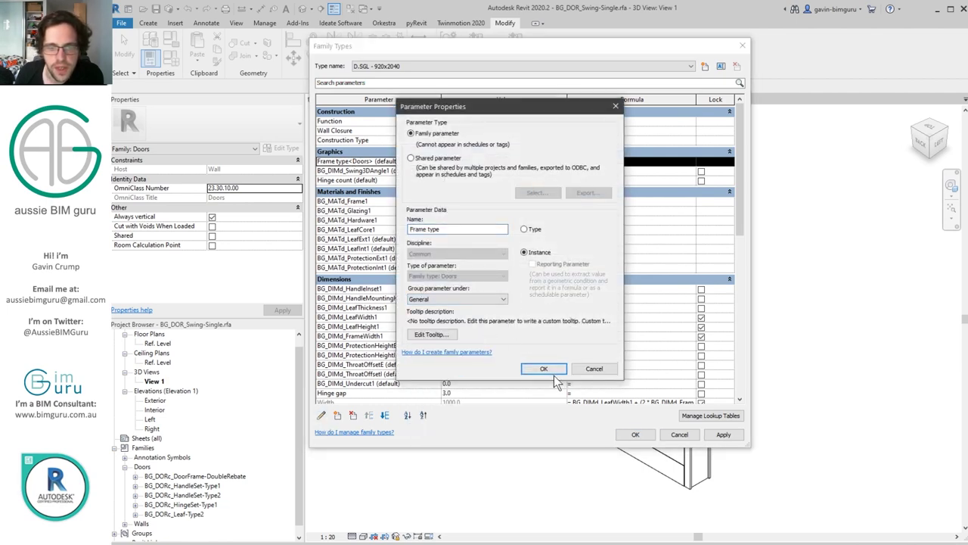
left_click(543, 368)
- Set the Handle set<Doors> parameter to BG_DORc_HandleSet-Type2 : Typical in the family types
scroll(407, 293, "down", 10)
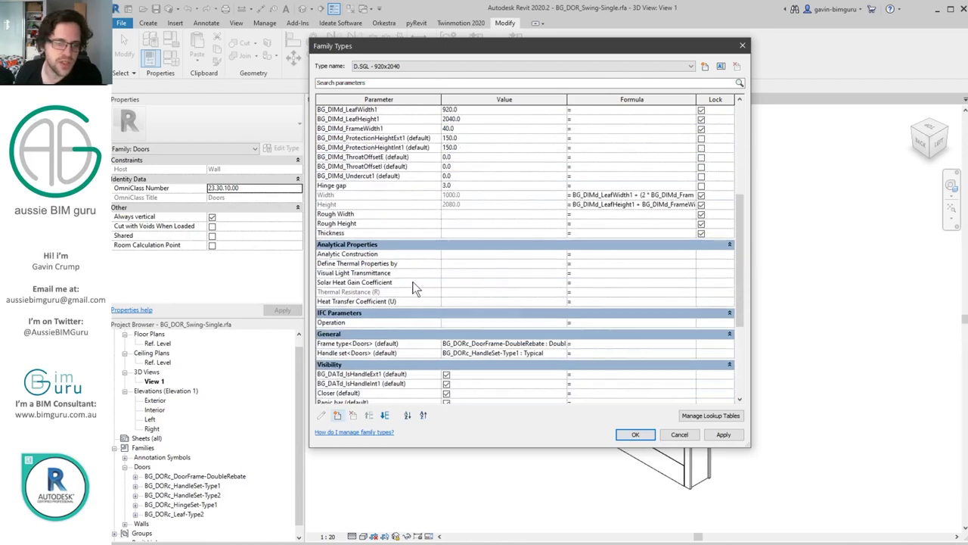
scroll(412, 286, "down", 1)
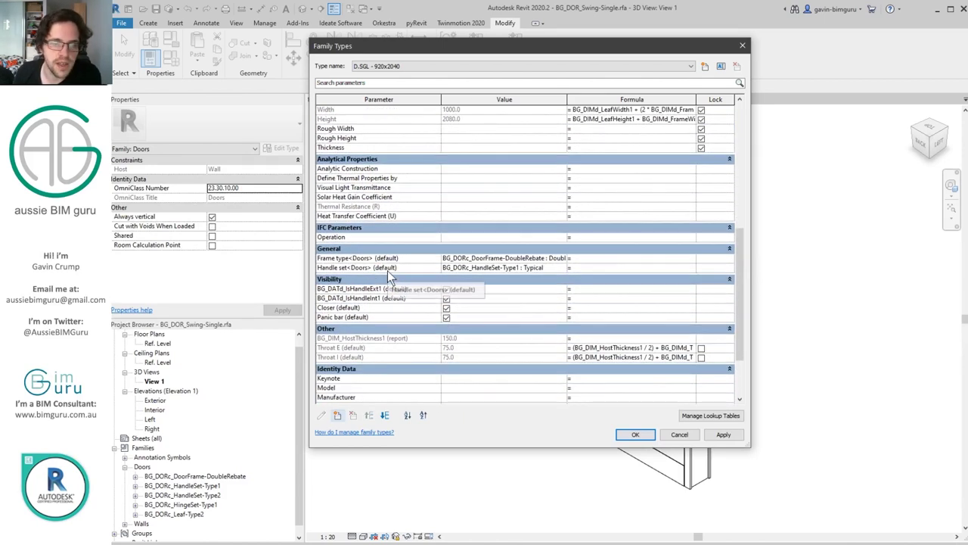
left_click(544, 269)
left_click(561, 269)
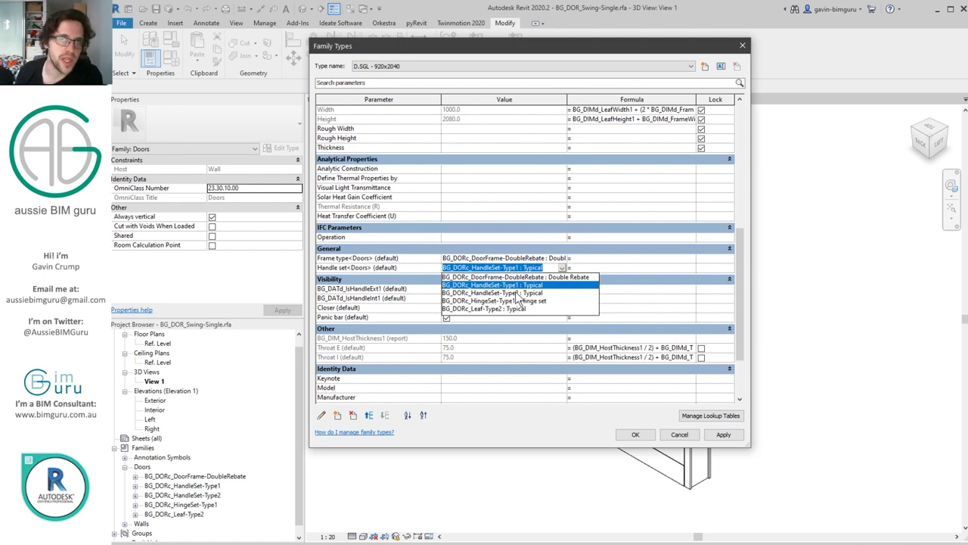
left_click(518, 293)
left_click(636, 433)
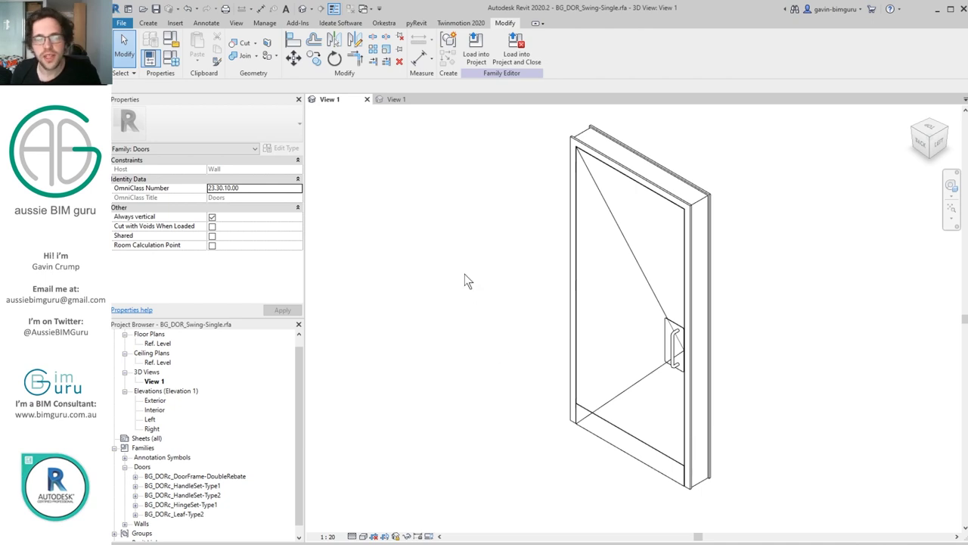
- Create a new Revit project from a template for testing the door family
left_click(122, 22)
mouse_move(149, 66)
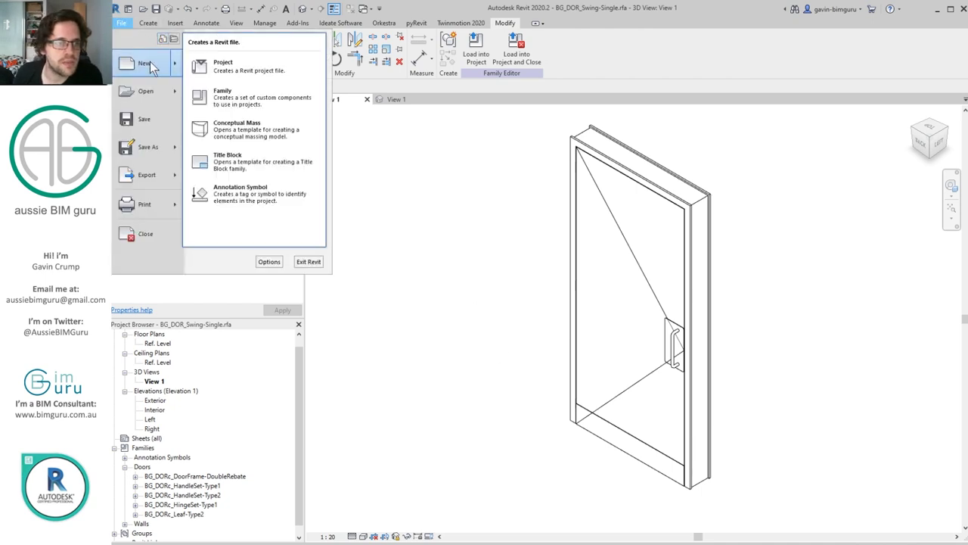
left_click(234, 68)
left_click(390, 182)
left_click(366, 206)
left_click(401, 241)
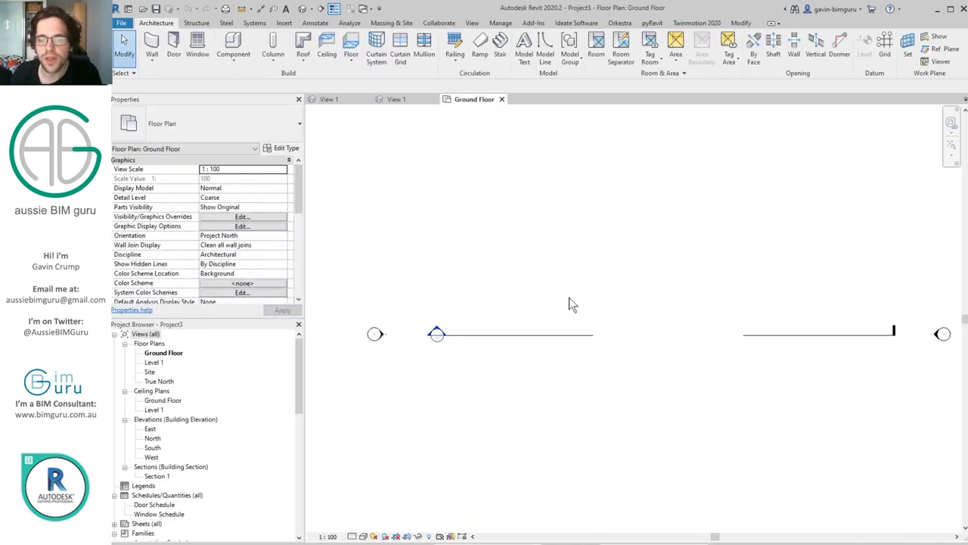
- Draw a short horizontal Double brick - 270 wall above the section line on the Ground Floor plan and open the default 3D view
key("w")
key("a")
left_click(543, 308)
left_click(623, 307)
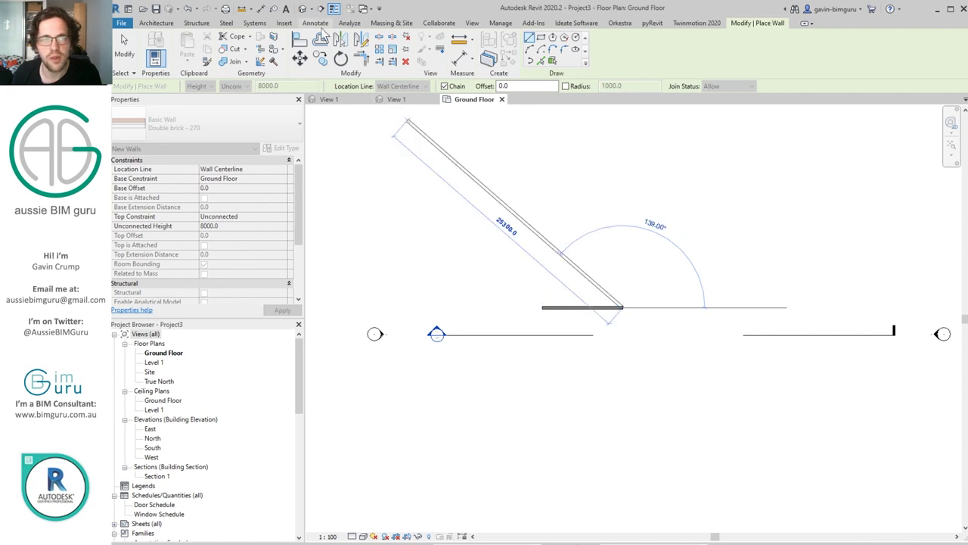
left_click(302, 8)
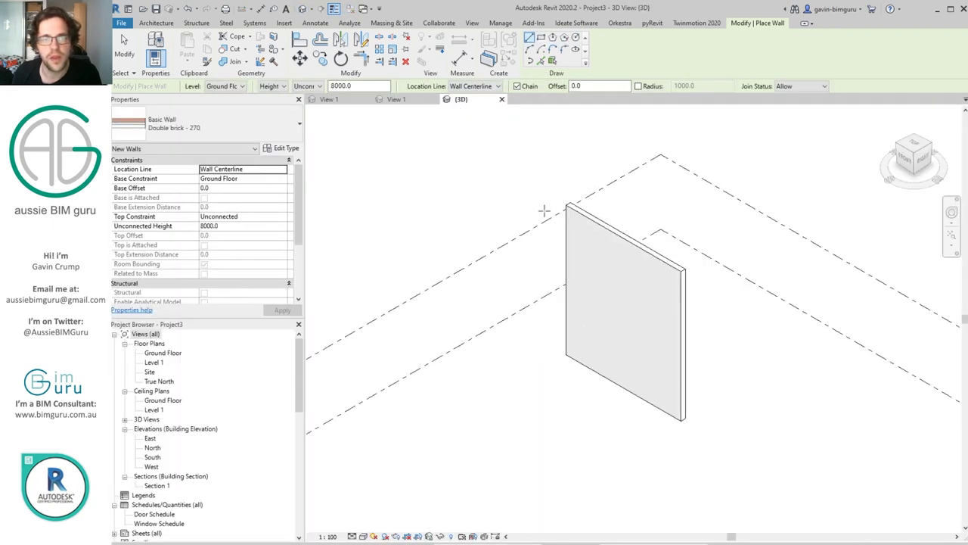
- Load the BG_DOR_Swing-Single door family into Project3
left_click(335, 99)
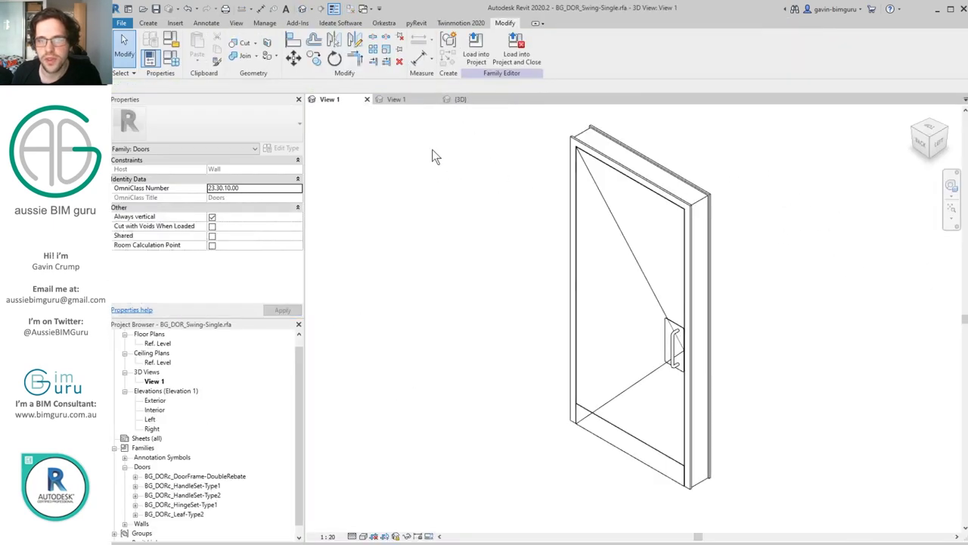
left_click(482, 58)
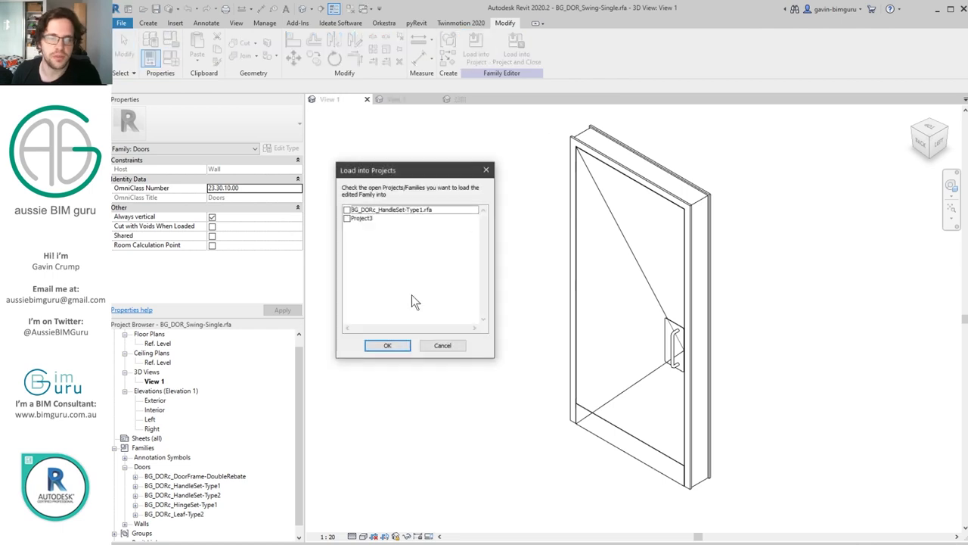
left_click(350, 218)
left_click(388, 345)
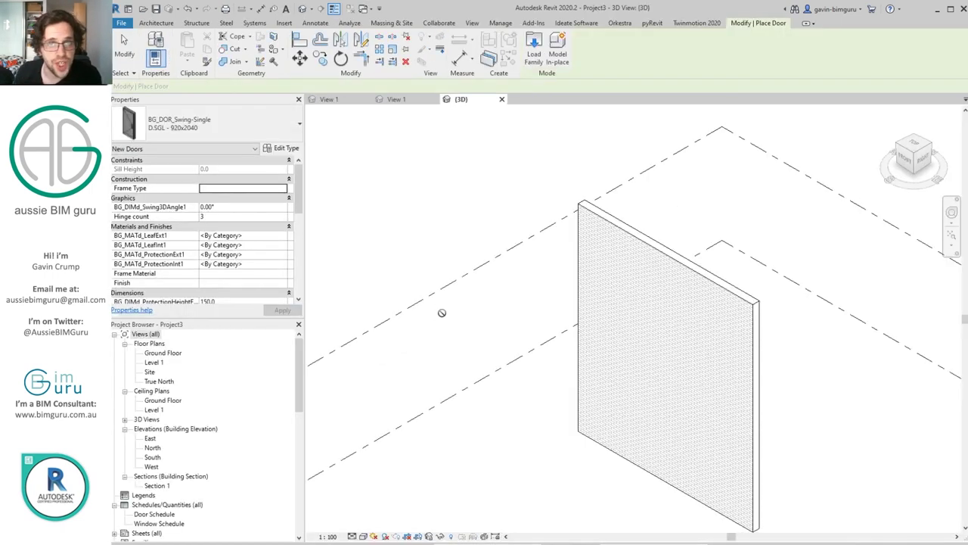
- Place a BG_DOR_Swing-Single D.SGL - 920x2040 door in the double brick wall, about 2400 mm from its near-side left end
middle_click_drag(522, 384, 464, 298)
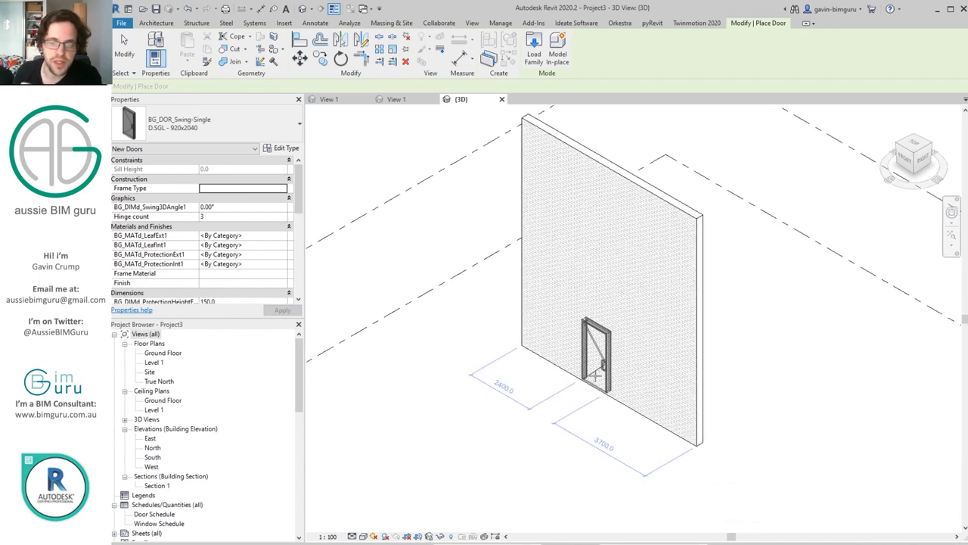
left_click(596, 375)
key("Escape")
key("Escape")
scroll(594, 355, "up", 5)
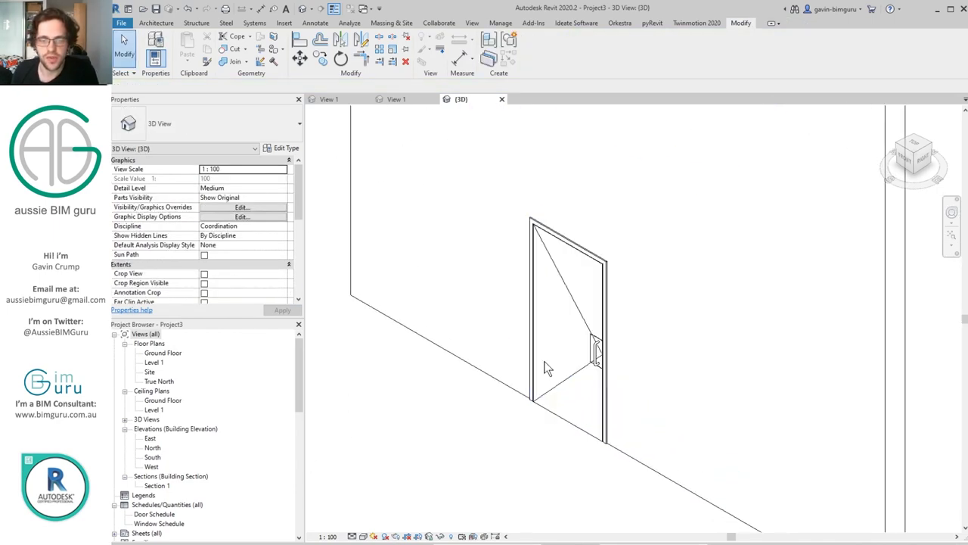
- Delete the M_Single-Flush door family from the project
left_click(230, 392)
scroll(223, 397, "down", 5)
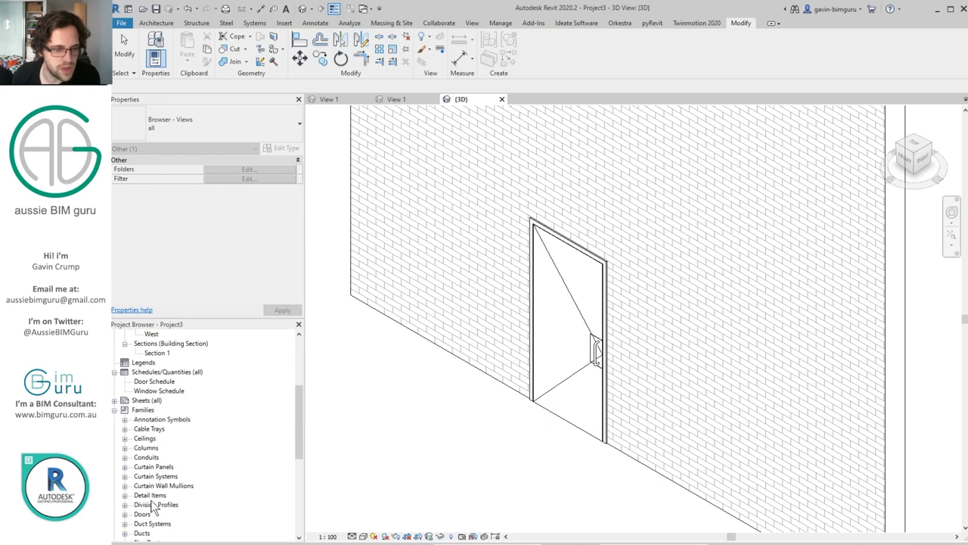
double_click(143, 515)
scroll(198, 460, "down", 1)
left_click(199, 457)
left_click(211, 468)
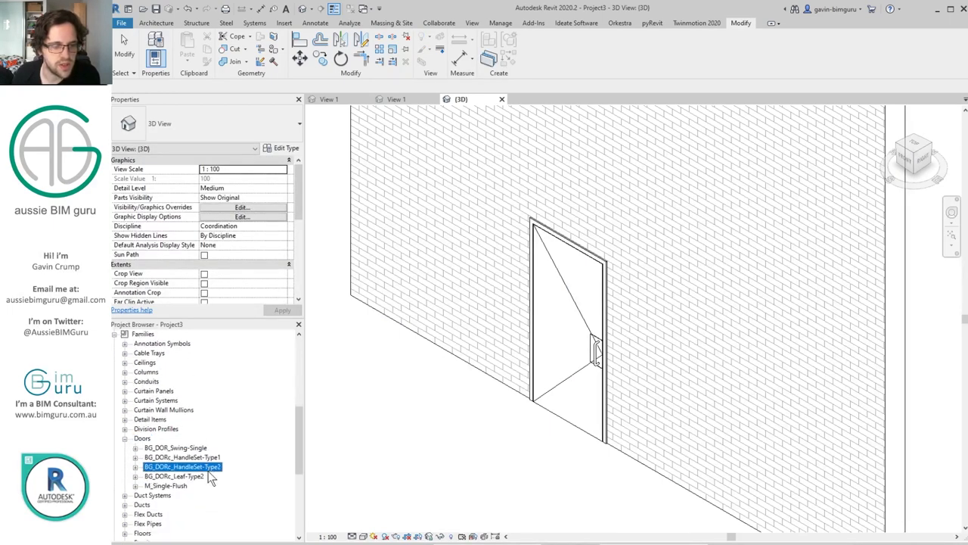
left_click(185, 478)
right_click(185, 492)
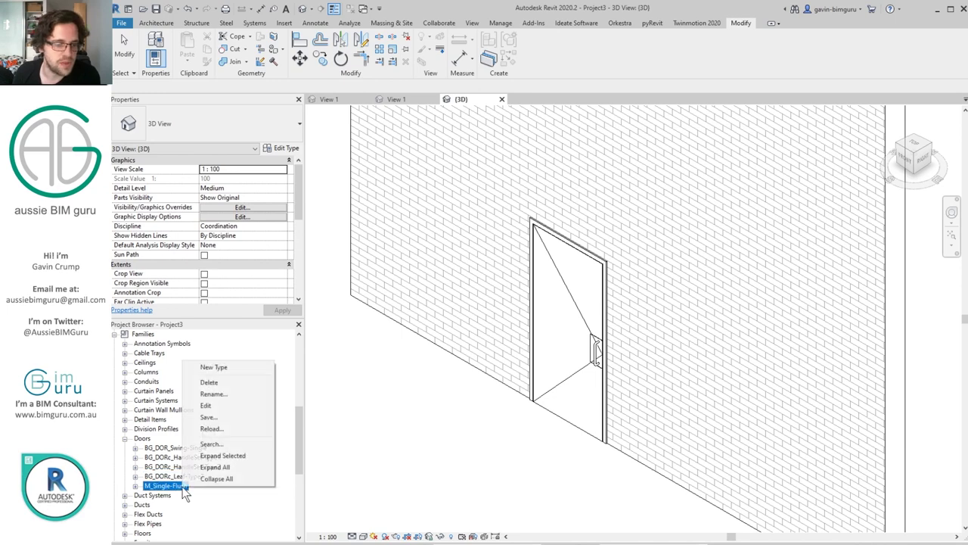
left_click(219, 383)
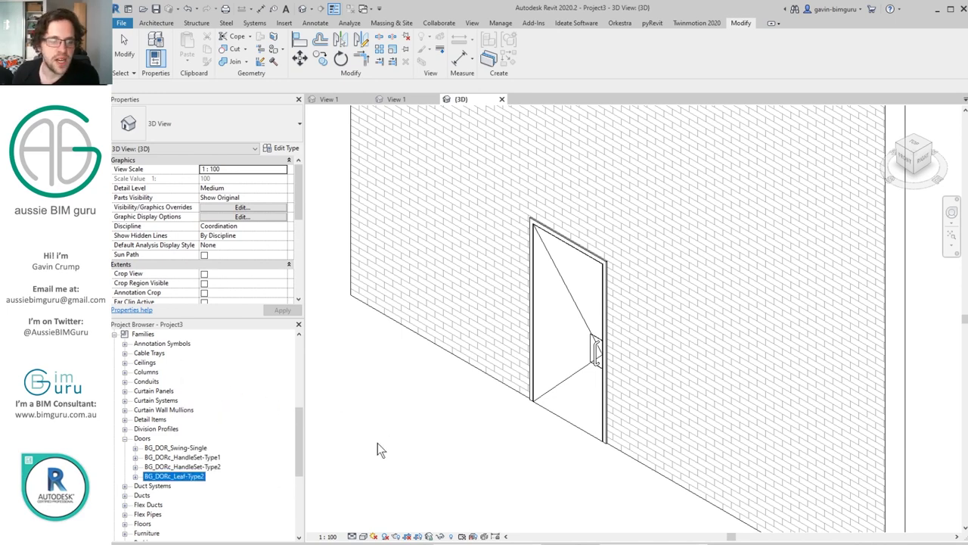
- Check the whole project for instances of the BG_DORc_HandleSet-Type1 Typical type
double_click(189, 457)
left_click(178, 467)
right_click(176, 467)
mouse_move(242, 386)
left_click(302, 396)
- Select all instances of the BG_DORc_HandleSet-Type2 Typical type in the entire project and inspect them on the door
double_click(188, 477)
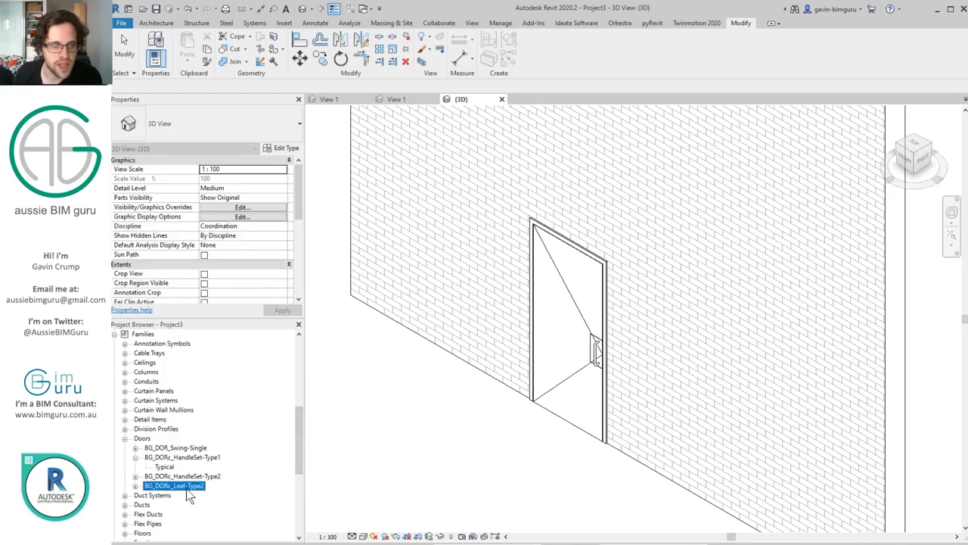
left_click(165, 486)
right_click(164, 486)
mouse_move(227, 400)
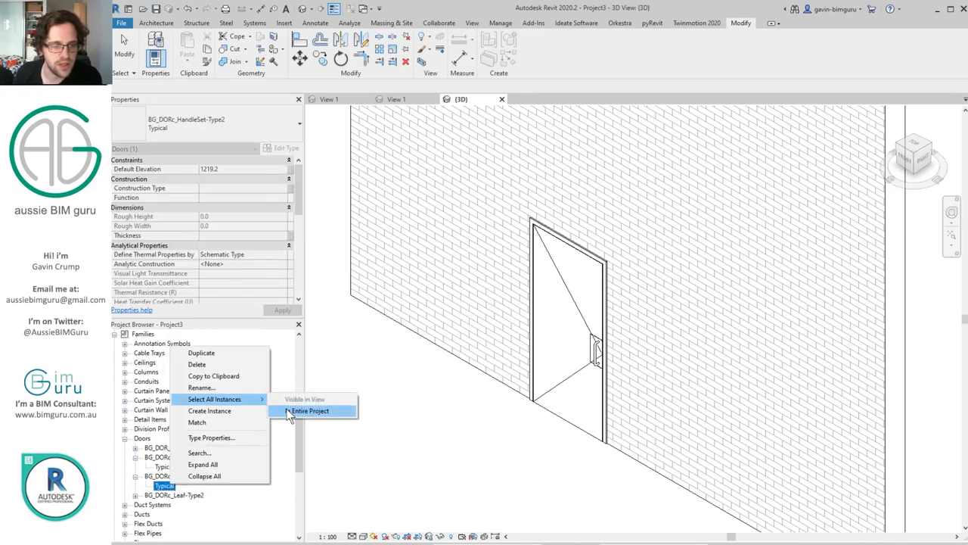
left_click(312, 411)
scroll(613, 358, "up", 2)
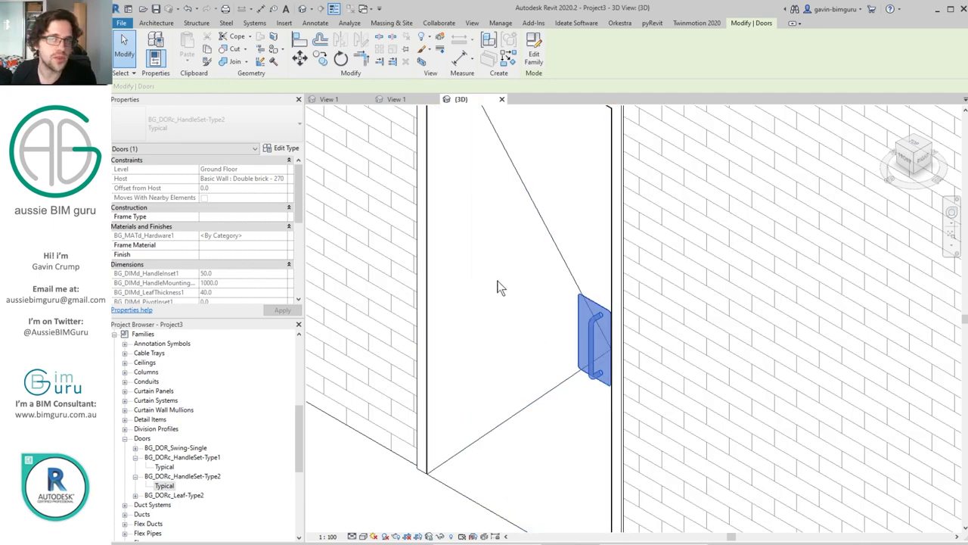
- Try opening the placed door by setting its BG_DIMd_Swing3DAngle1 to 45
key("Escape")
scroll(498, 287, "down", 3)
left_click(530, 238)
scroll(530, 238, "up", 2)
left_click(230, 216)
type("45")
scroll(586, 271, "down", 5)
middle_click_drag(638, 316, 659, 320, "shift")
key("Escape")
scroll(605, 303, "up", 5)
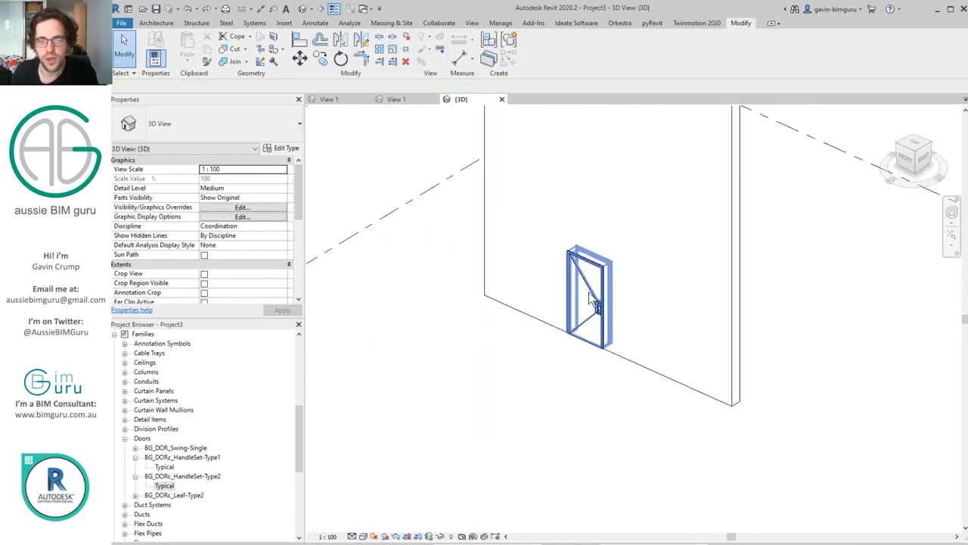
- Set the placed door's Handle set<Doors> parameter to BG_DORc_HandleSet-Type1 : Typical and inspect the handle
scroll(593, 292, "up", 3)
left_click(593, 293)
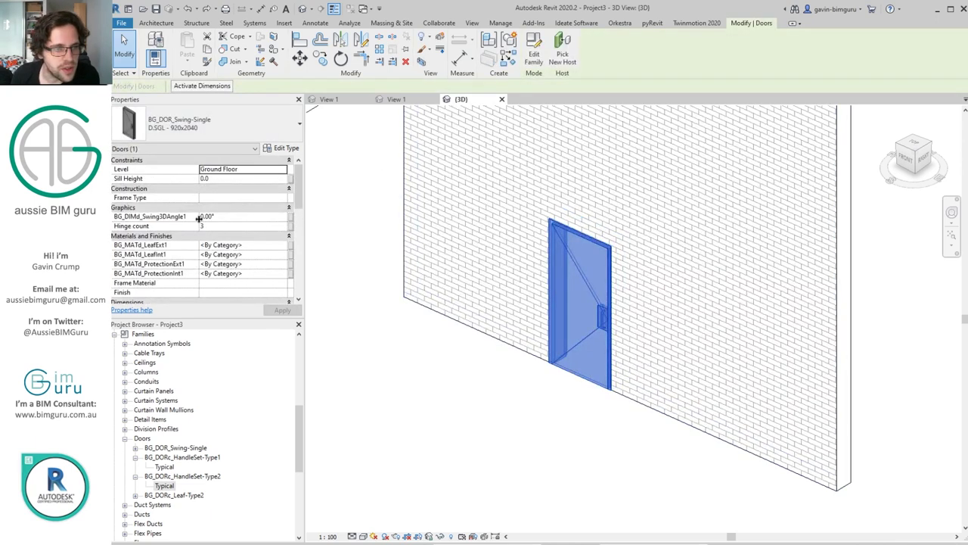
scroll(202, 227, "down", 10)
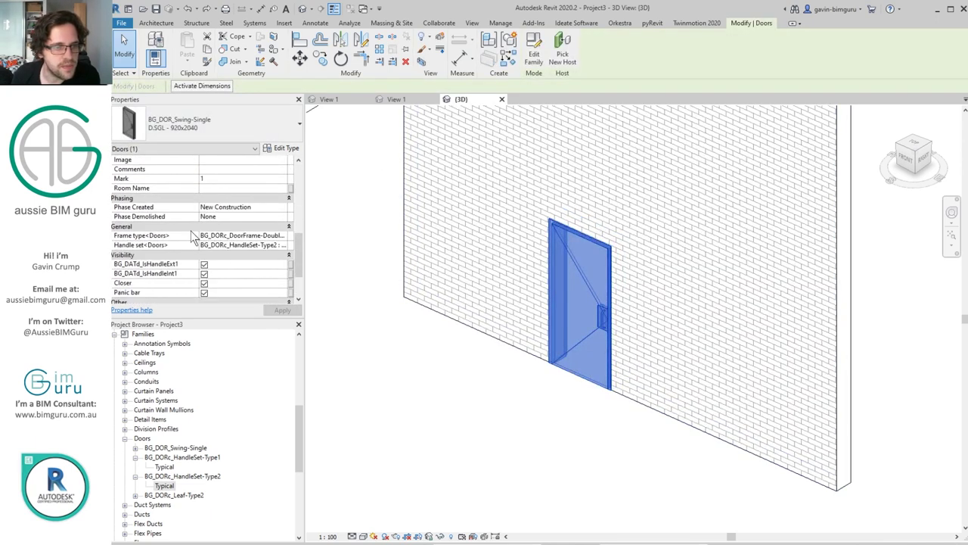
left_click(283, 246)
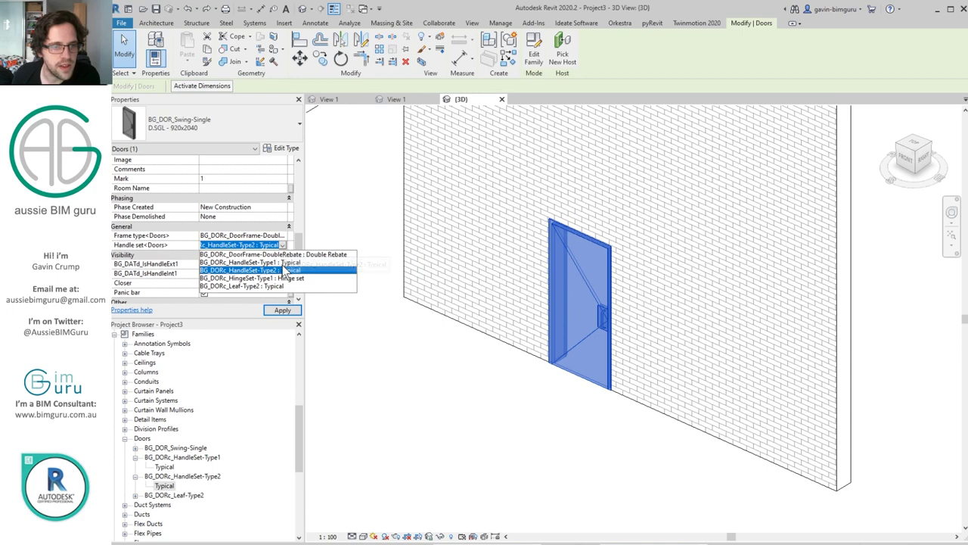
left_click(249, 263)
scroll(603, 338, "up", 4)
scroll(603, 338, "up", 3)
key("Escape")
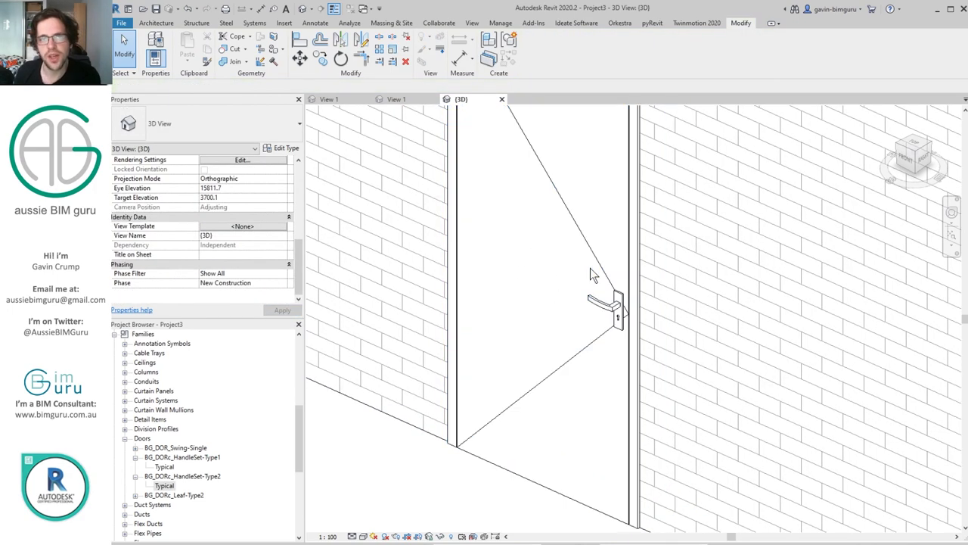
- Copy the door and place the duplicate to its right in the same wall
left_click(627, 307)
scroll(627, 307, "down", 6)
key("ctrl+c")
key("ctrl+v")
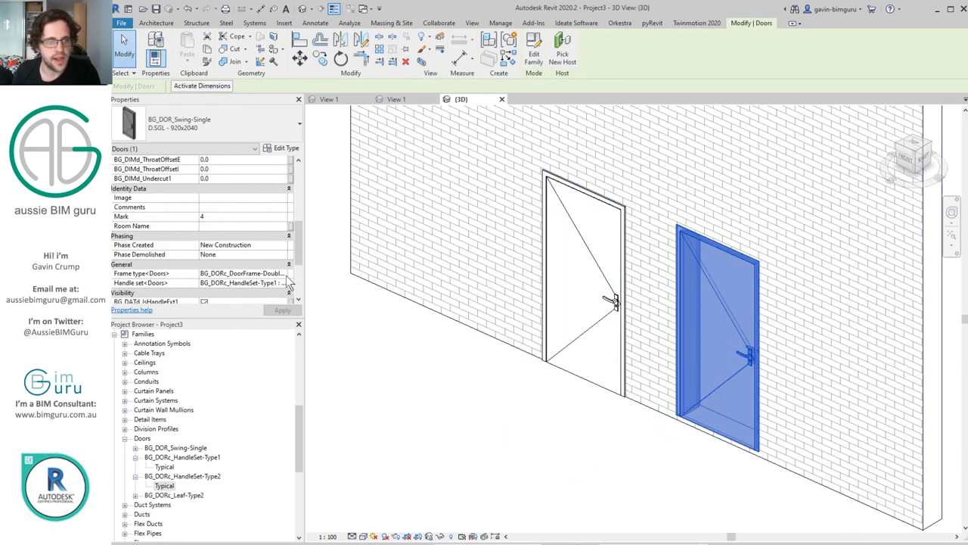
- Set the copied door's Handle set<Doors> parameter to BG_DORc_HandleSet-Type2 : Typical
left_click(242, 282)
left_click(284, 282)
left_click(242, 318)
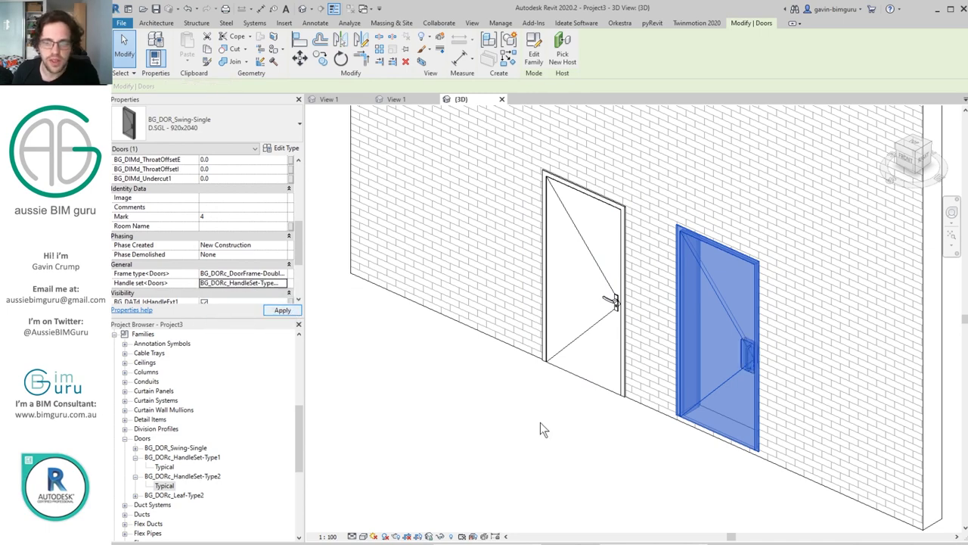
left_click(541, 430)
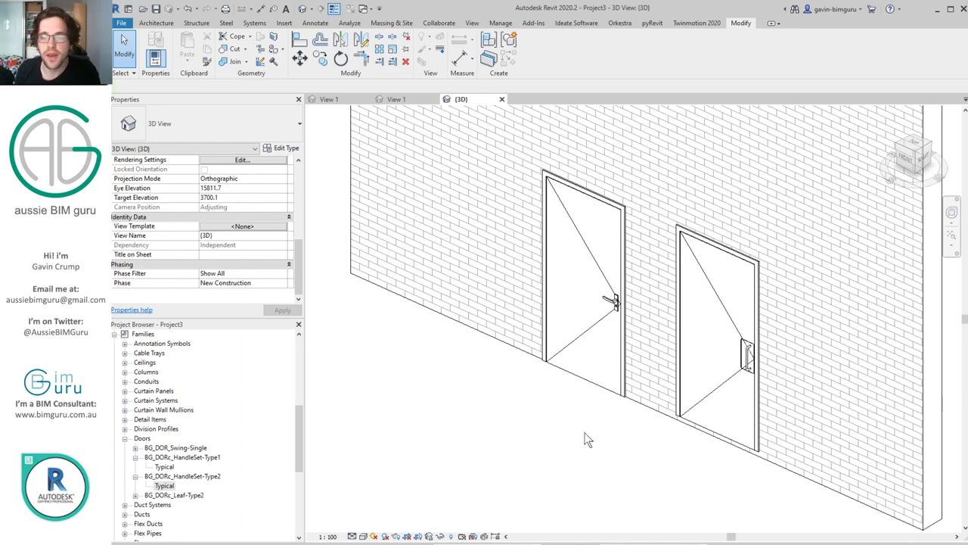
- Set the copied door's sill height to 0
left_click(717, 397)
scroll(237, 203, "up", 5)
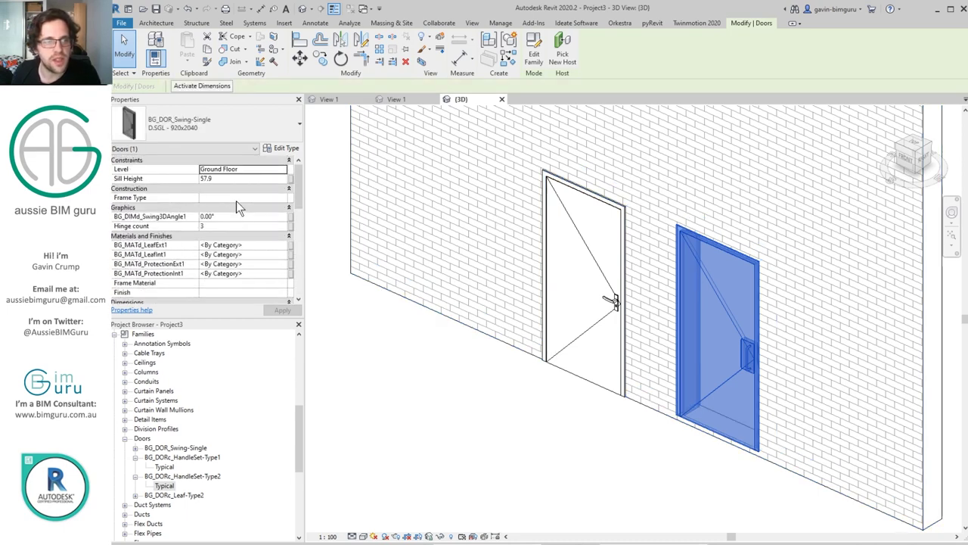
left_click(238, 178)
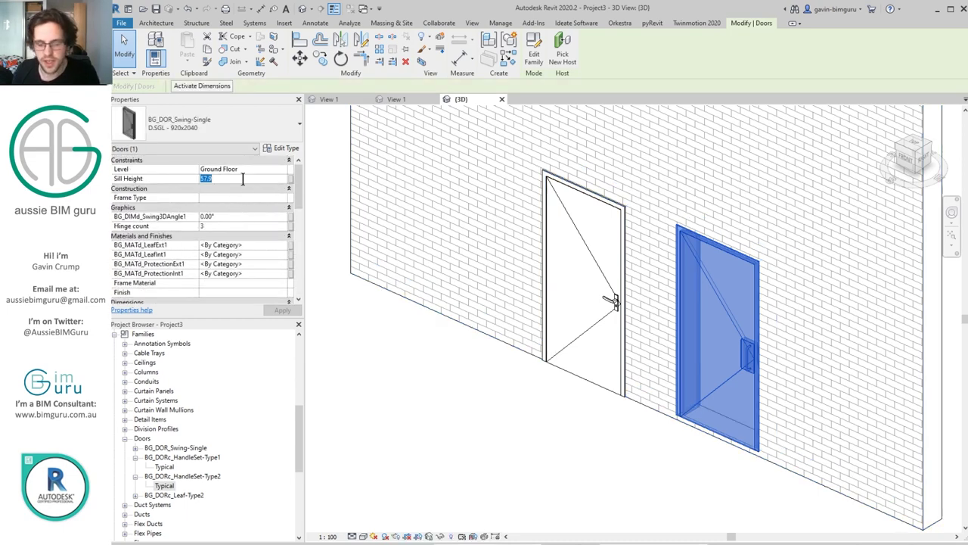
- Set BG_DIMd_Swing3DAngle1 to 135° on both doors
left_click(611, 303)
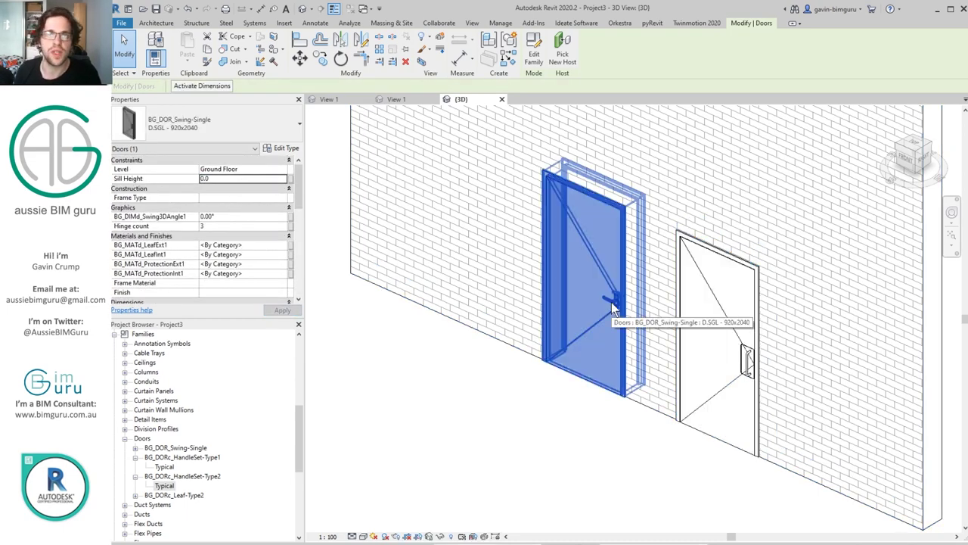
left_click(240, 217)
type("130")
key("Return")
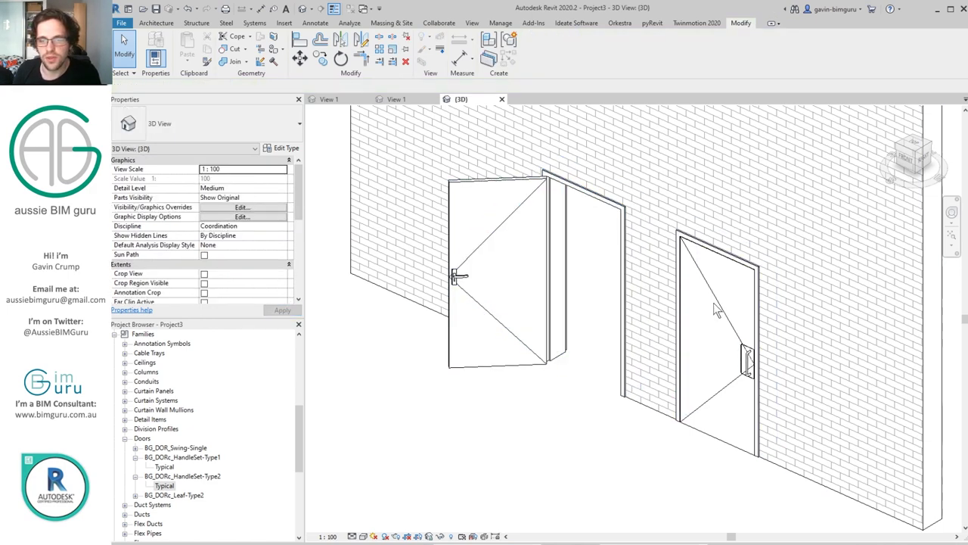
left_click(719, 340)
left_click(228, 217)
type("130")
key("Return")
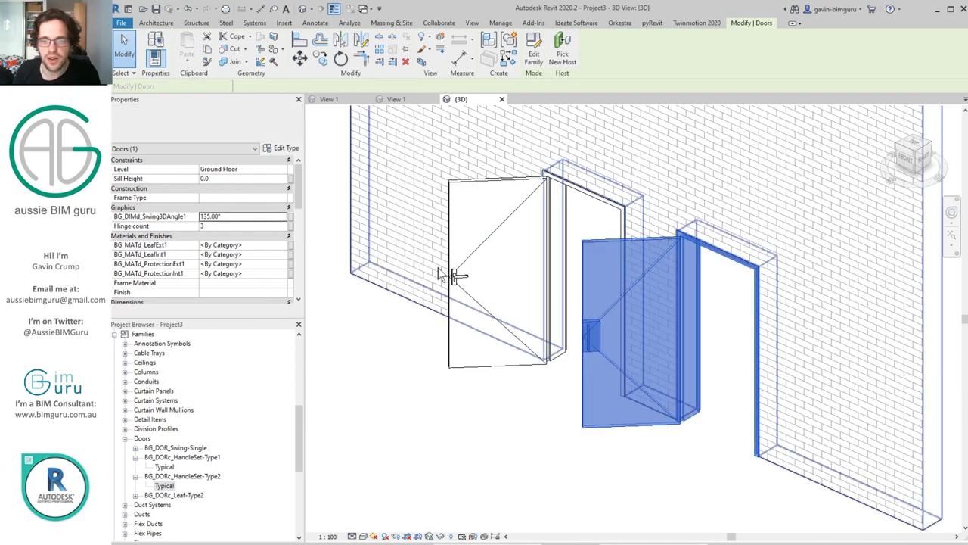
- Set the original left door's Handle set<Doors> parameter to BG_DORc_HandleSet-Type2 : Typical
left_click(491, 295)
scroll(288, 253, "down", 5)
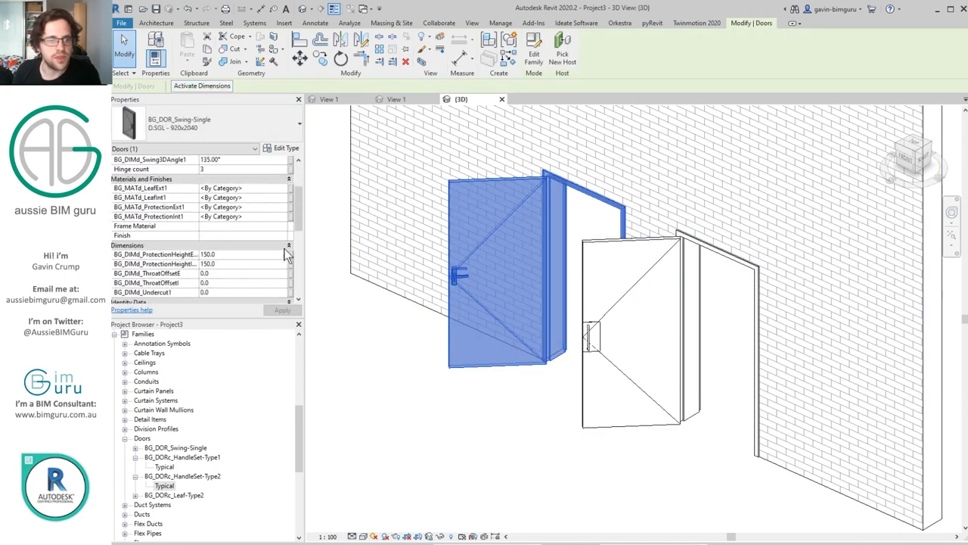
scroll(289, 253, "down", 5)
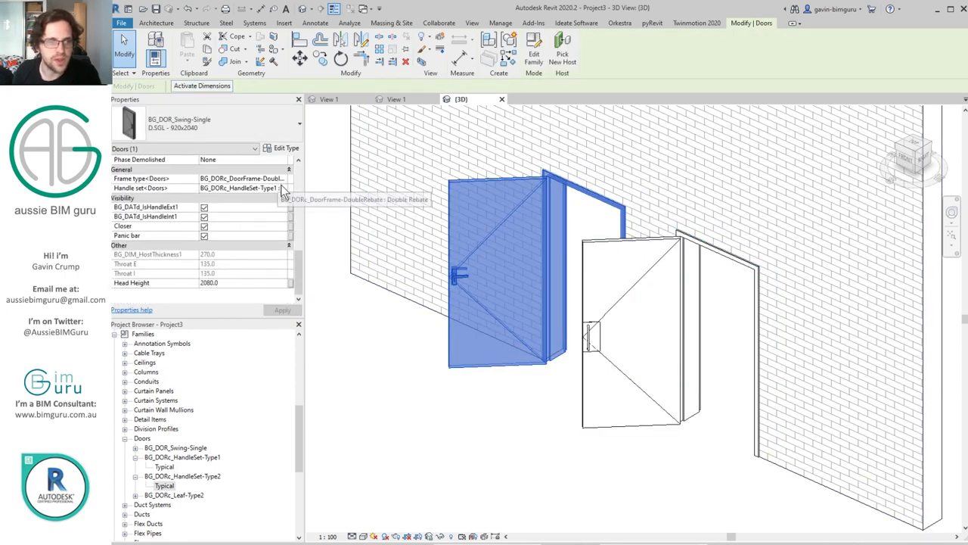
left_click(281, 187)
left_click(281, 208)
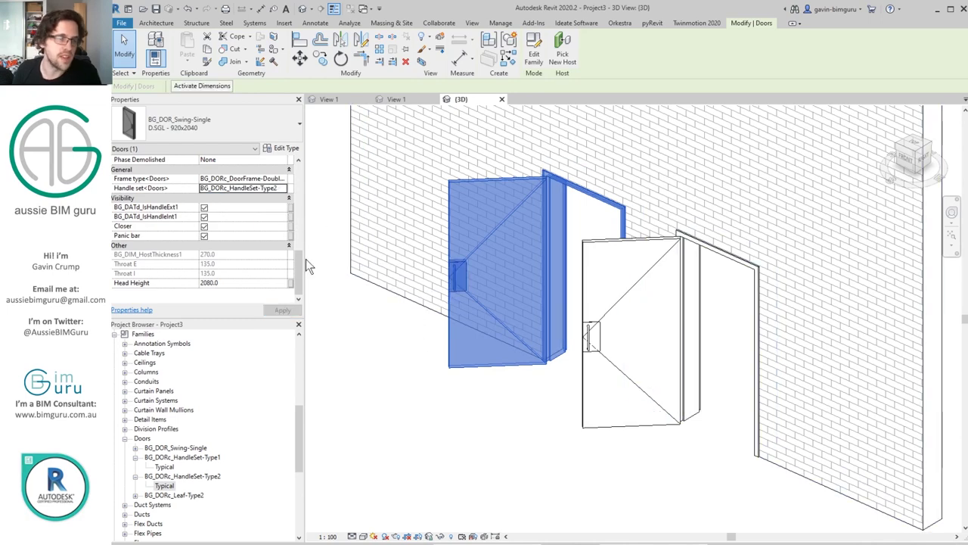
- Select the nested handle set on the left door to inspect its properties, and clear the selection
left_click(455, 274)
scroll(260, 220, "up", 8)
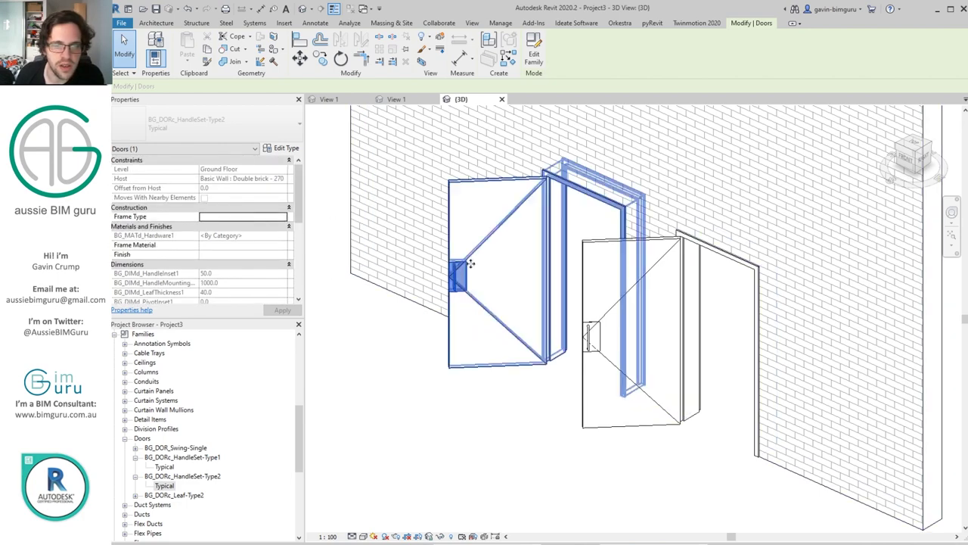
key("Escape")
left_click(516, 219)
key("Escape")
- Set the left door's Handle set<Doors> parameter to BG_DORc_HingeSet-Type1 : Hinge set
left_click(484, 303)
scroll(260, 242, "down", 5)
scroll(259, 242, "down", 5)
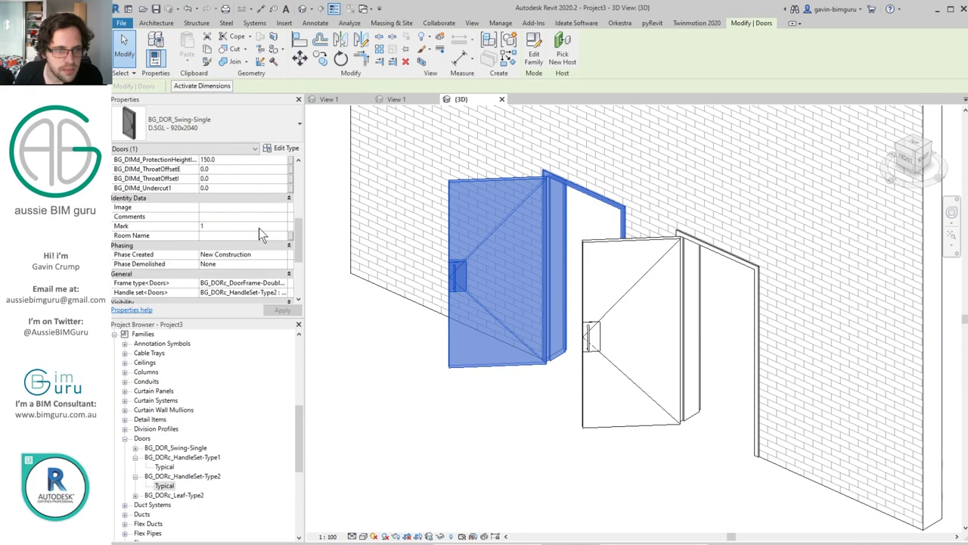
left_click(281, 217)
left_click(283, 218)
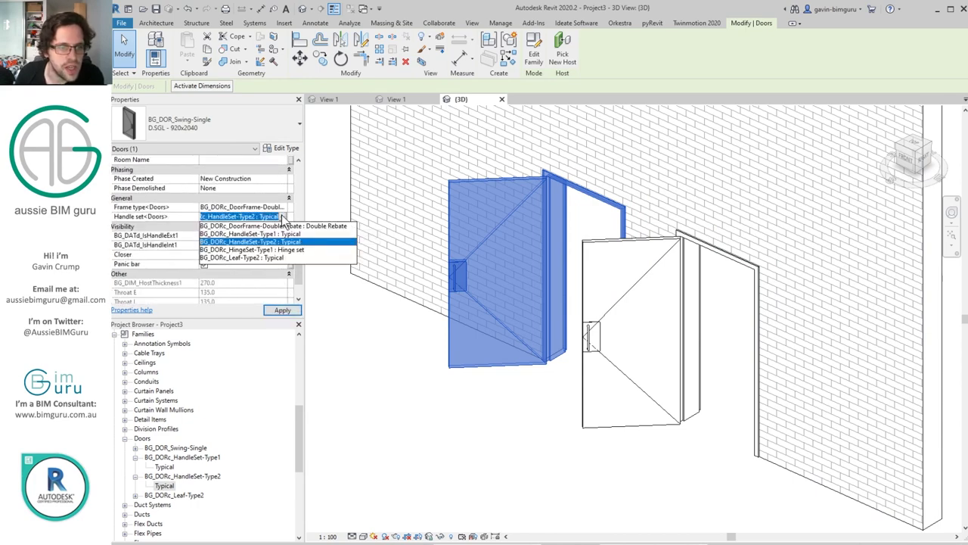
left_click(292, 247)
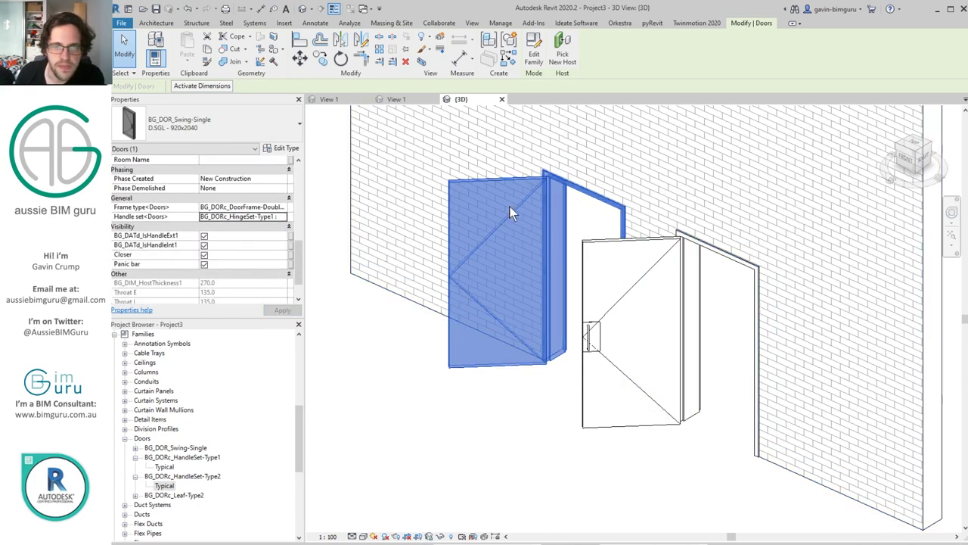
- Set the 3D view's detail level to Fine and reselect the left door
scroll(458, 298, "up", 3)
left_click(353, 536)
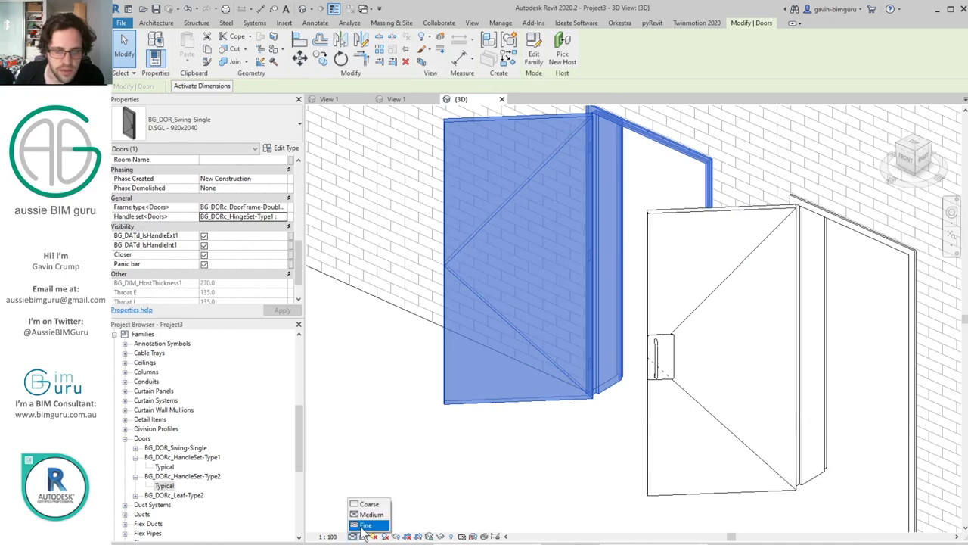
left_click(367, 513)
scroll(444, 386, "down", 3)
scroll(444, 386, "up", 2)
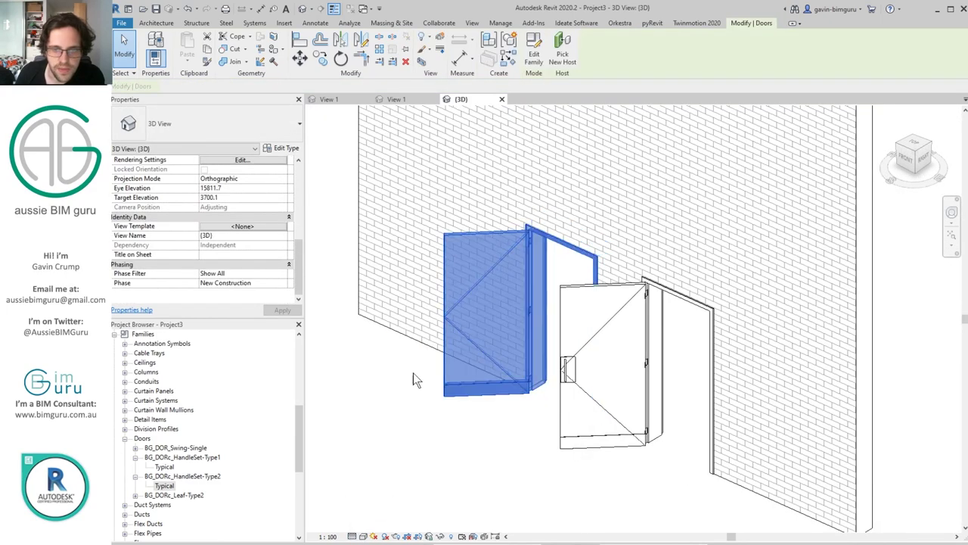
left_click(495, 321)
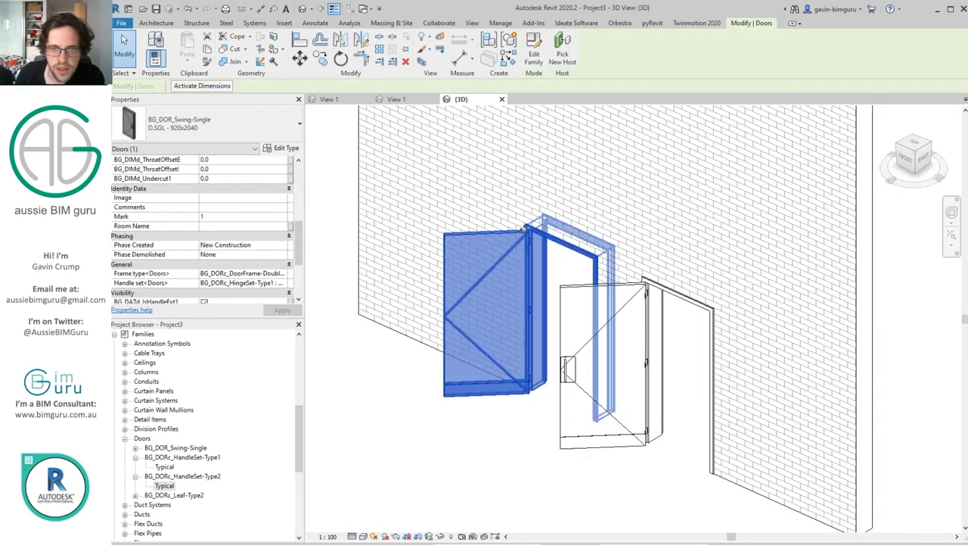
- Set the left door's handle set to BG_DORc_DoorFrame-DoubleRebate : Double Rebate and its frame type to BG_DORc_HandleSet-Type1 : Typical
left_click(282, 282)
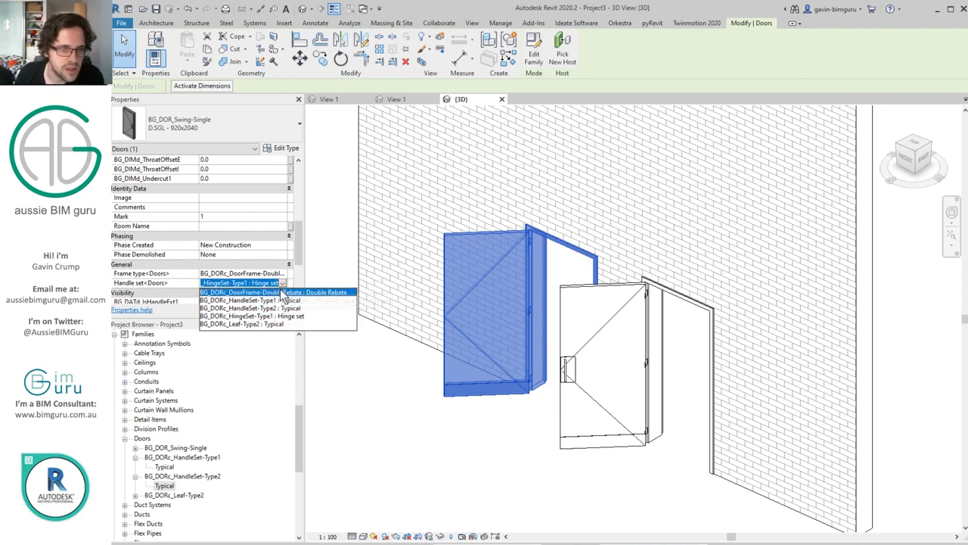
left_click(281, 292)
scroll(448, 243, "up", 5)
scroll(444, 202, "down", 4)
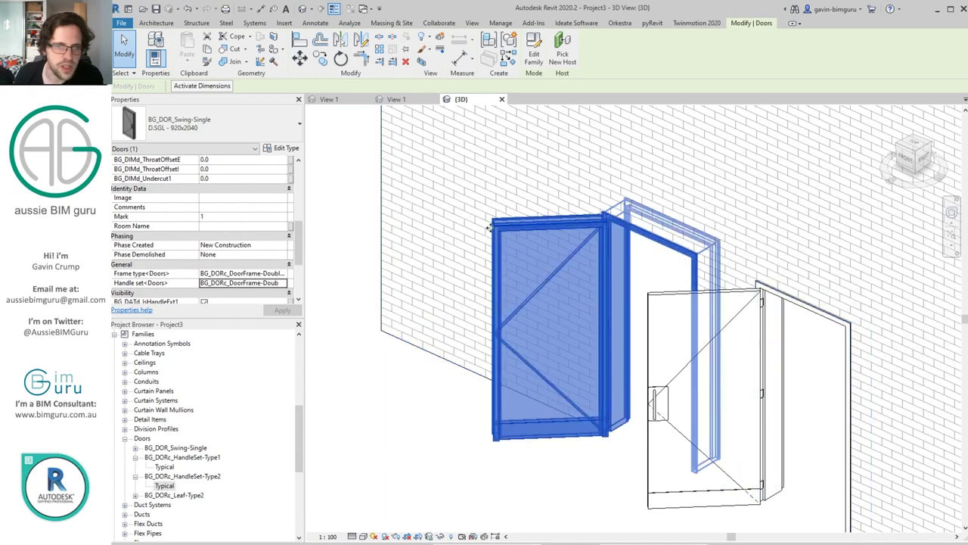
left_click(284, 274)
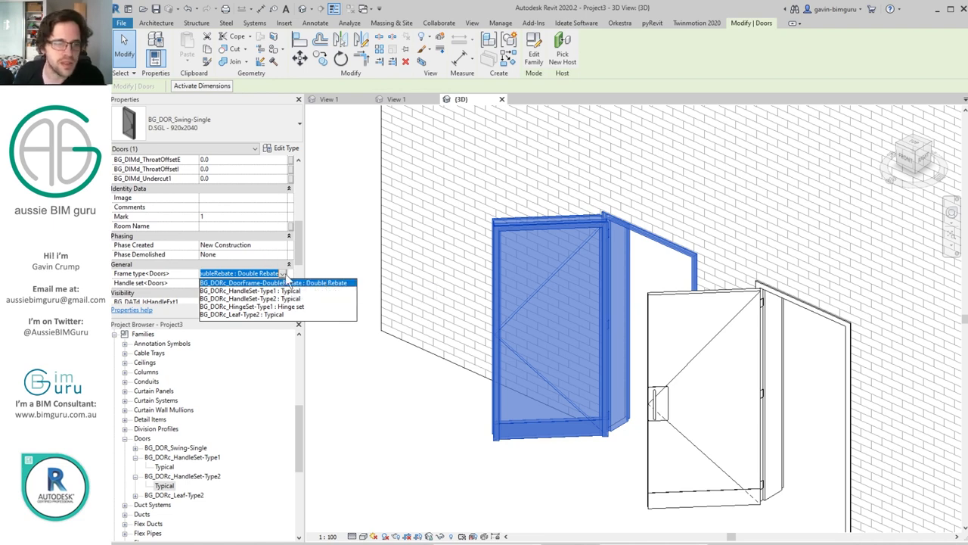
left_click(295, 292)
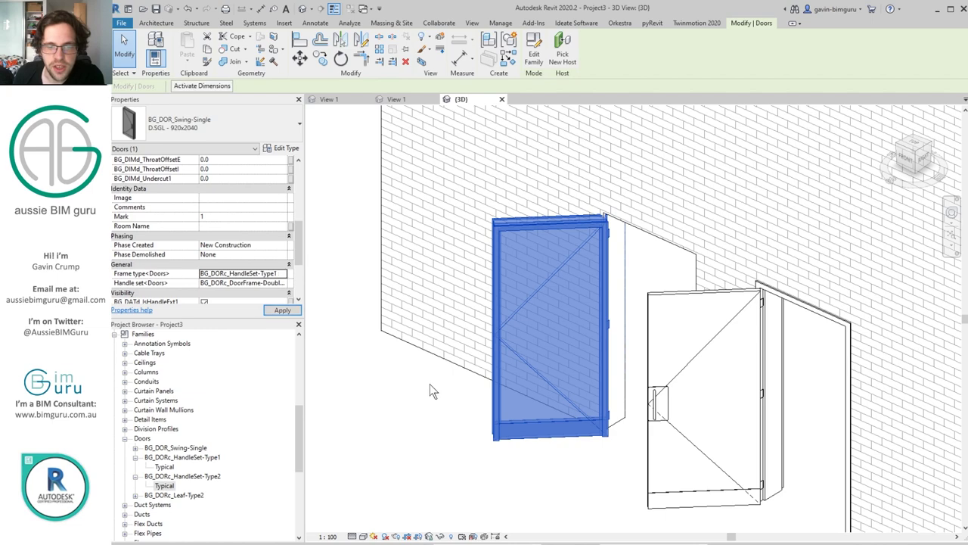
- Restore the left door's frame type to BG_DORc_DoorFrame-DoubleRebate : Double Rebate and set its handle set to BG_DORc_HandleSet-Type1 : Typical
left_click(283, 274)
left_click(276, 282)
left_click(283, 283)
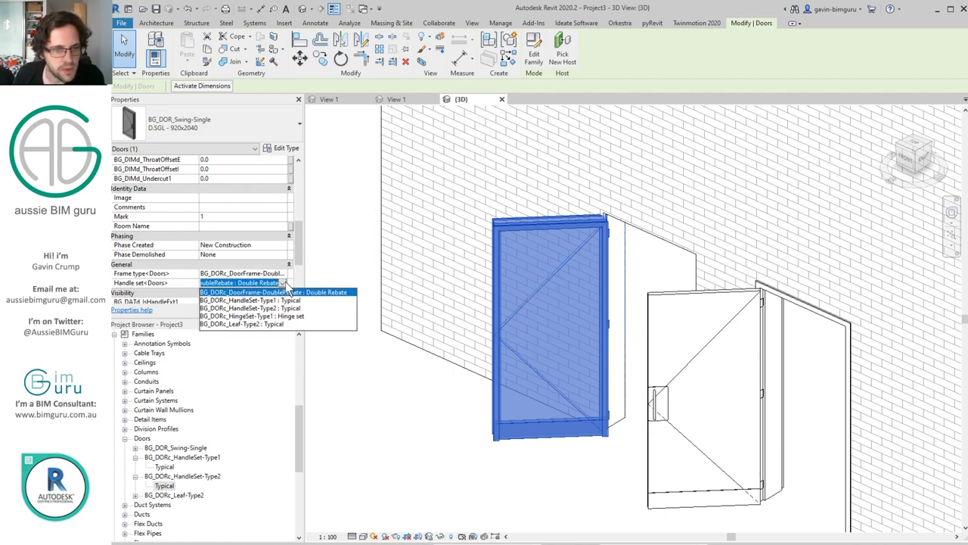
left_click(249, 300)
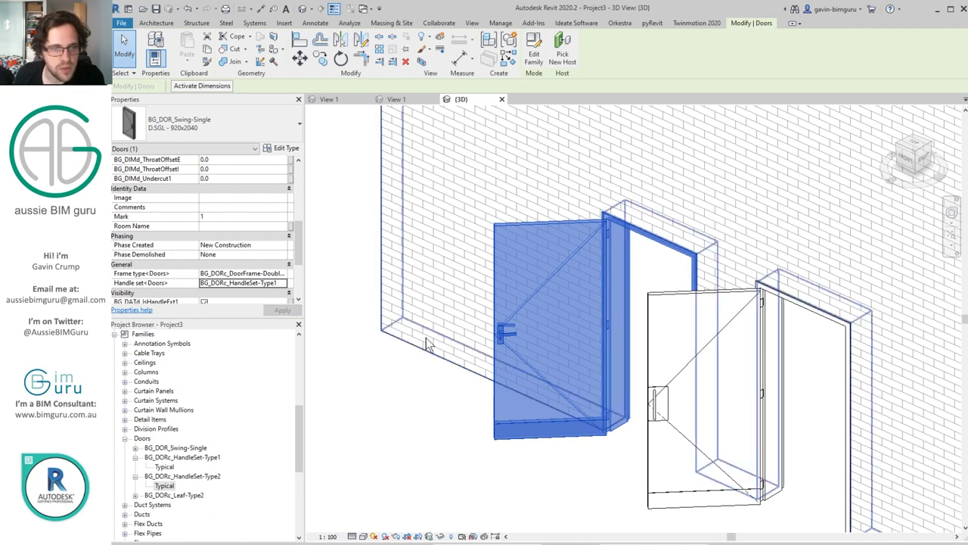
- Inspect the instance properties of the left door's nested handle set, including its hardware material, and clear the selection
left_click(395, 370)
left_click(515, 333)
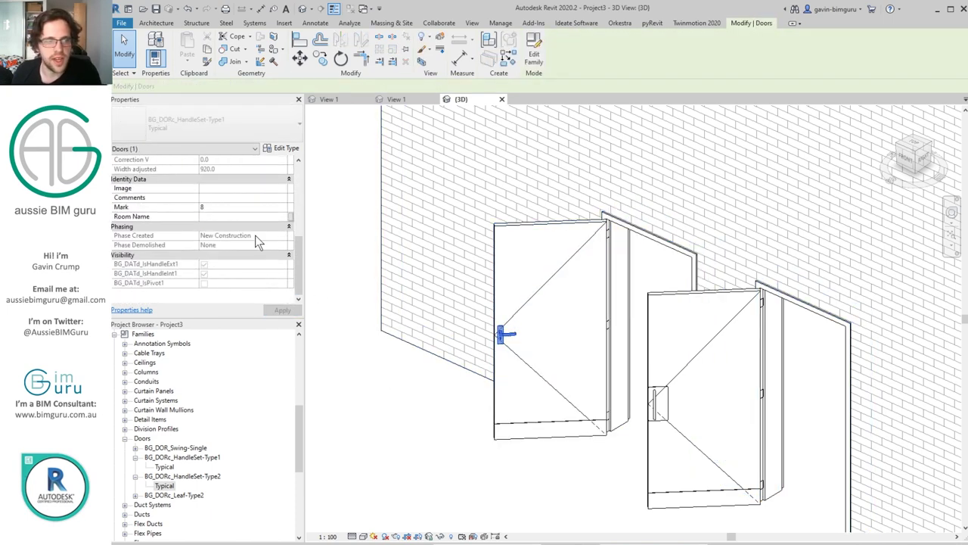
scroll(254, 235, "up", 3)
scroll(256, 240, "up", 2)
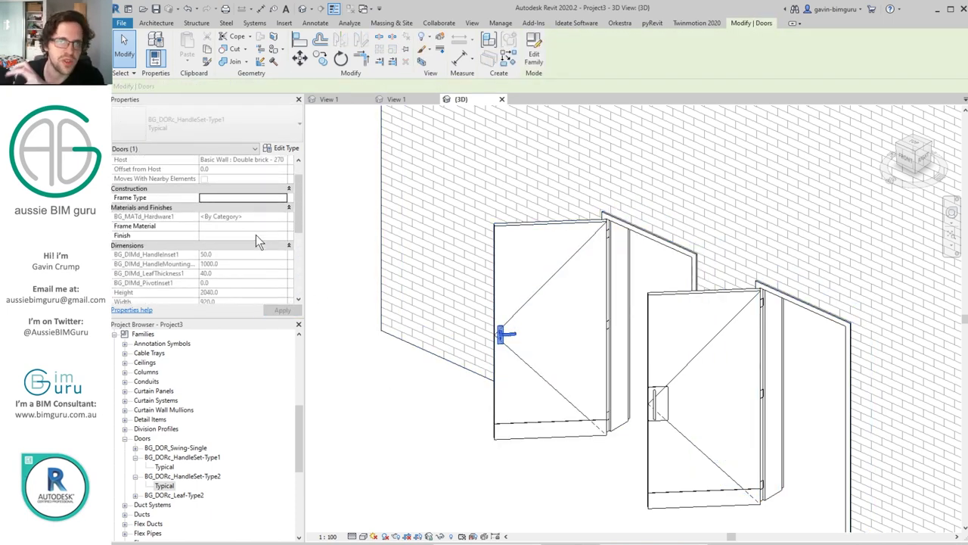
scroll(256, 233, "up", 1)
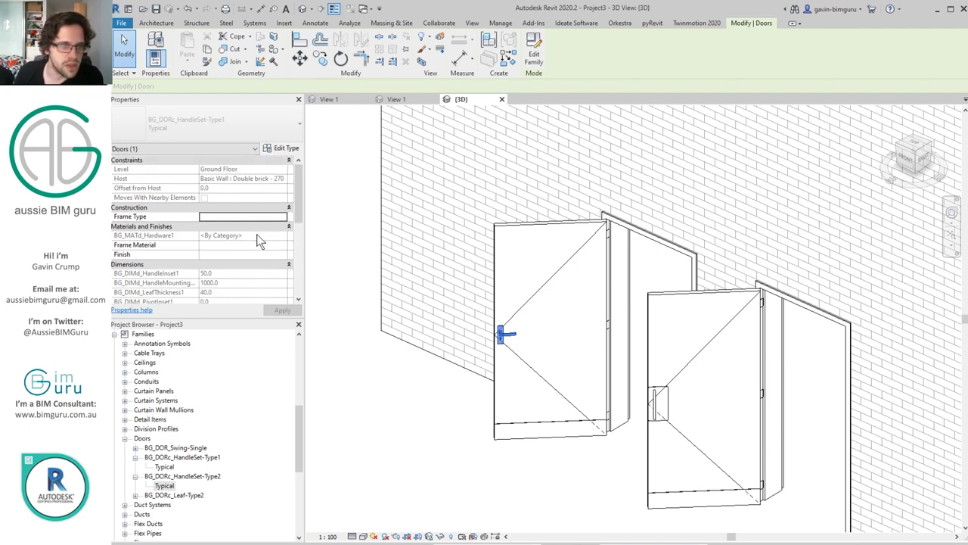
left_click(378, 379)
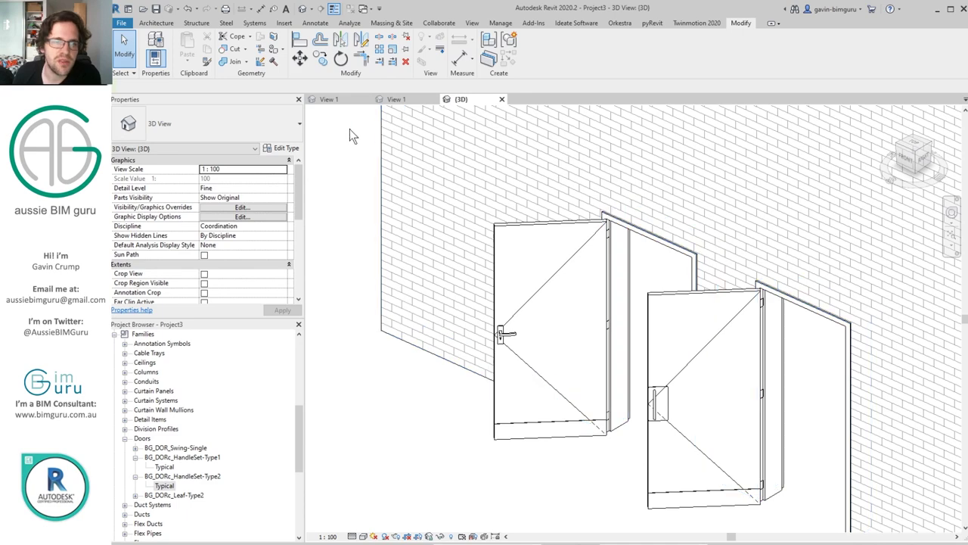
- Return to the BG_DOR_Swing-Single family and open the recent BG_DORc_Leaf-Type3.rfa family
left_click(342, 98)
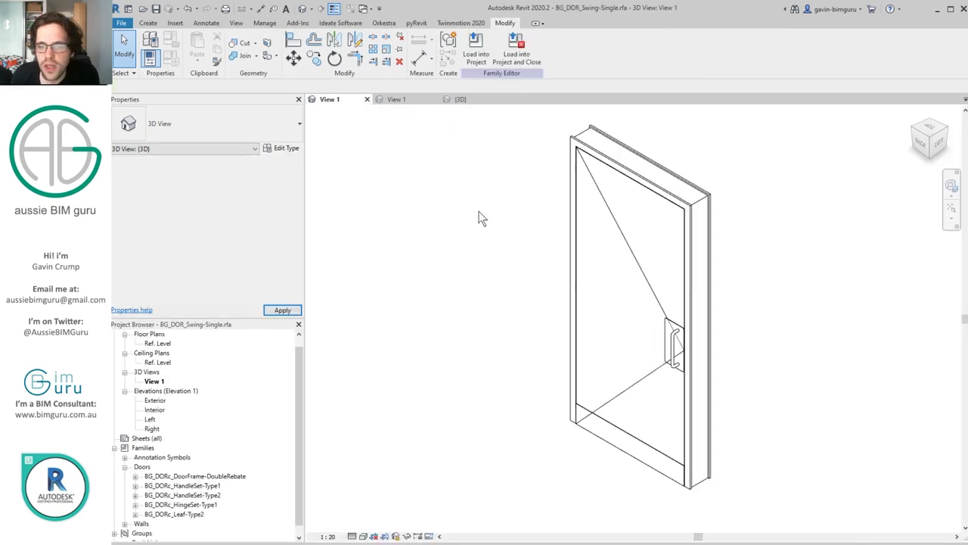
left_click(122, 22)
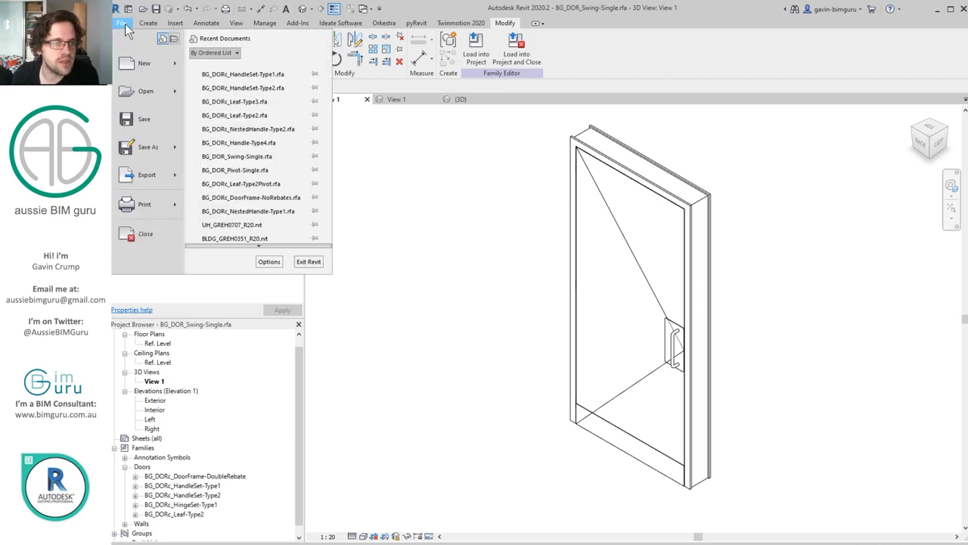
left_click(234, 101)
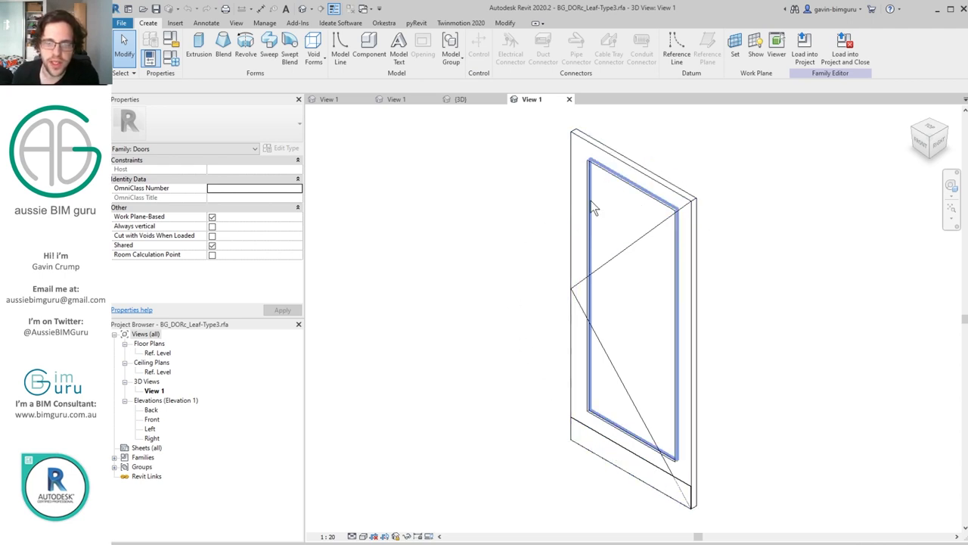
- Review the leaf family's type parameters, focusing on the BG_MATd_Glazing1 material parameter, and close the list
left_click(171, 59)
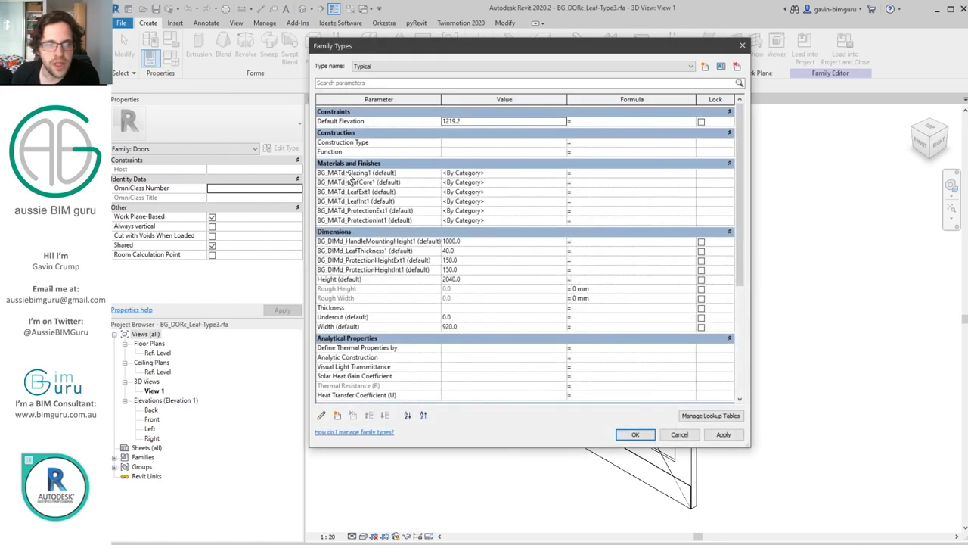
left_click(345, 172)
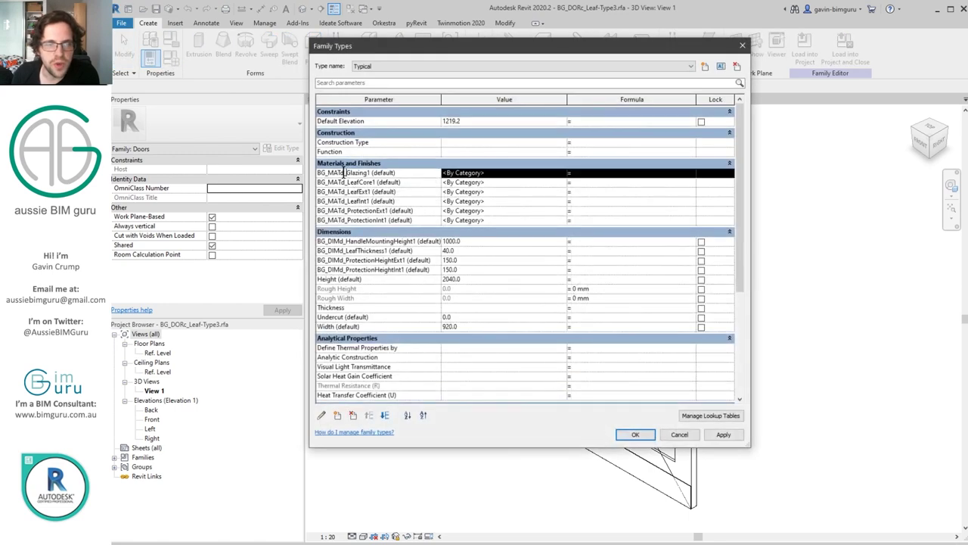
left_click(406, 175)
left_click(409, 176)
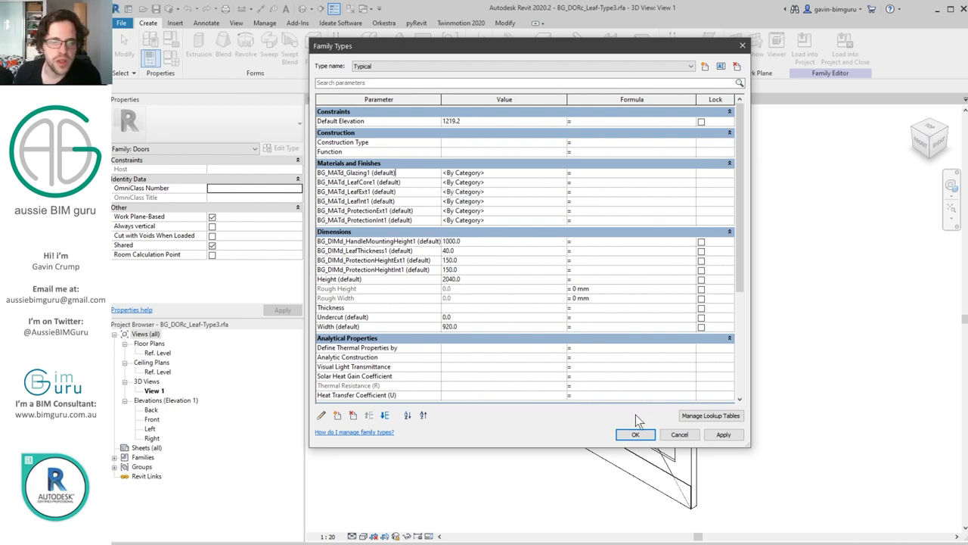
left_click(635, 434)
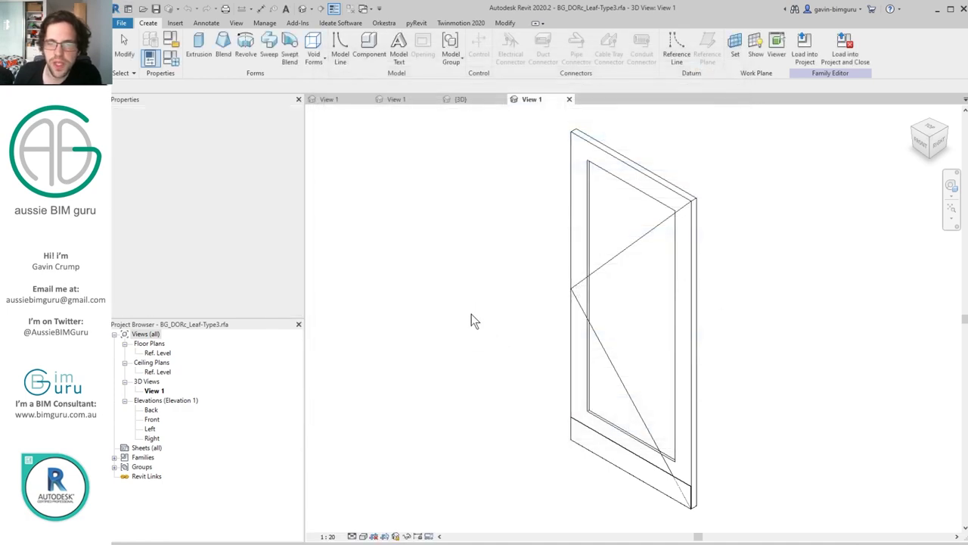
- Load the leaf family into BG_DOR_Swing-Single.rfa only, close the leaf family, and cancel placing a new leaf instance
left_click(841, 52)
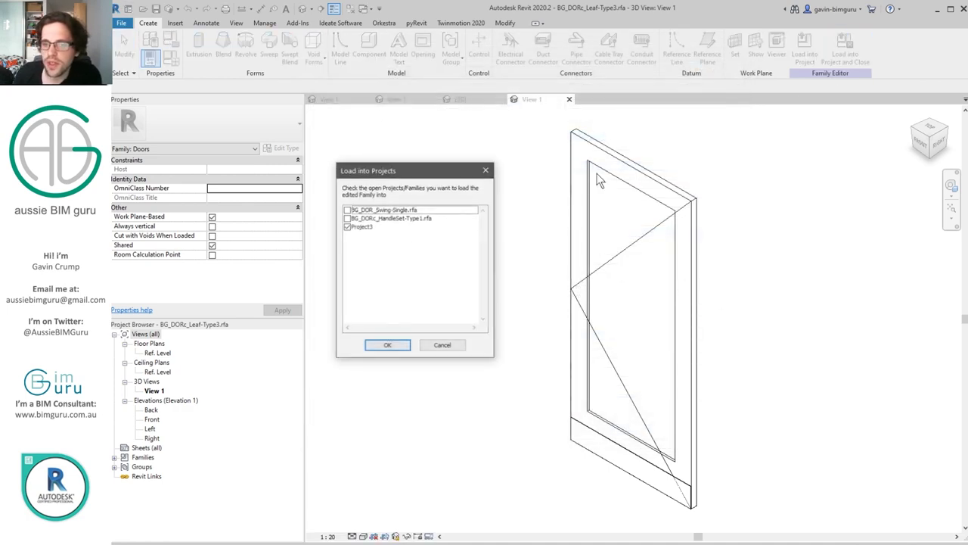
left_click(361, 227)
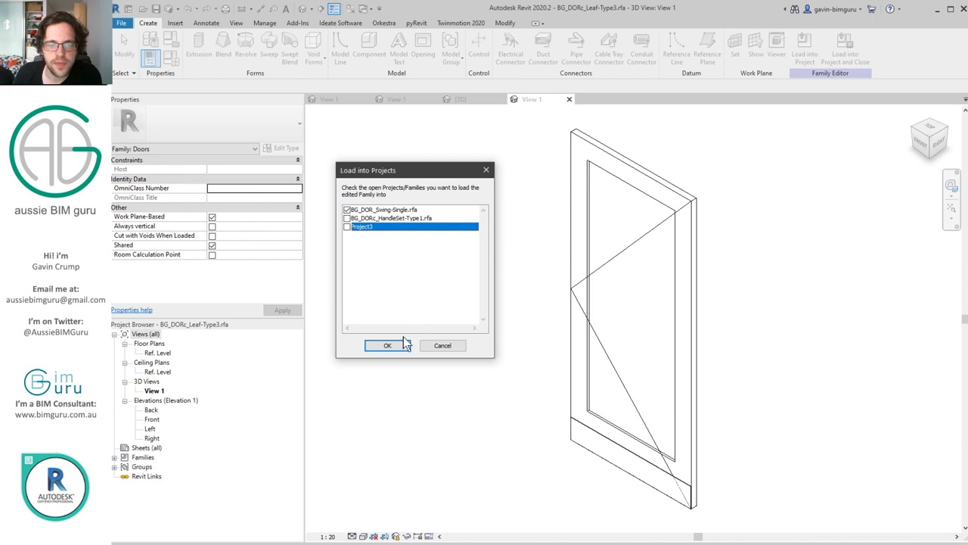
left_click(386, 345)
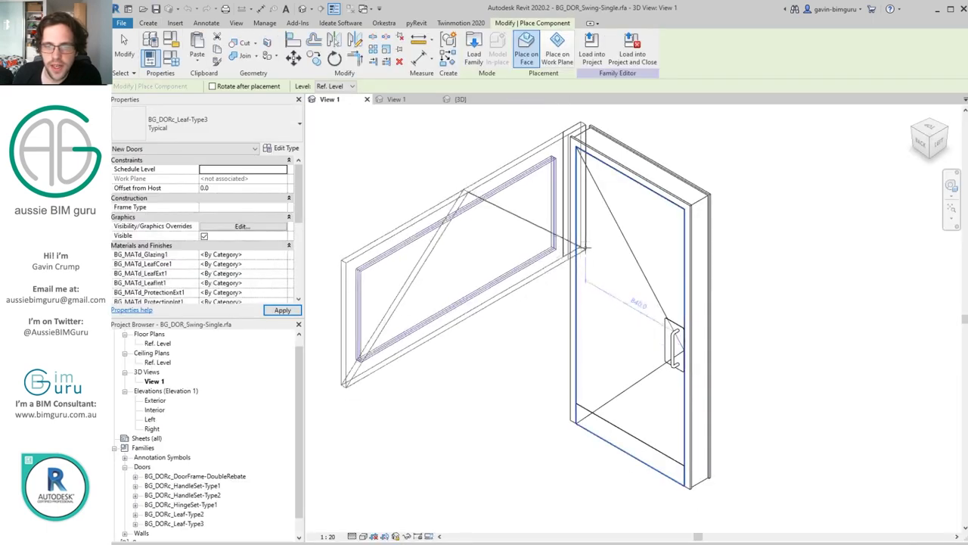
key("Escape")
- Select the nested door leaf and label it with a new Leaf type instance parameter
left_click(575, 203)
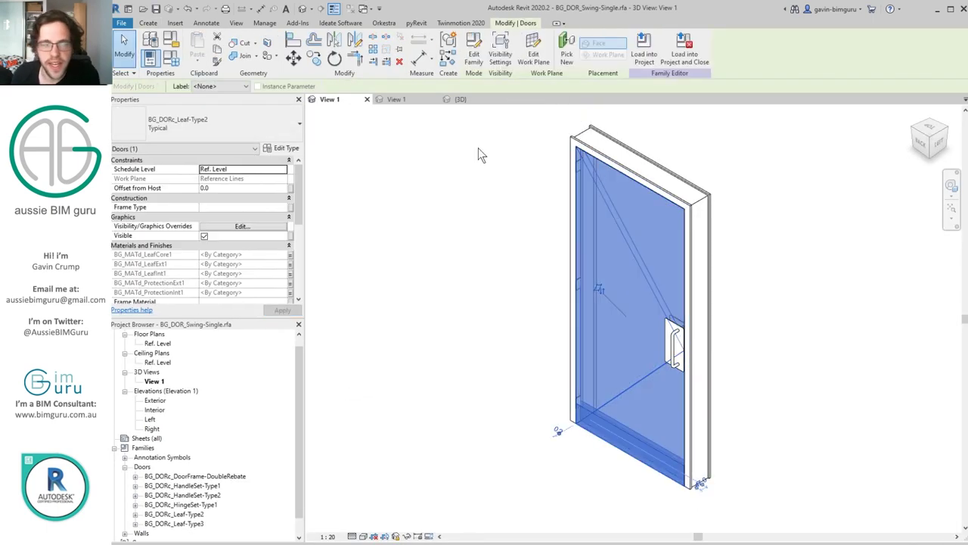
left_click(225, 87)
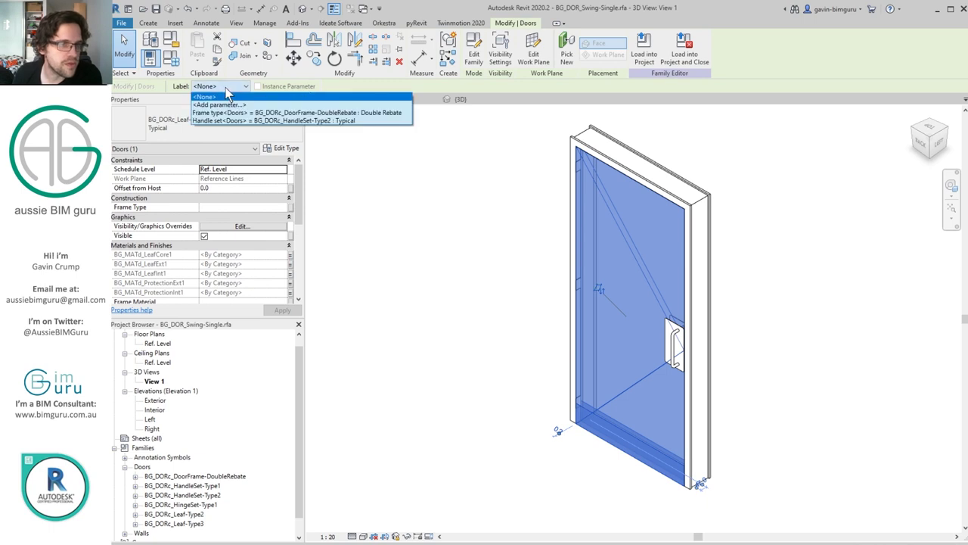
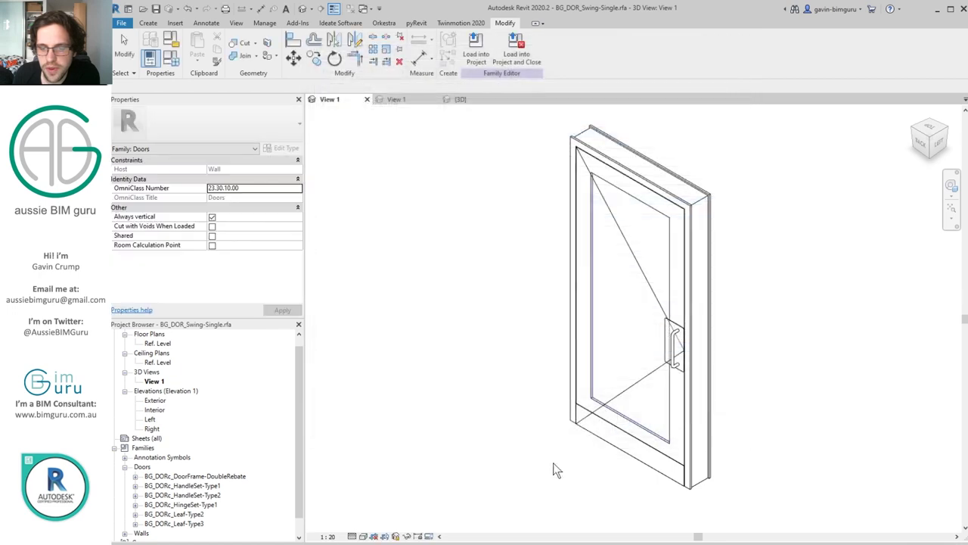
- Associate the nested leaf's BG_MATd_Glazing1 material with the door family's BG_MATd_Glazing1 parameter
left_click(613, 259)
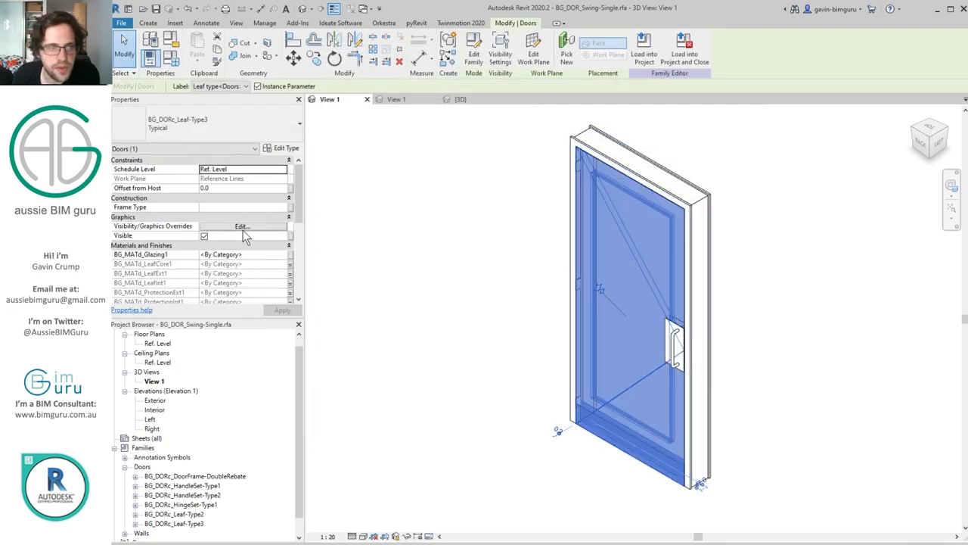
left_click(289, 254)
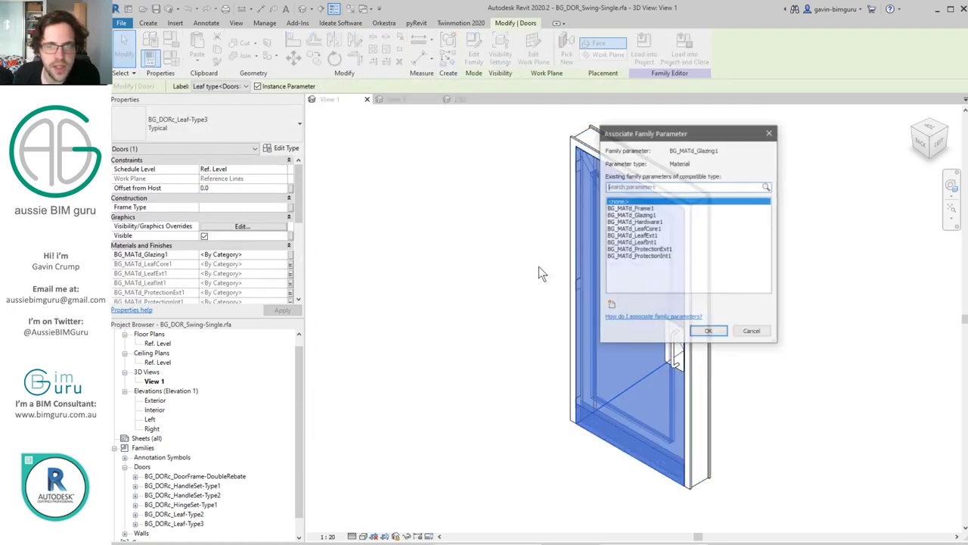
left_click(612, 304)
left_click(615, 101)
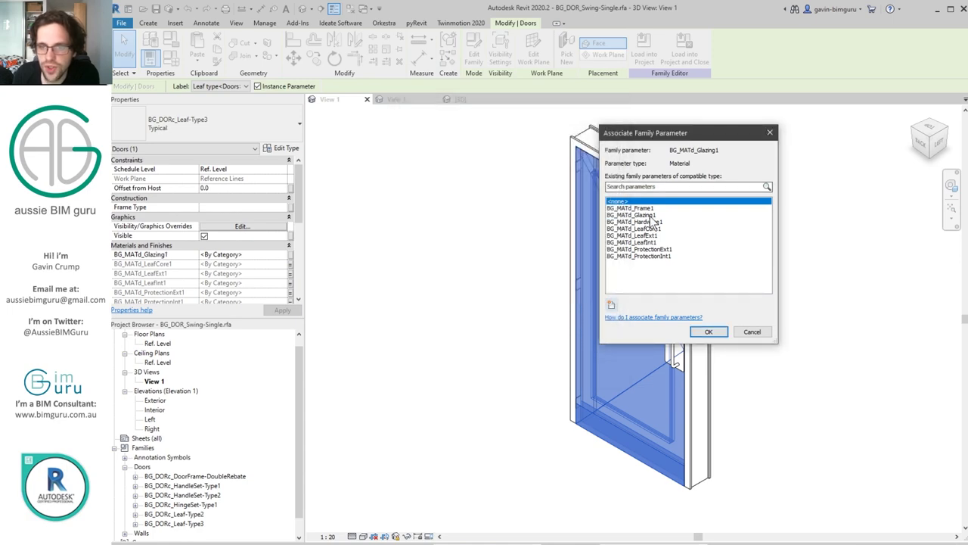
left_click(643, 214)
left_click(709, 332)
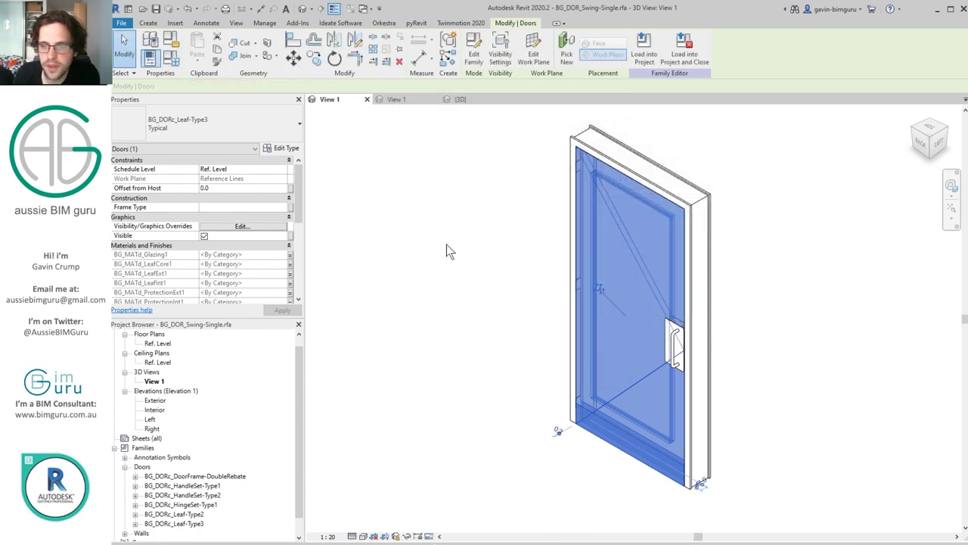
- Set the door family's Leaf type<Doors> parameter to BG_DORc_Leaf-Type2 : Typical
left_click(450, 253)
left_click(173, 60)
scroll(560, 257, "down", 10)
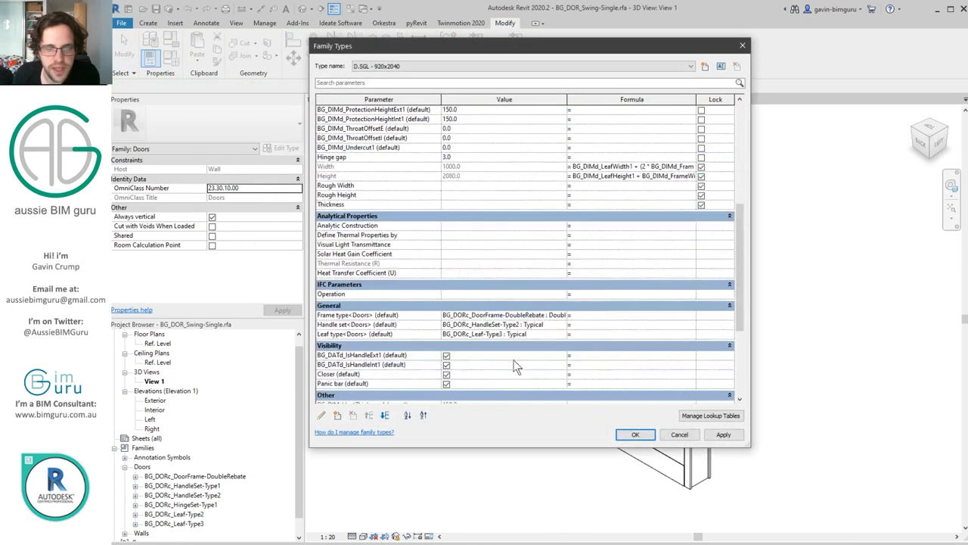
left_click(561, 228)
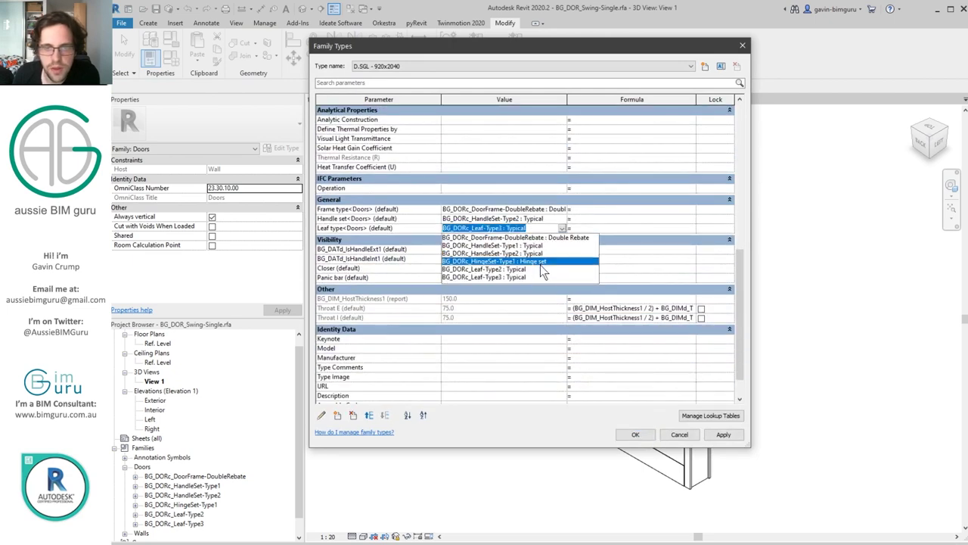
left_click(540, 265)
left_click(635, 436)
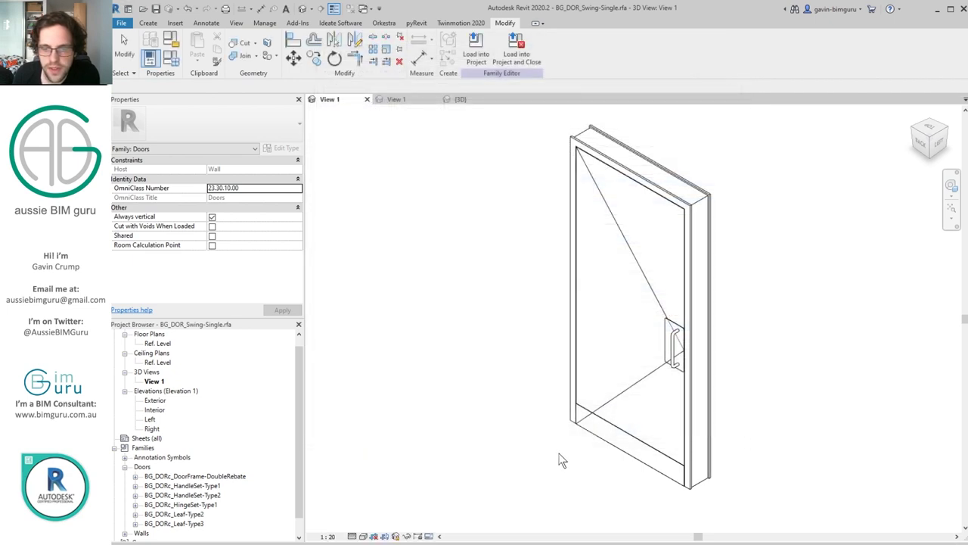
- Check the material parameter associations of the swapped nested leaf, and clear the selection
left_click(646, 374)
scroll(241, 215, "down", 3)
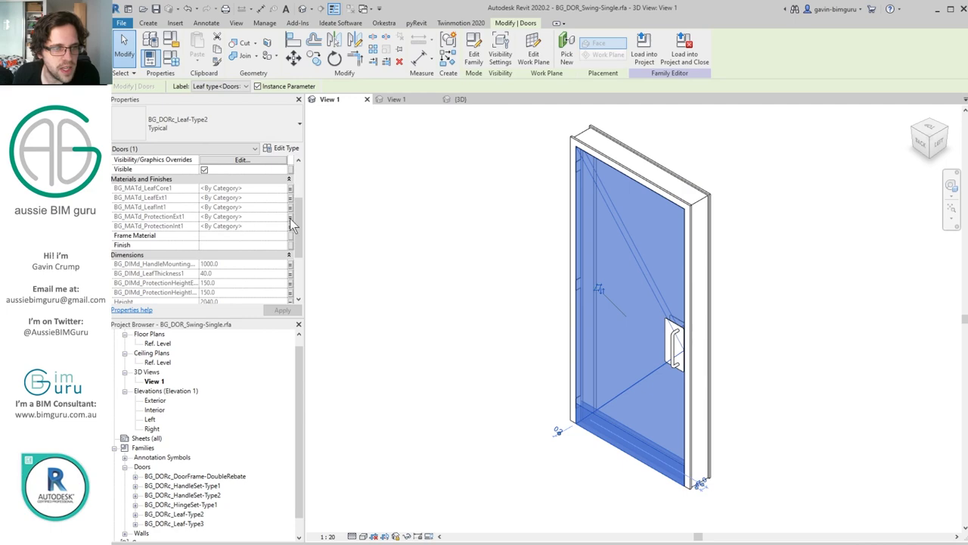
left_click(352, 216)
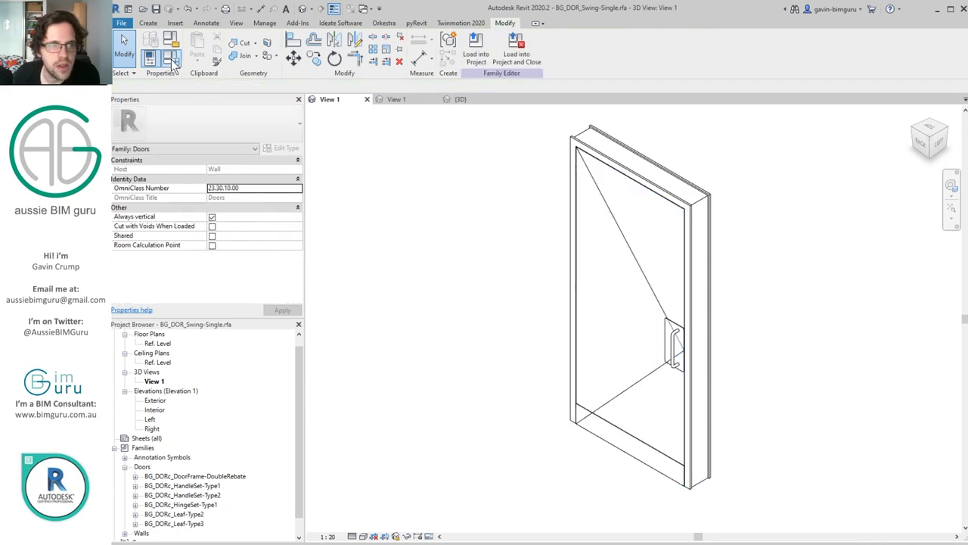
- Set the door family's Leaf type<Doors> parameter to BG_DORc_Leaf-Type3 : Typical
left_click(171, 60)
scroll(570, 333, "down", 10)
left_click(561, 229)
left_click(563, 276)
left_click(634, 434)
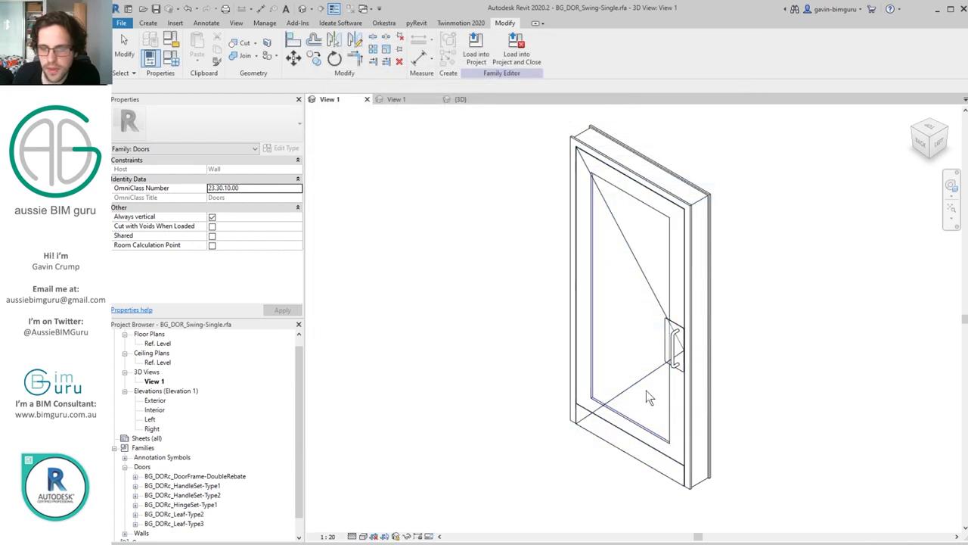
- Check the glazed leaf's BG_MATd_Glazing1 association, clear the selection, and switch to the BG_DORc_HandleSet-Type1 family view
left_click(653, 375)
scroll(174, 242, "down", 2)
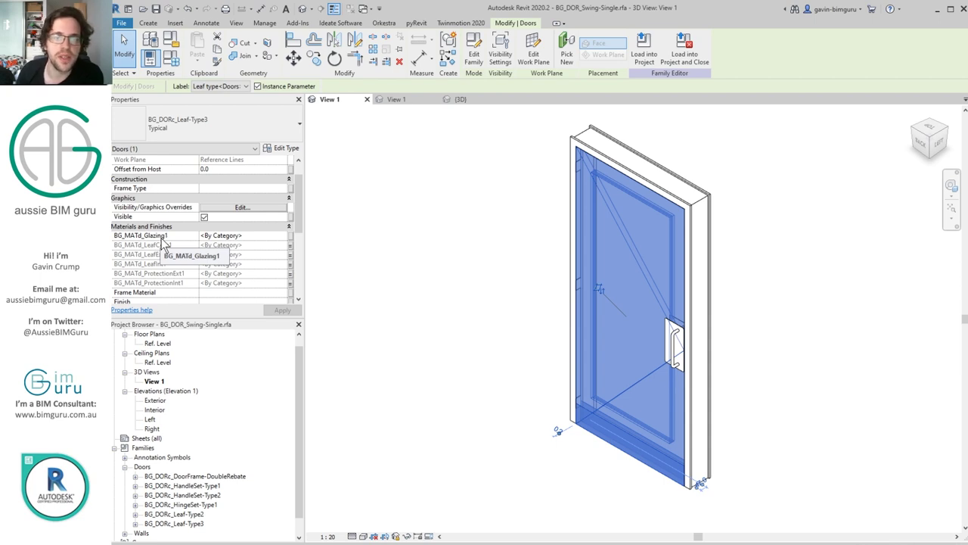
left_click(386, 159)
left_click(393, 98)
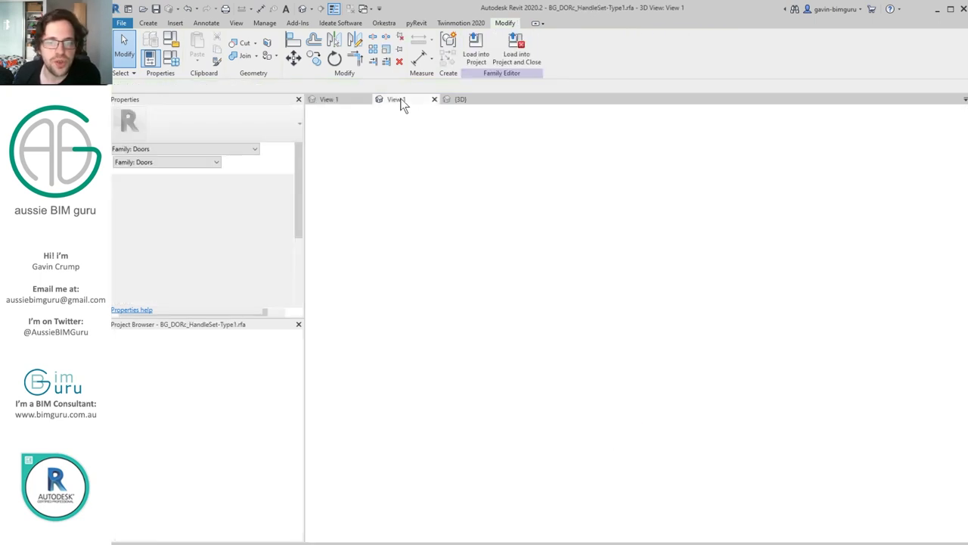
- Close the handle set family and open BG_DORc_Leaf-Type2.rfa from the Leaf folder in Content
left_click(435, 99)
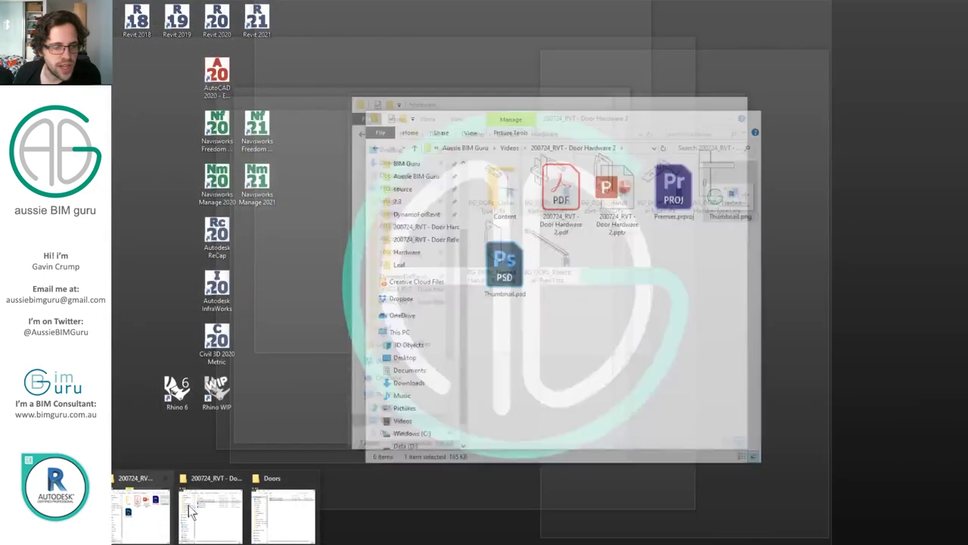
mouse_move(210, 514)
left_click(211, 515)
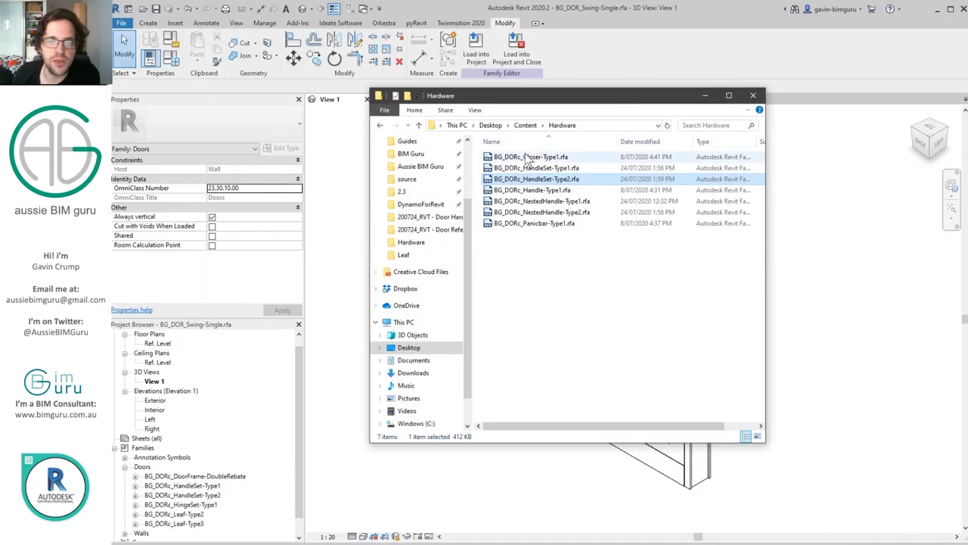
left_click(529, 125)
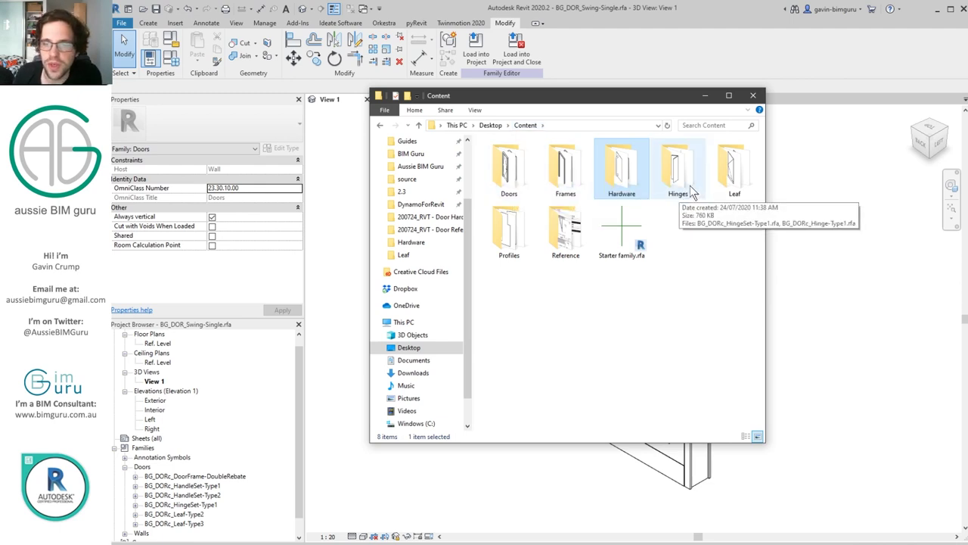
double_click(732, 170)
left_click(564, 167)
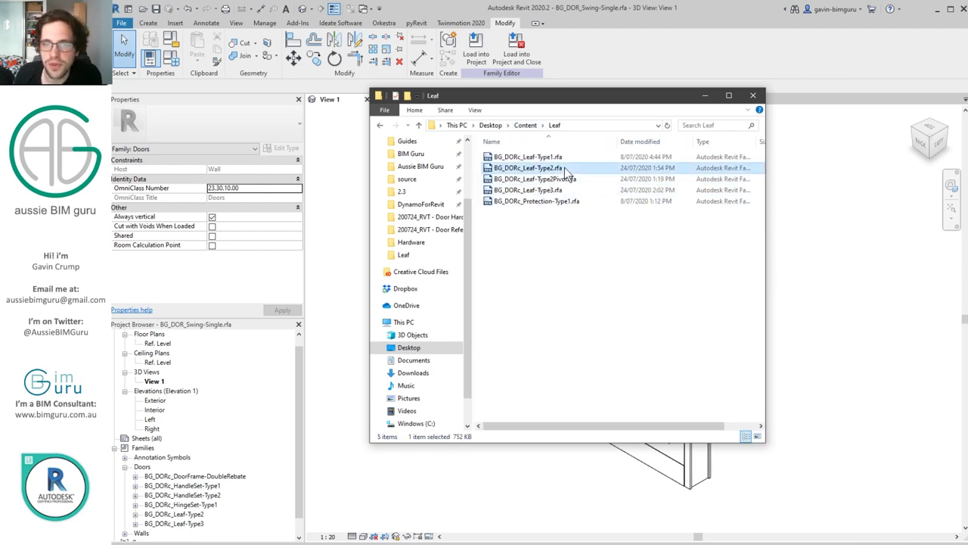
double_click(564, 167)
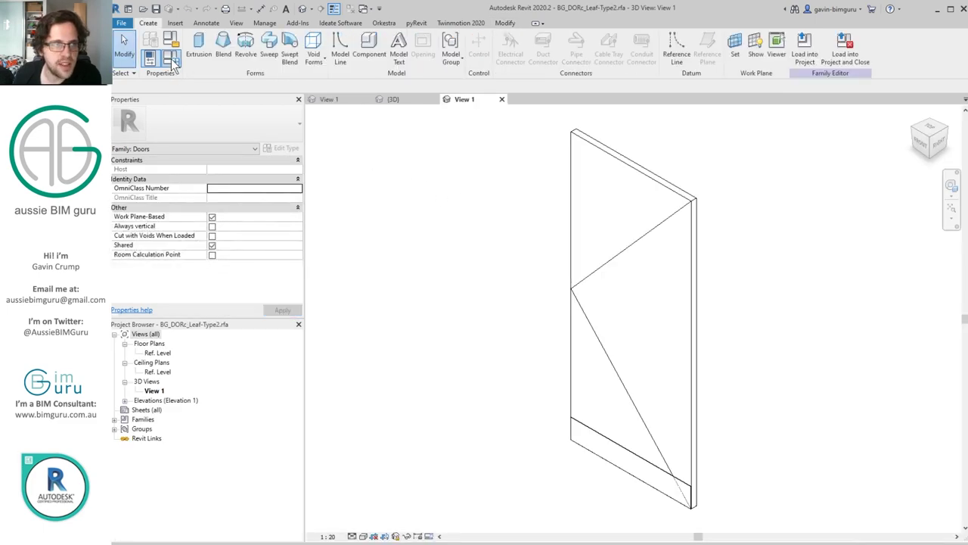
- Add the shared parameter BG_MATd_Glazing1 from the MATd - Materials (Doors) group to the leaf family as an instance parameter
left_click(173, 62)
left_click(338, 416)
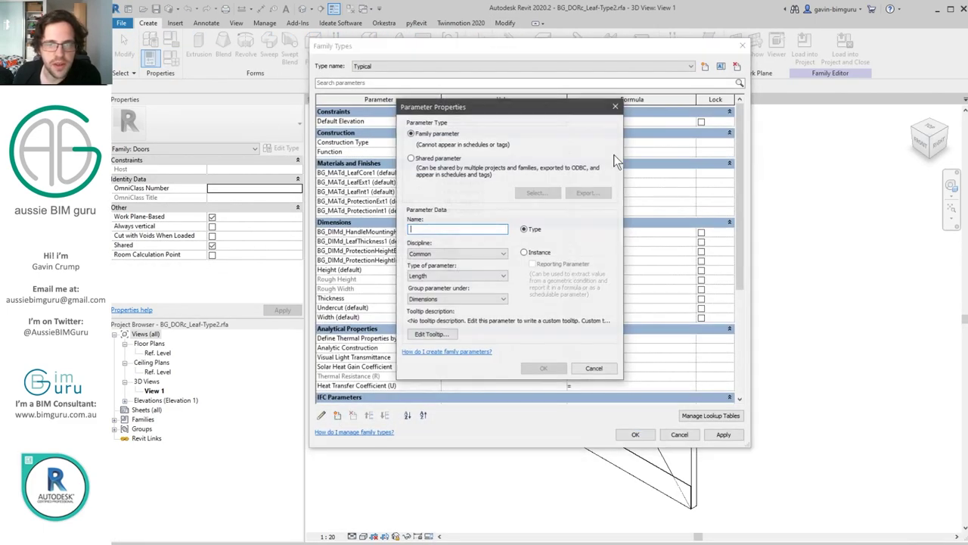
left_click(454, 159)
left_click(538, 193)
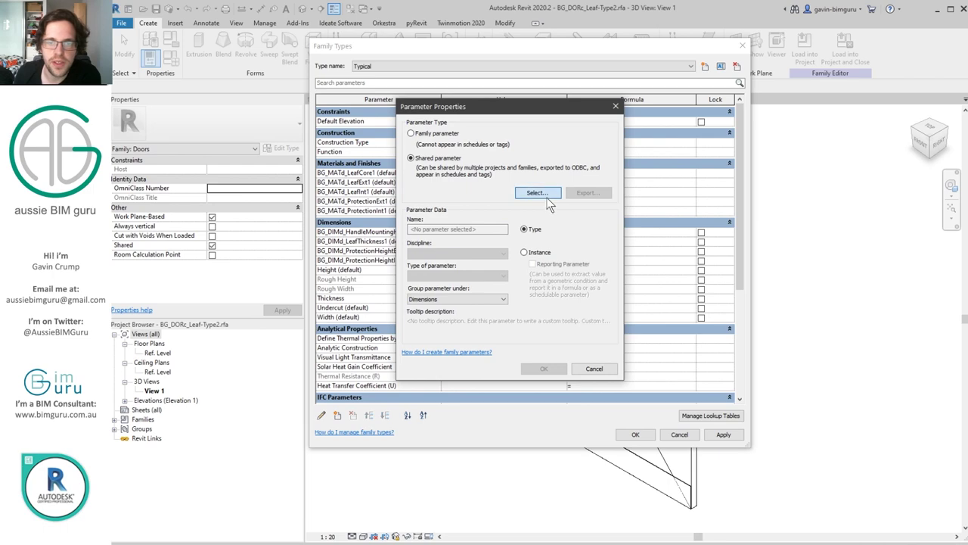
left_click(484, 174)
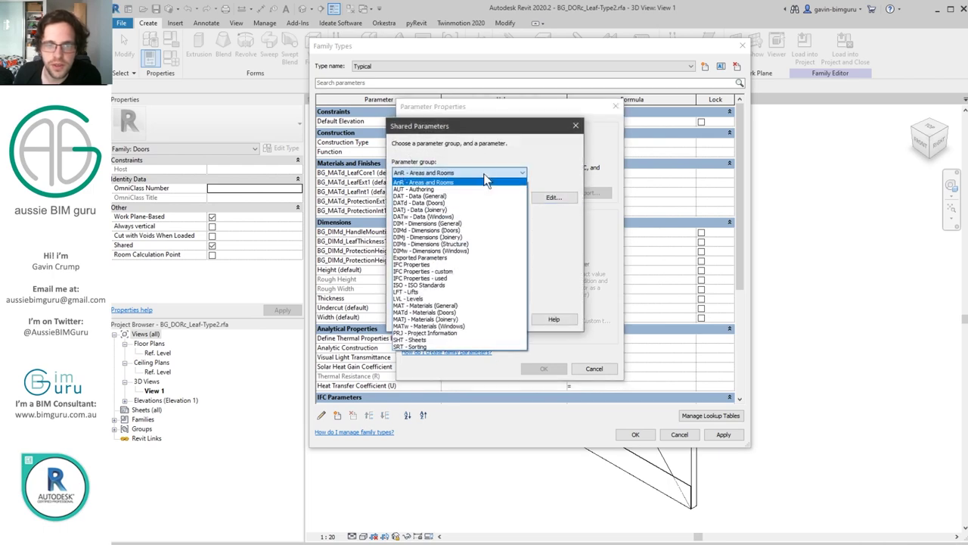
left_click(448, 312)
left_click(418, 202)
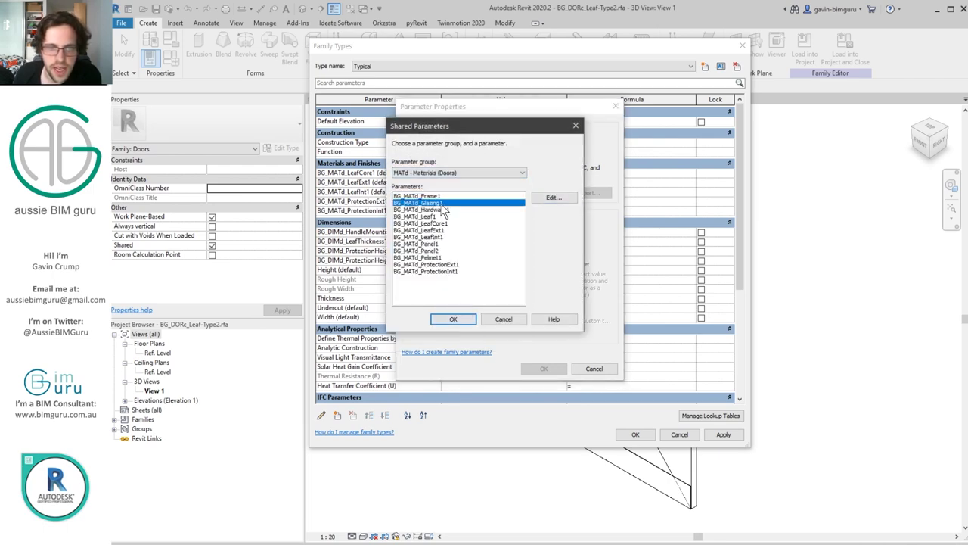
left_click(454, 319)
left_click(534, 253)
left_click(543, 368)
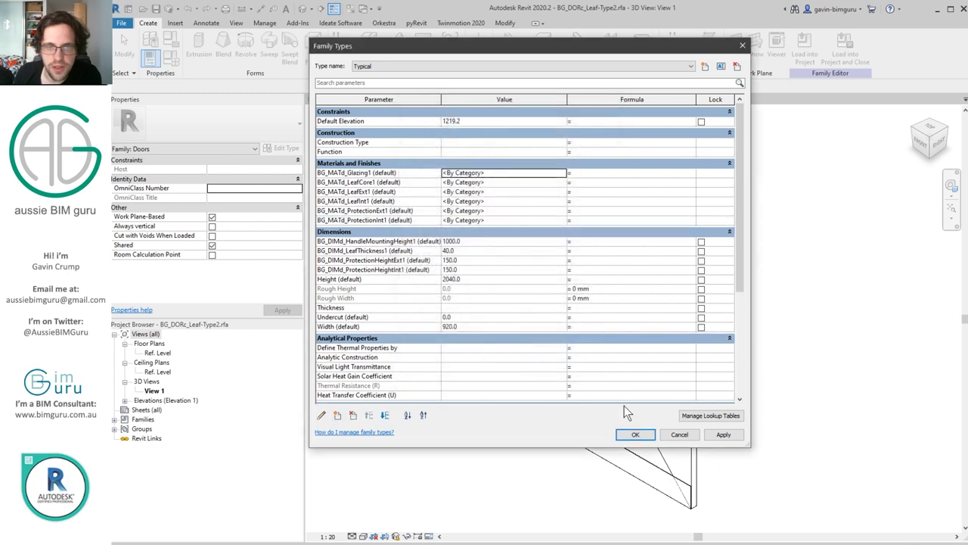
left_click(638, 435)
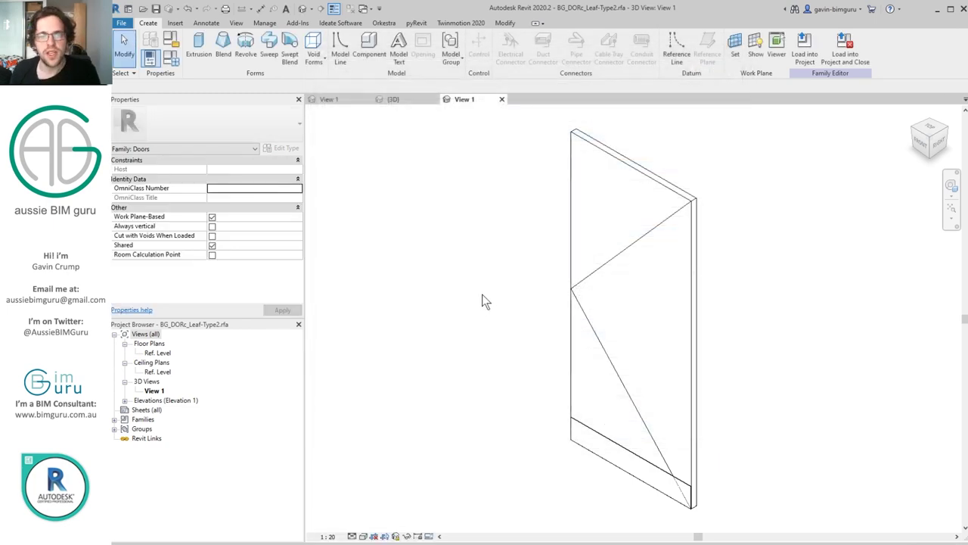
- Load the updated leaf family into BG_DOR_Swing-Single.rfa, overwriting the existing version, and close it
left_click(845, 47)
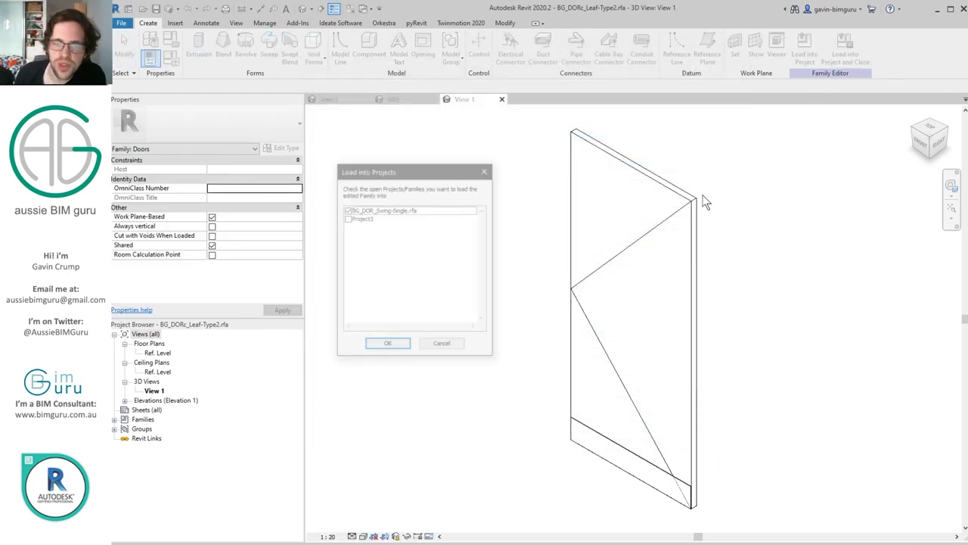
left_click(386, 347)
left_click(491, 280)
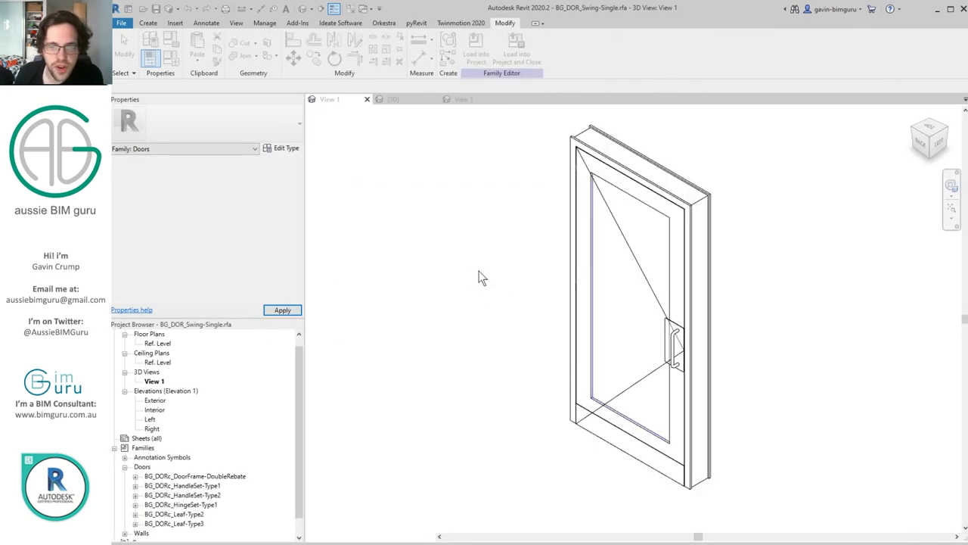
- Associate the nested glazed leaf's BG_MATd_Glazing1 material with the door family's glazing material parameter, and clear the selection
left_click(587, 196)
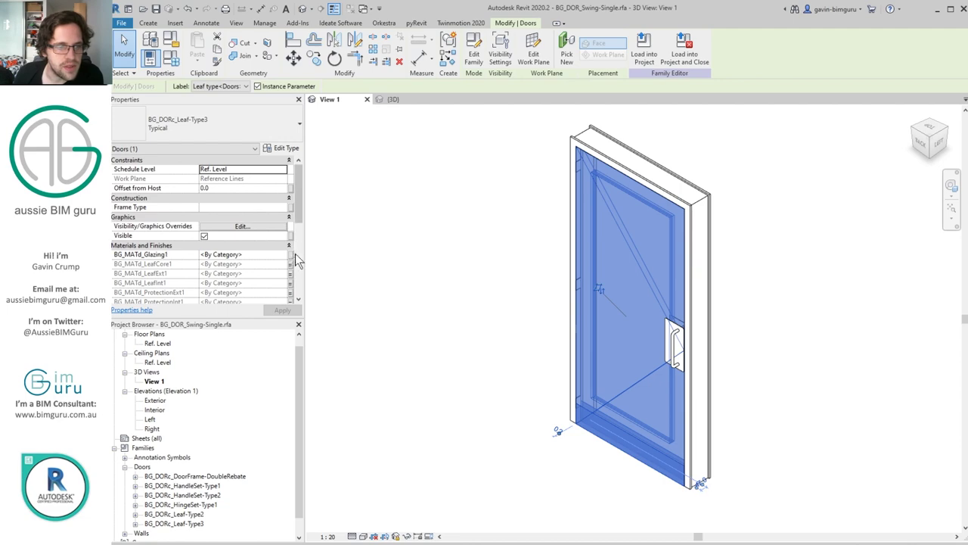
left_click(291, 254)
left_click(635, 215)
left_click(696, 332)
left_click(424, 152)
- Set the door family's Leaf type<Doors> parameter to BG_DORc_Leaf-Type2 : Typical
key("f")
key("t")
scroll(490, 288, "down", 8)
left_click(562, 277)
left_click(562, 277)
left_click(523, 318)
left_click(635, 435)
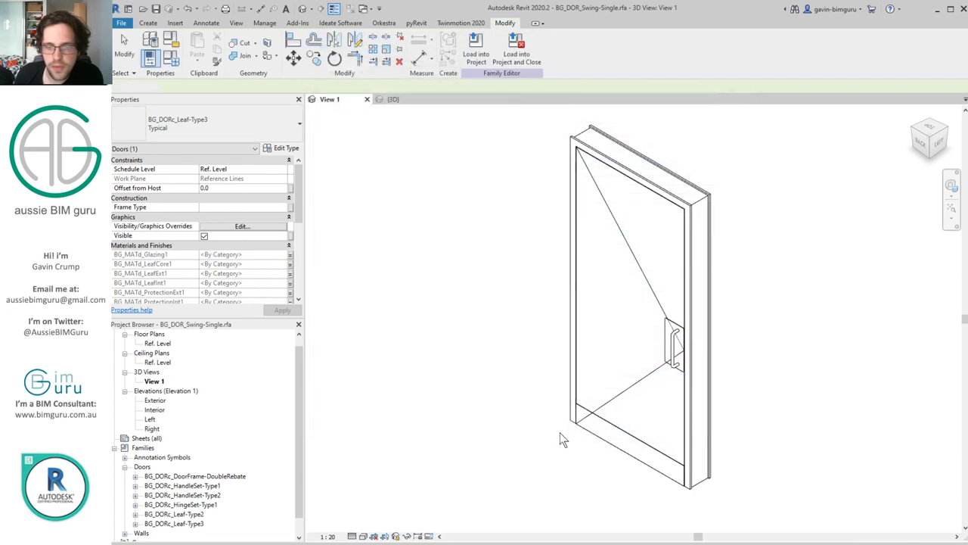
- Check the material parameter associations of the nested Leaf-Type2 leaf, including BG_MATd_Glazing1, and clear the selection
left_click(613, 403)
scroll(211, 259, "down", 1)
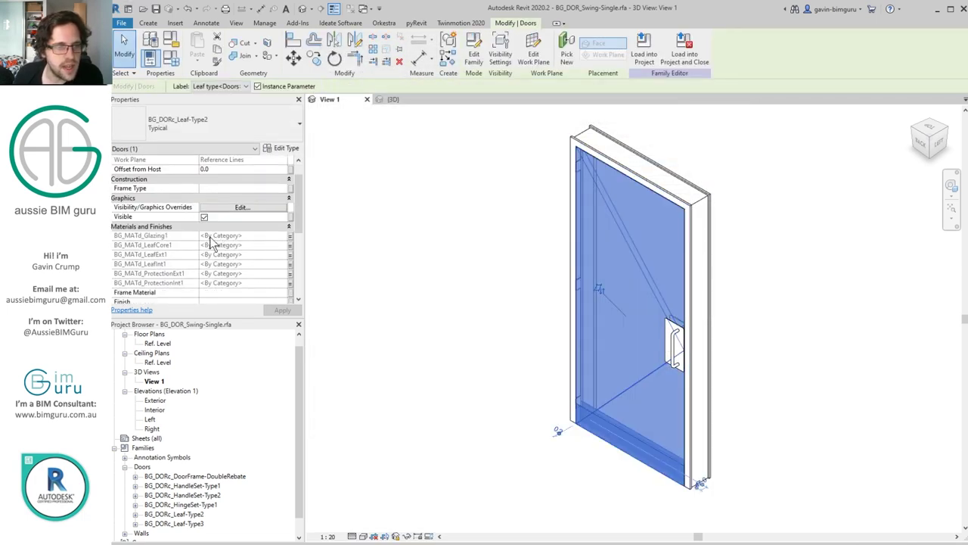
left_click(362, 210)
- Set the door family's Leaf type<Doors> parameter to BG_DORc_Leaf-Type3 : Typical and check the glazed leaf's BG_MATd_Glazing1 association
left_click(171, 58)
scroll(494, 291, "down", 5)
left_click(549, 277)
left_click(565, 277)
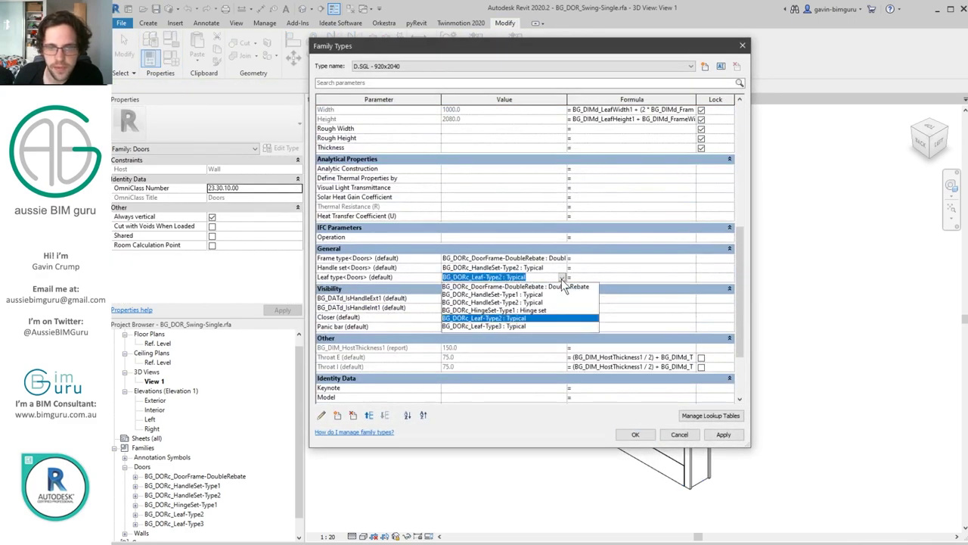
left_click(539, 330)
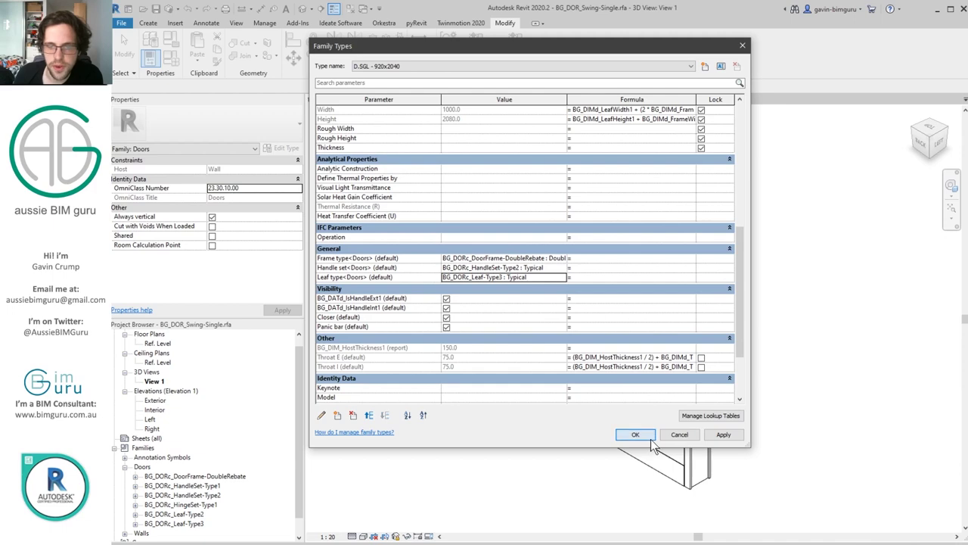
left_click(649, 440)
left_click(571, 359)
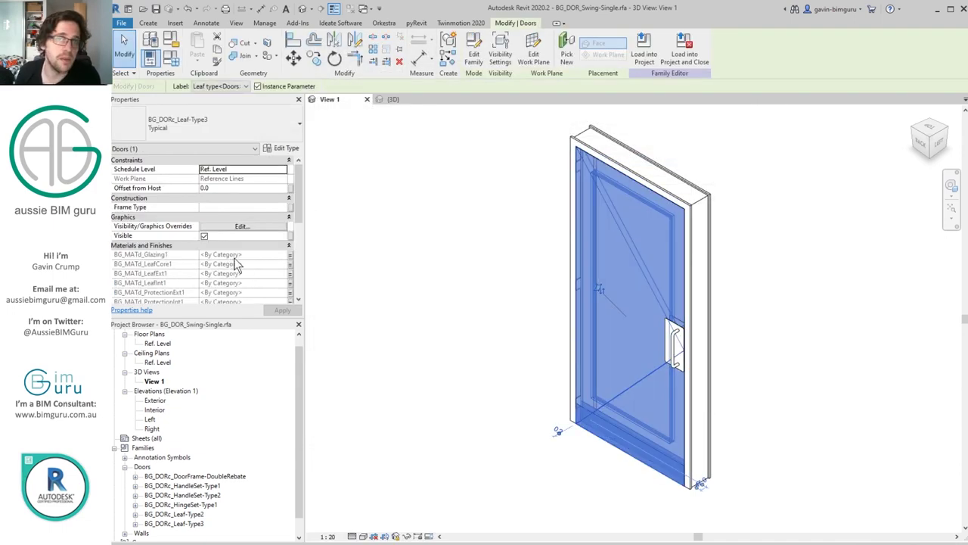
left_click(425, 179)
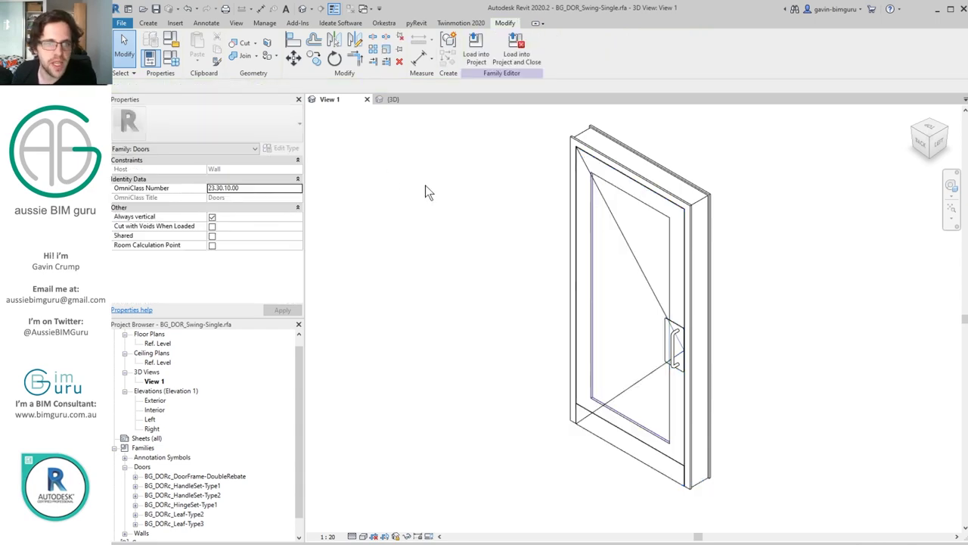
- Load the door family into Project3, overwriting the existing version, and overwrite the shared BG_DORc_Leaf-Type2 with its parameter values
left_click(475, 50)
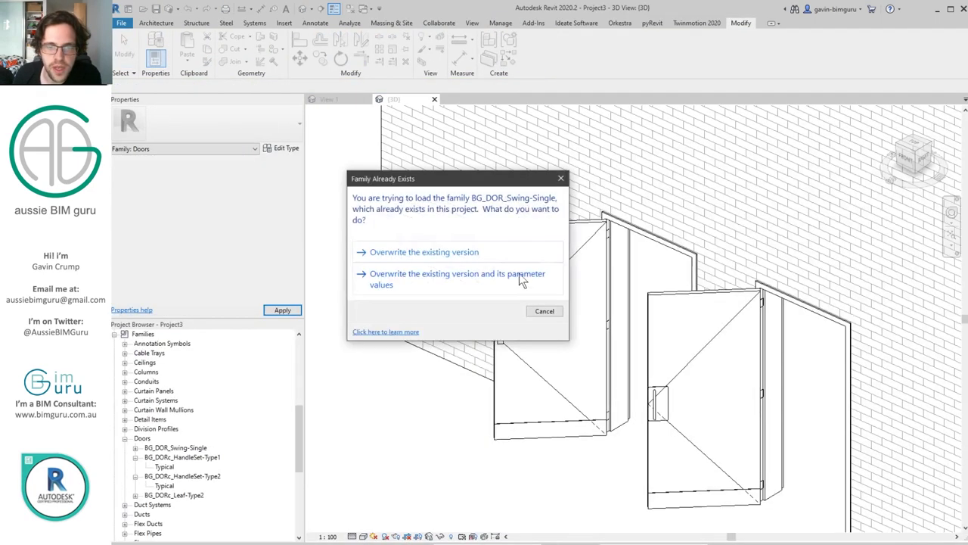
left_click(481, 255)
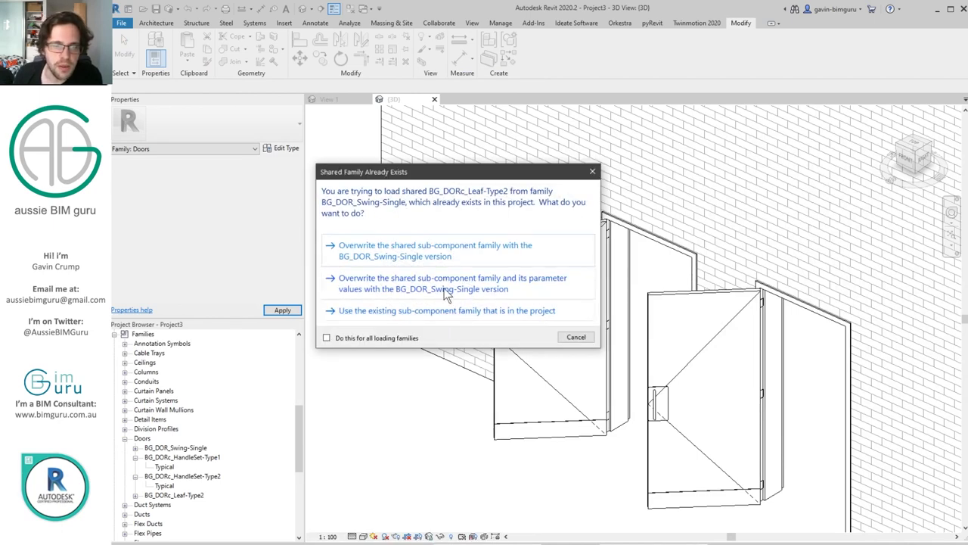
left_click(445, 290)
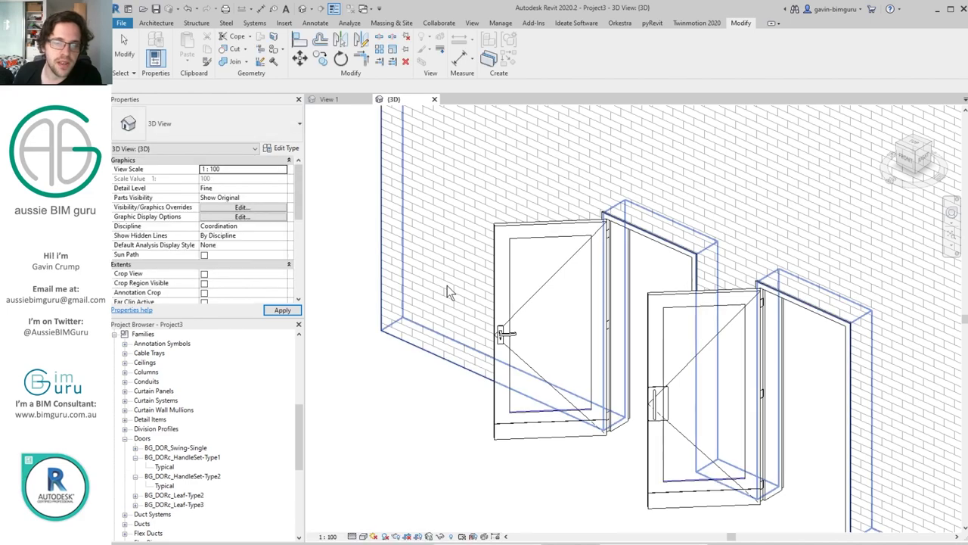
- Set the Leaf type<Doors> of the placed door with the lever handle to BG_DORc_Leaf-Type2 : Typical
left_click(510, 306)
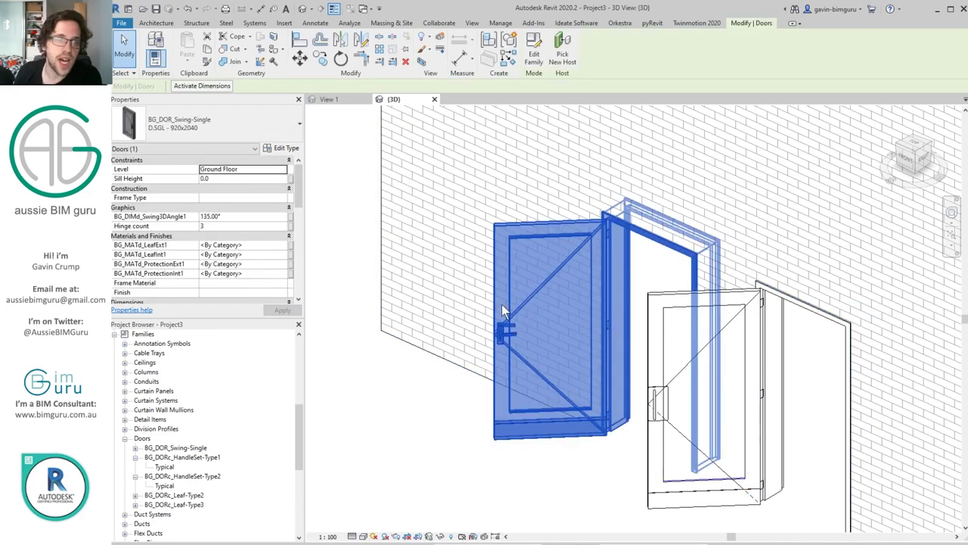
scroll(258, 245, "down", 10)
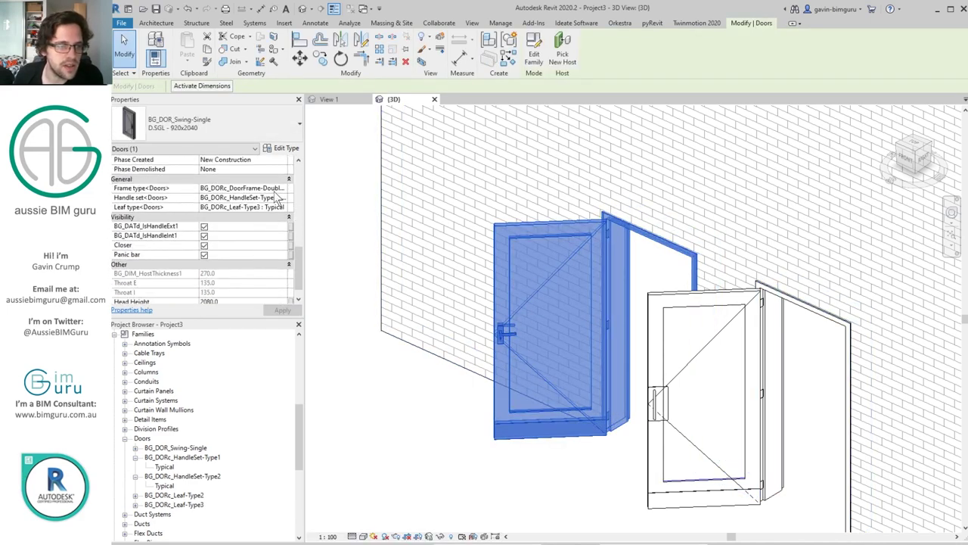
left_click(281, 207)
left_click(272, 252)
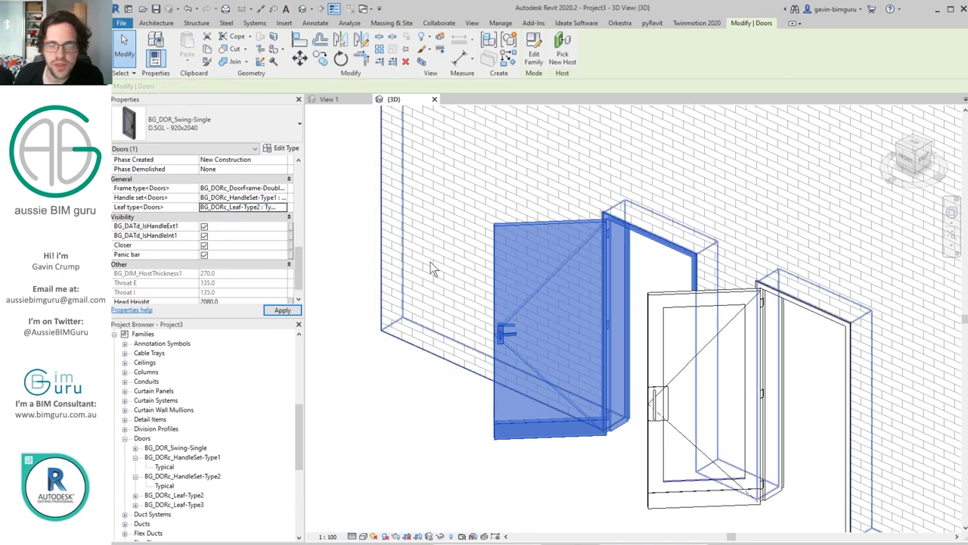
- Set the selected door's Handle set<Doors> to BG_DORc_HandleSet-Type2 : Typical and look at its frame type options
left_click(281, 198)
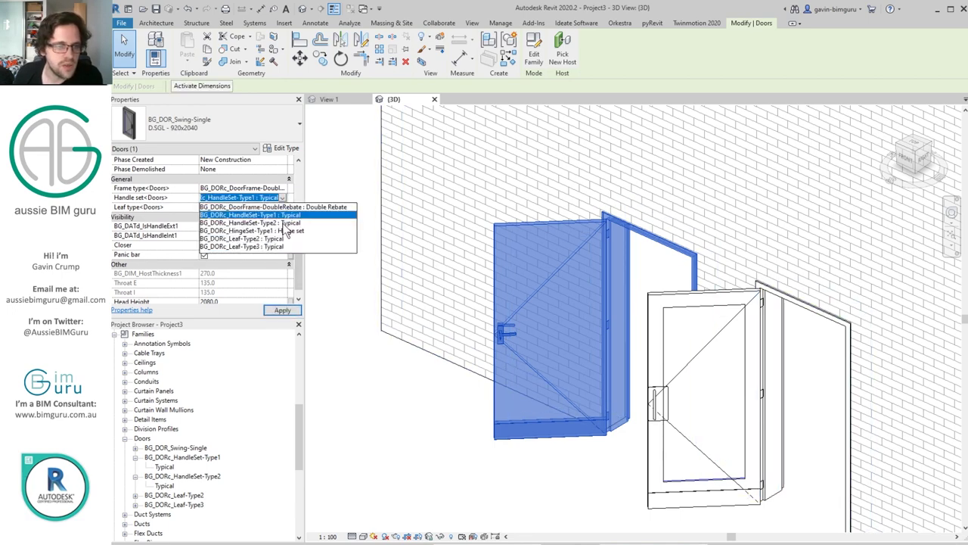
left_click(282, 226)
left_click(282, 187)
left_click(282, 188)
- Try BG_DORc_HingeSet-Type1 : Hinge set as the door's handle set, and return it to BG_DORc_HandleSet-Type2 : Typical
left_click(282, 198)
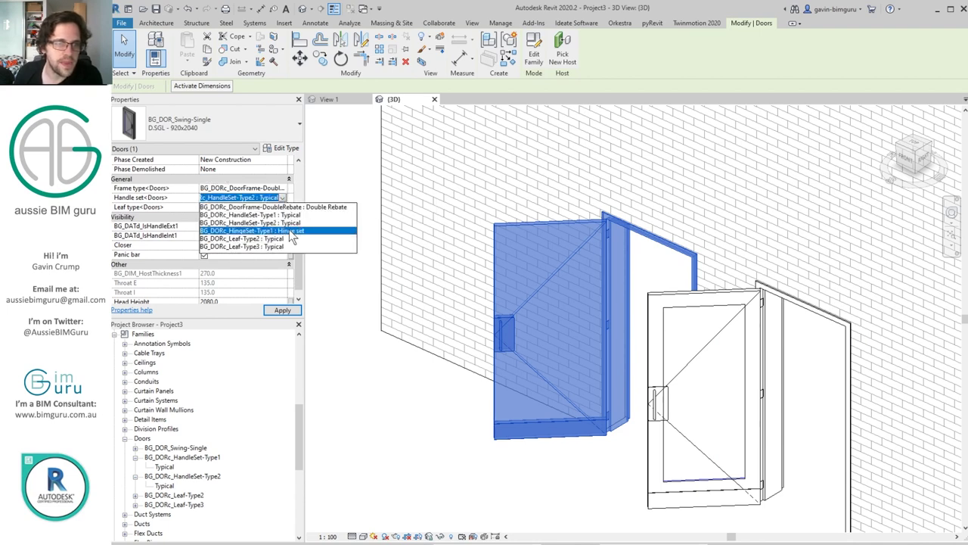
left_click(289, 229)
left_click(282, 197)
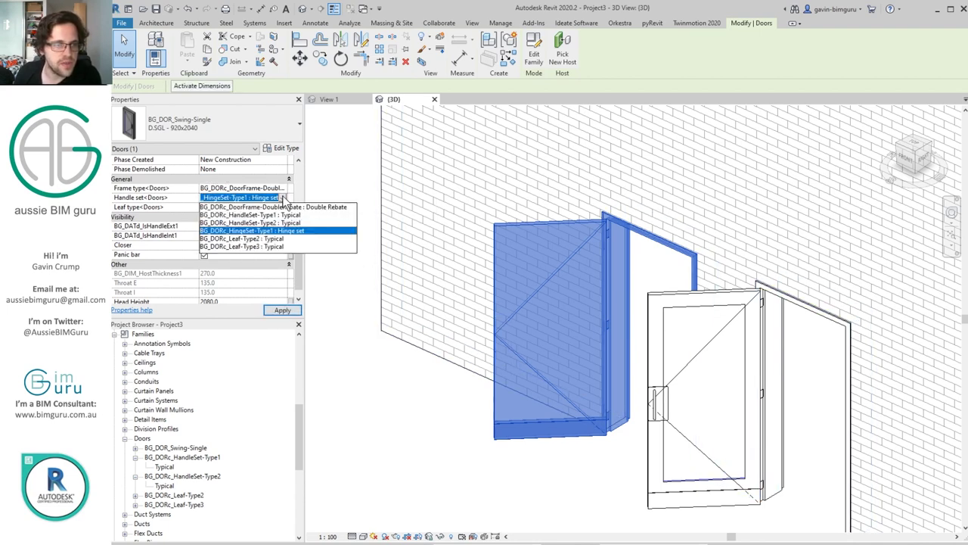
left_click(282, 222)
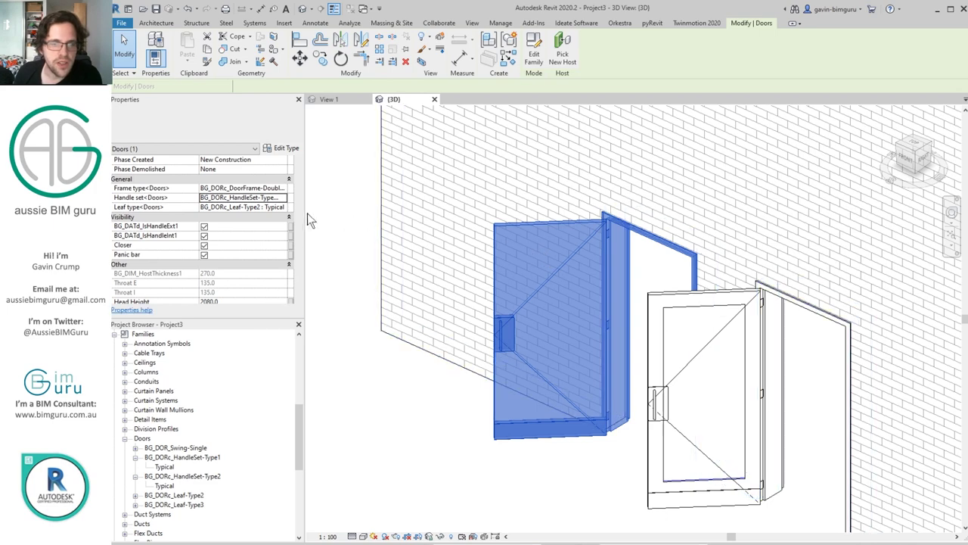
- Set the selected door's Handle set<Doors> to BG_DORc_HandleSet-Type1 : Typical and inspect the handle up close
left_click(282, 198)
left_click(281, 216)
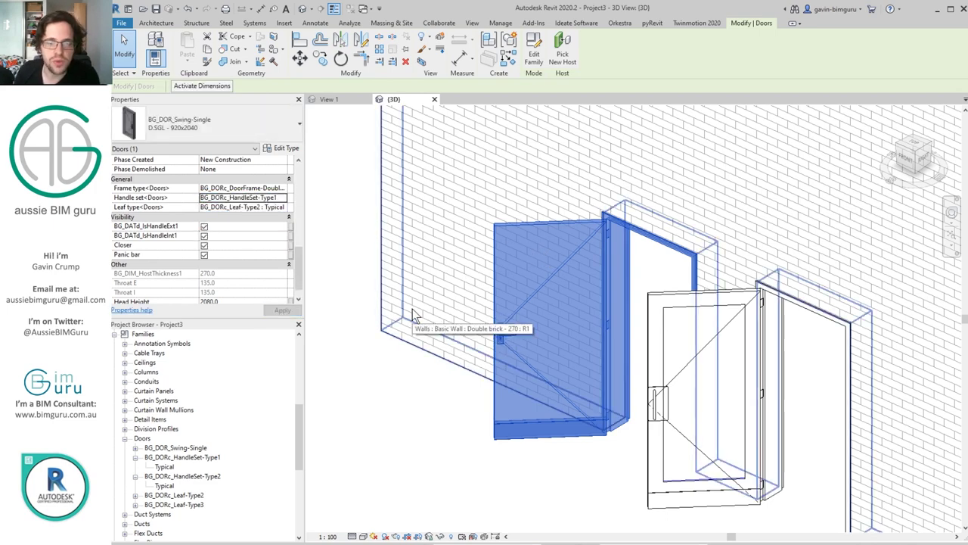
scroll(498, 333, "up", 5)
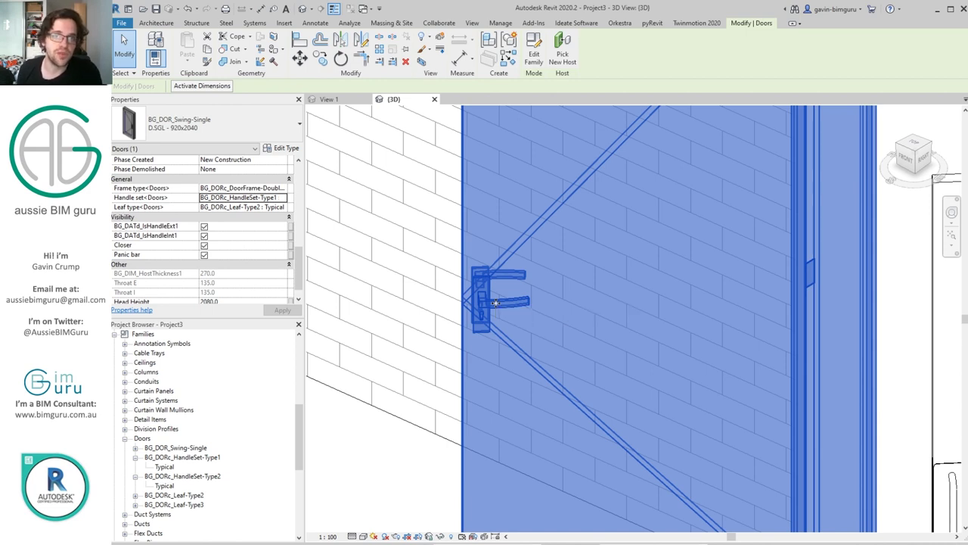
- In the BG_DOR_Swing-Single family, change the Leaf type<Doors> parameter from an instance to a type parameter
left_click(329, 102)
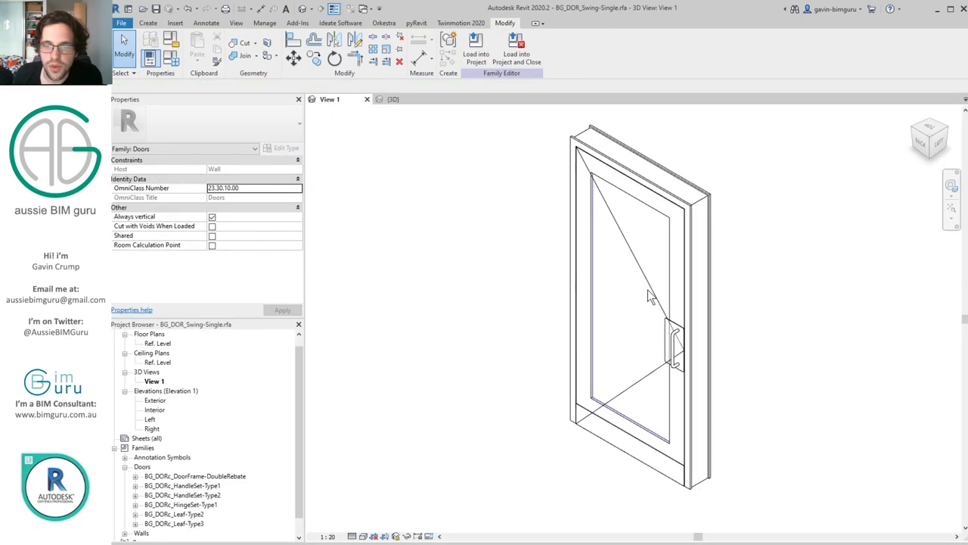
left_click(173, 59)
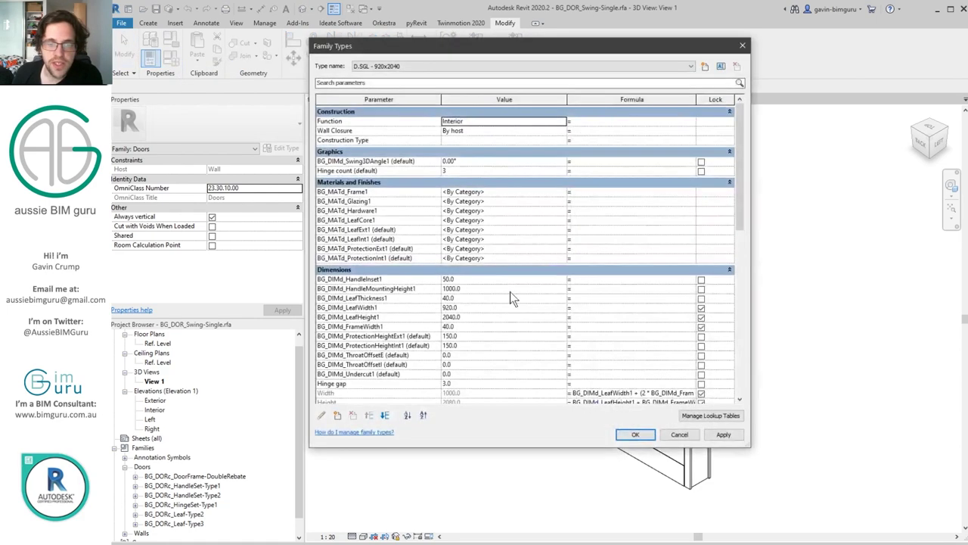
scroll(513, 289, "down", 12)
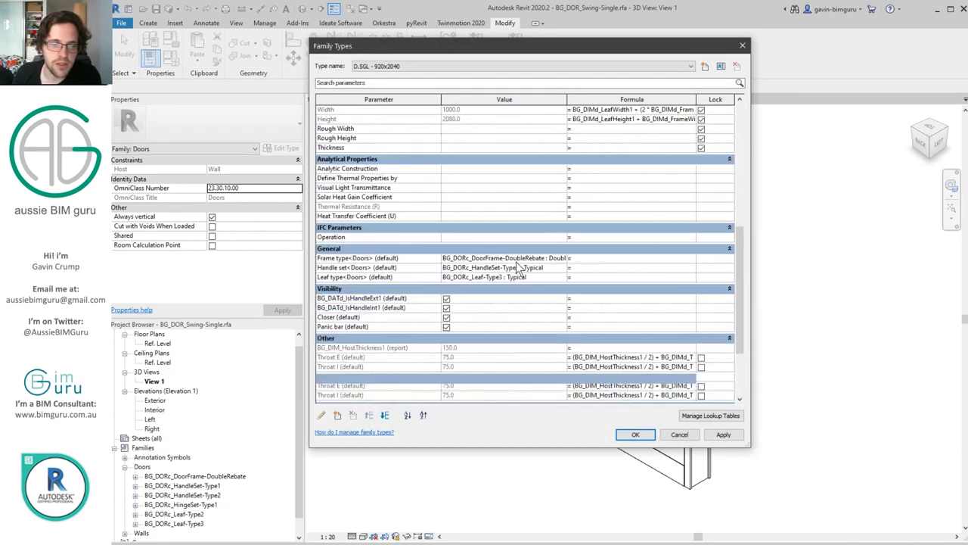
left_click(374, 200)
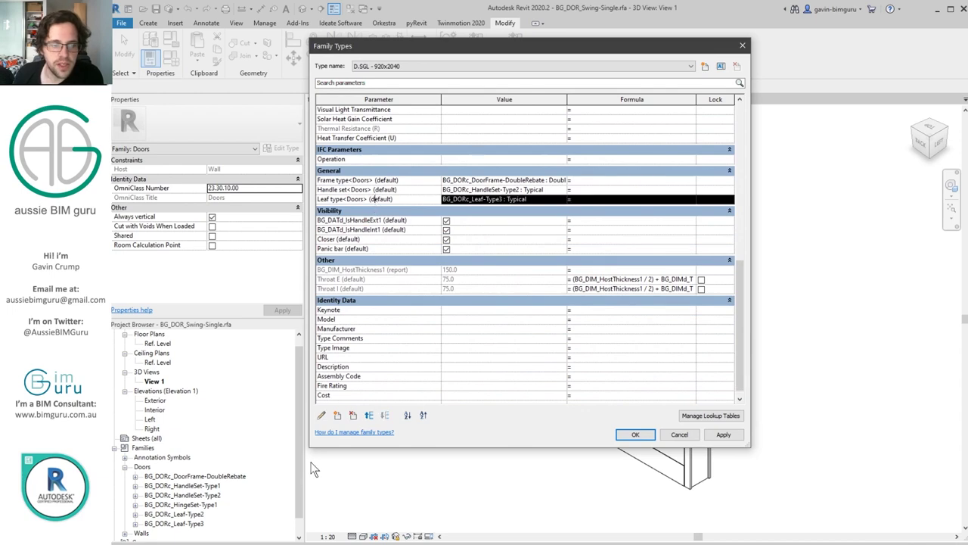
left_click(321, 415)
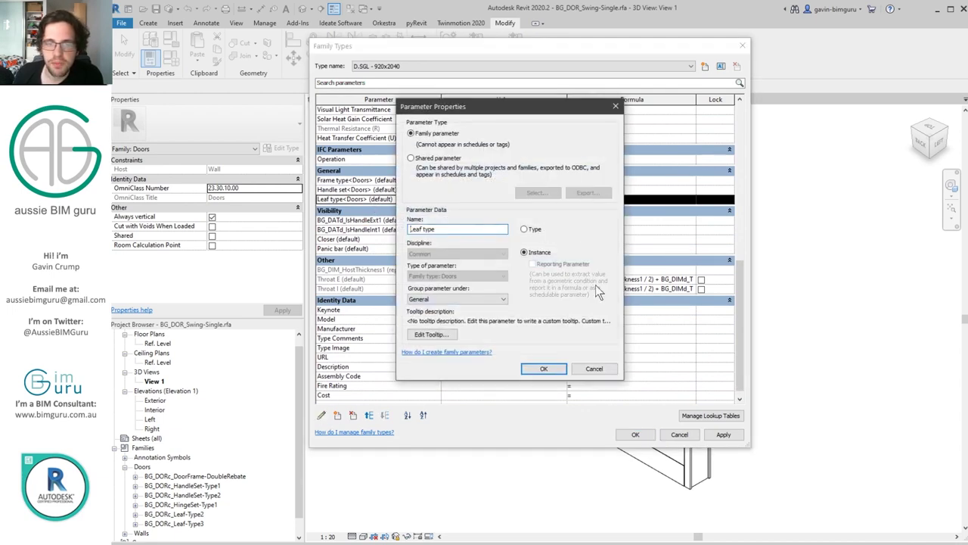
left_click(525, 229)
left_click(542, 369)
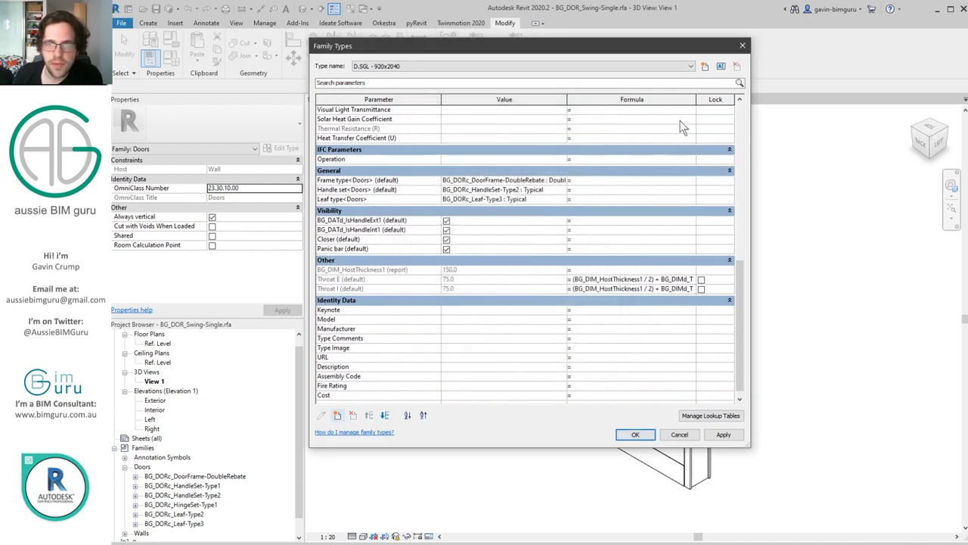
- Rename the family type D.SGL - 920x2040 as Glazed
left_click(721, 67)
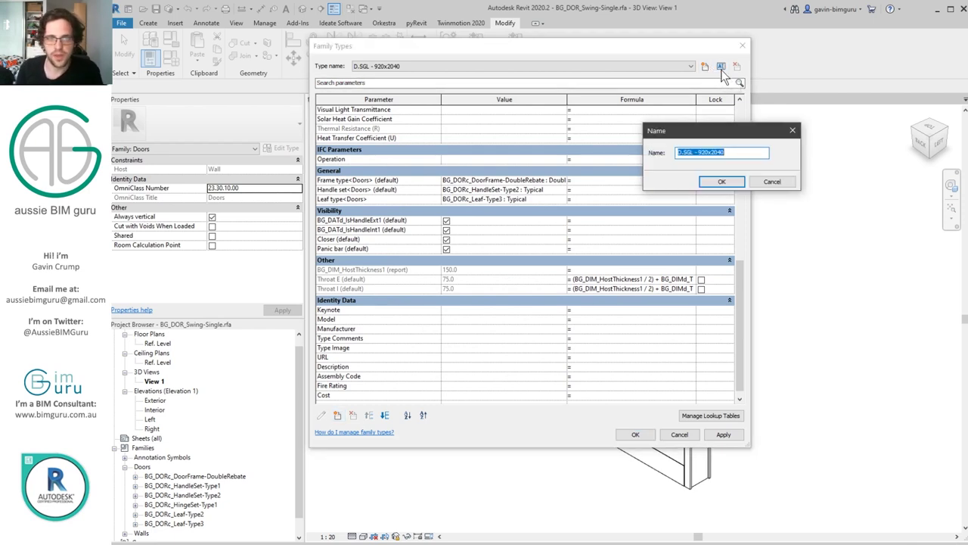
type("Solid")
key("Return")
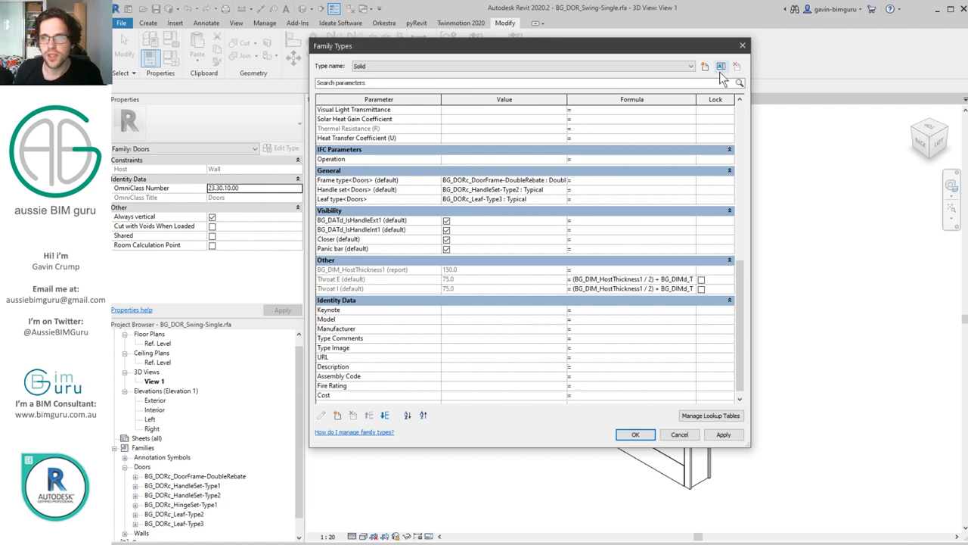
left_click(721, 67)
type("Glazed")
key("Return")
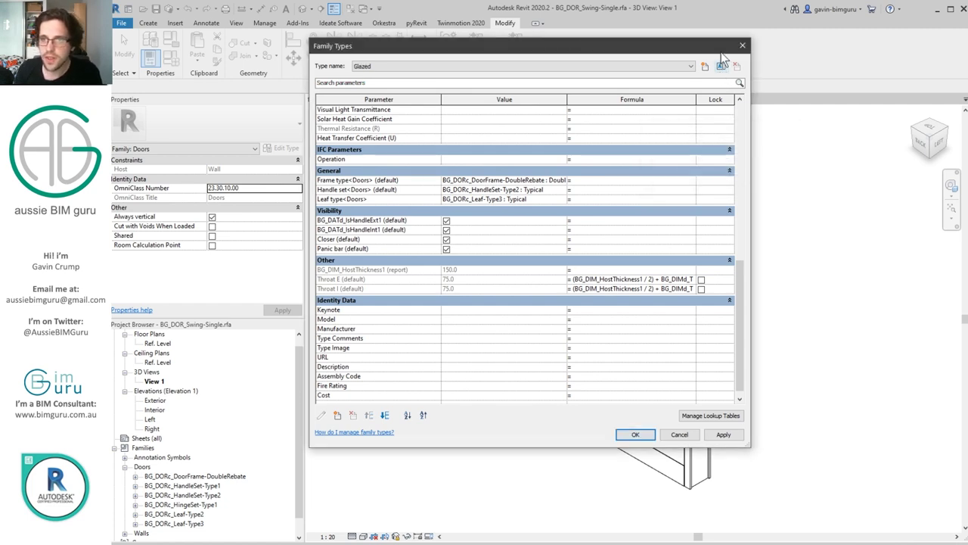
- Create a family type named Solid with its Leaf type<Doors> set to BG_DORc_Leaf-Type2 : Typical, and apply it
left_click(704, 67)
type("Solid")
key("Return")
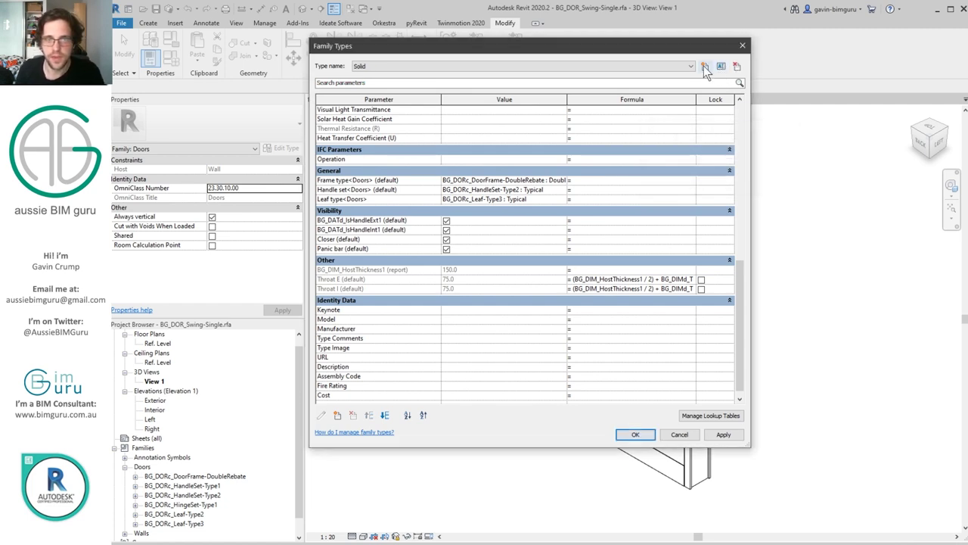
left_click(561, 200)
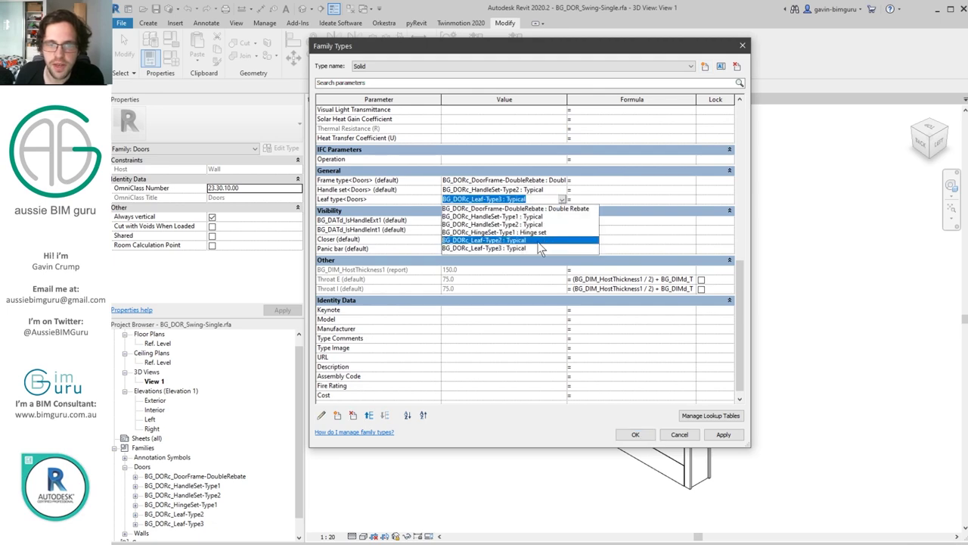
left_click(530, 239)
left_click(367, 199)
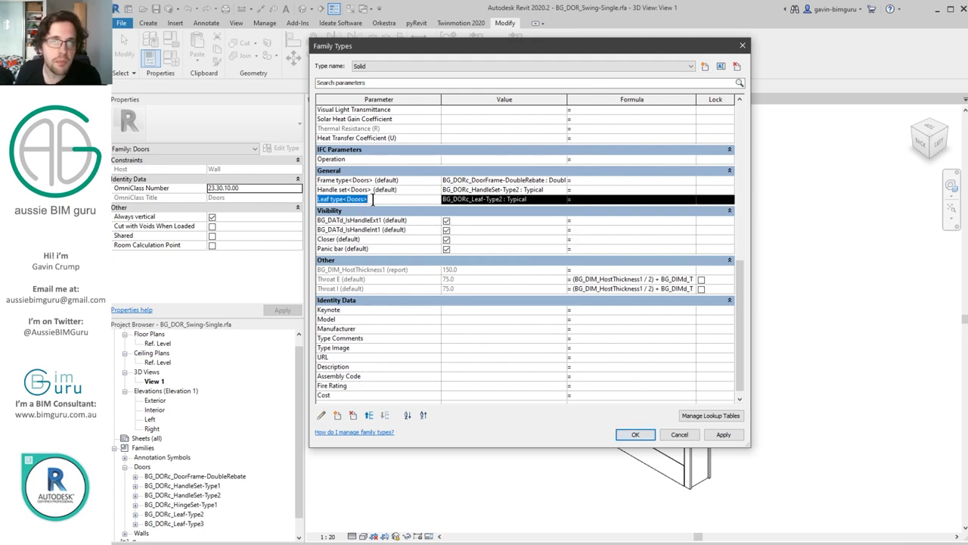
left_click(637, 435)
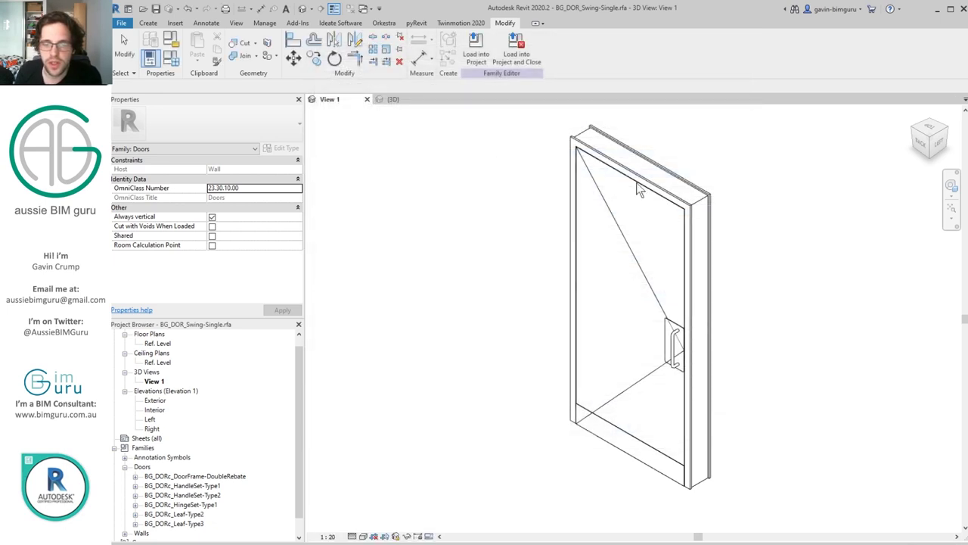
- Switch the door family's current type to Glazed and apply it
key("f")
key("t")
left_click(377, 68)
left_click(370, 82)
left_click(646, 438)
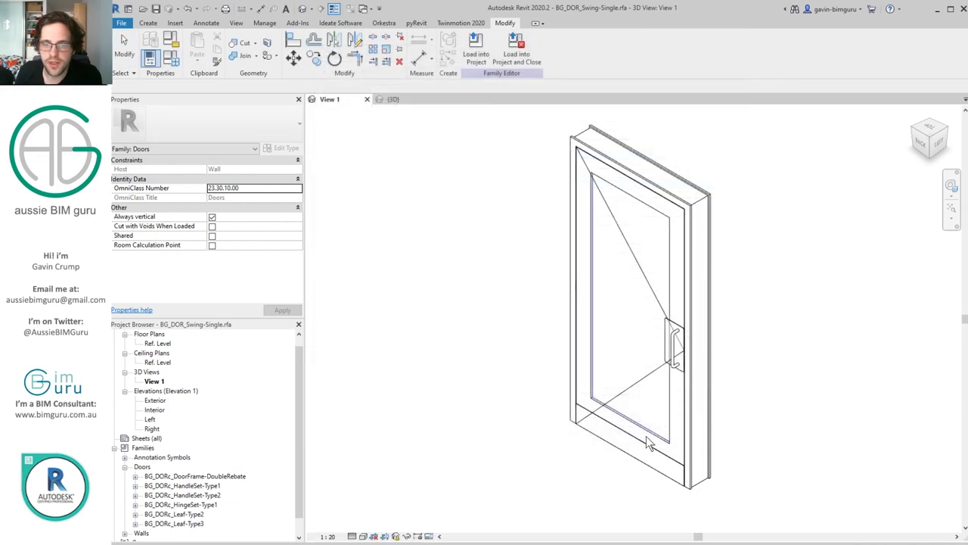
- Export the family types as BG_DOR_Swing-Single.txt into the Doors folder inside the Content folder on the Desktop
left_click(123, 23)
mouse_move(163, 175)
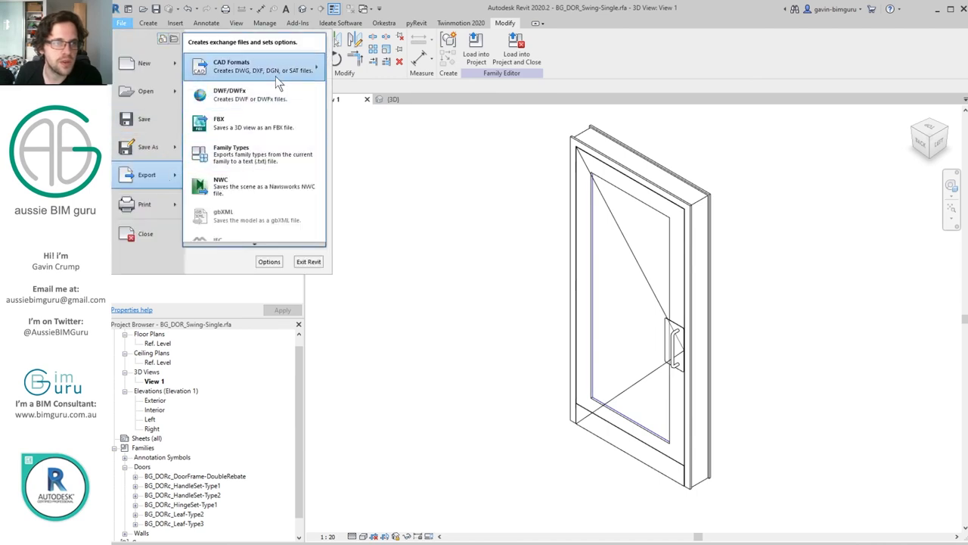
left_click(253, 154)
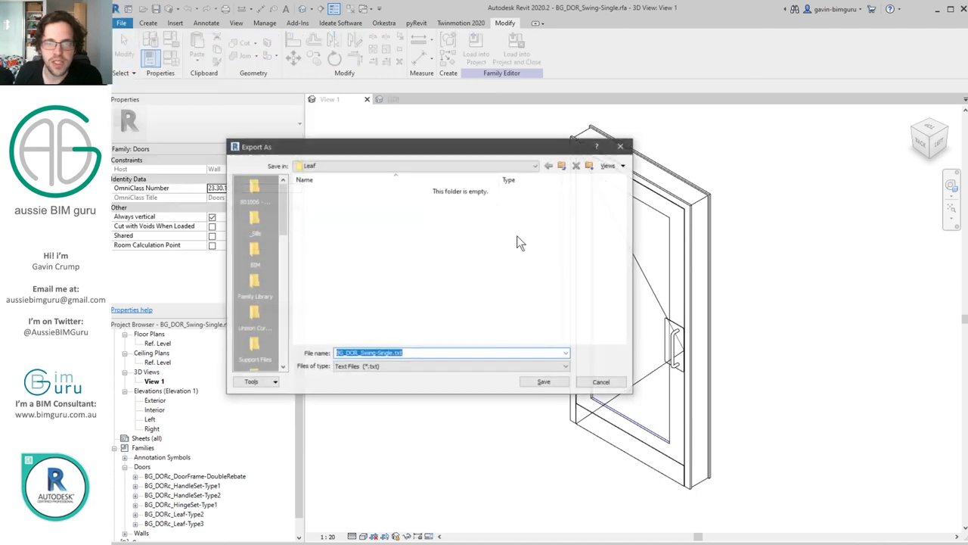
left_click_drag(284, 210, 283, 337)
left_click(255, 284)
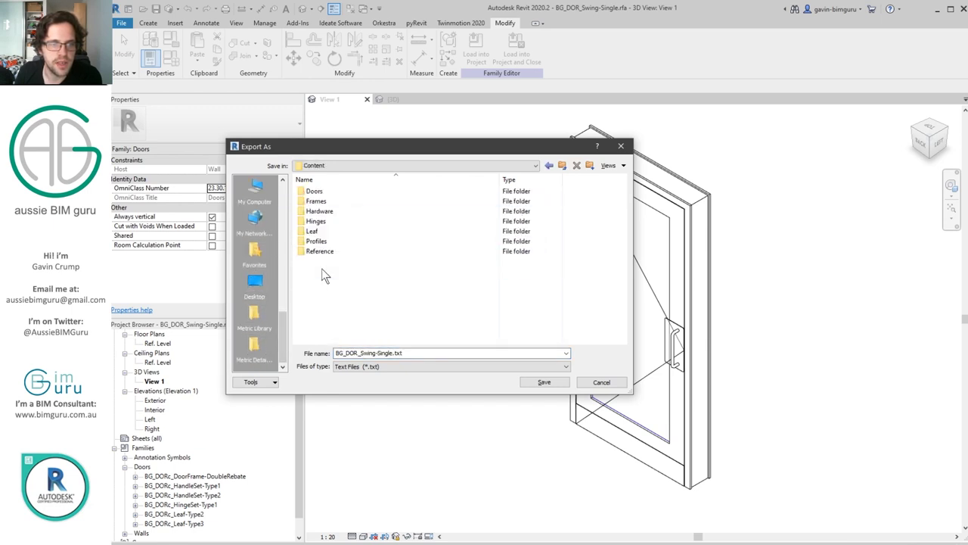
double_click(330, 192)
left_click(552, 383)
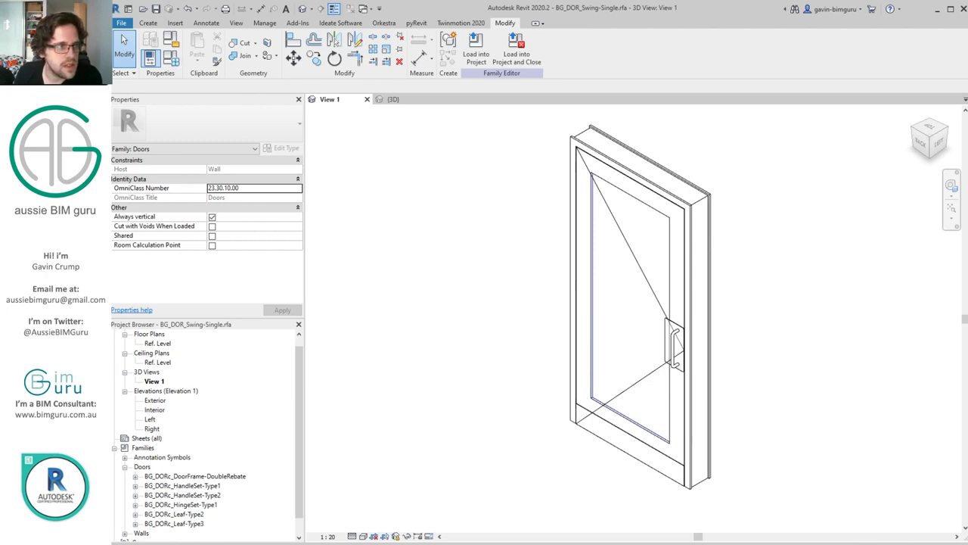
- Switch to the Doors folder in File Explorer, view the exported BG_DOR_Swing-Single.txt in Notepad, and close it
key("alt+Tab")
double_click(542, 170)
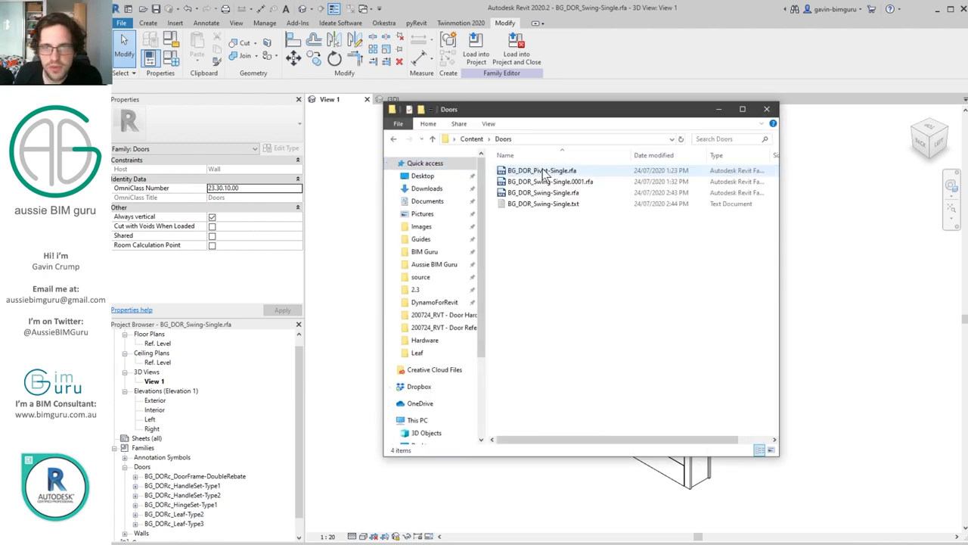
double_click(567, 202)
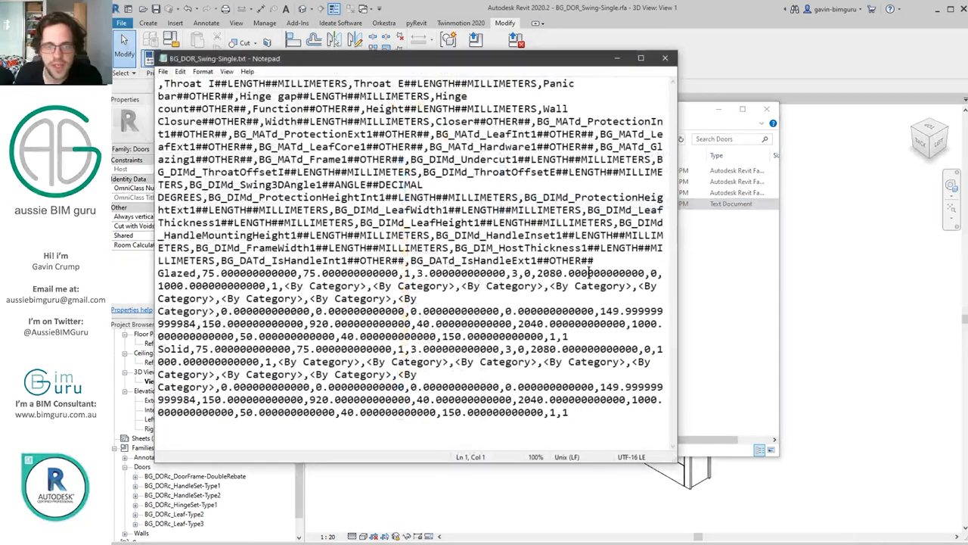
left_click(665, 57)
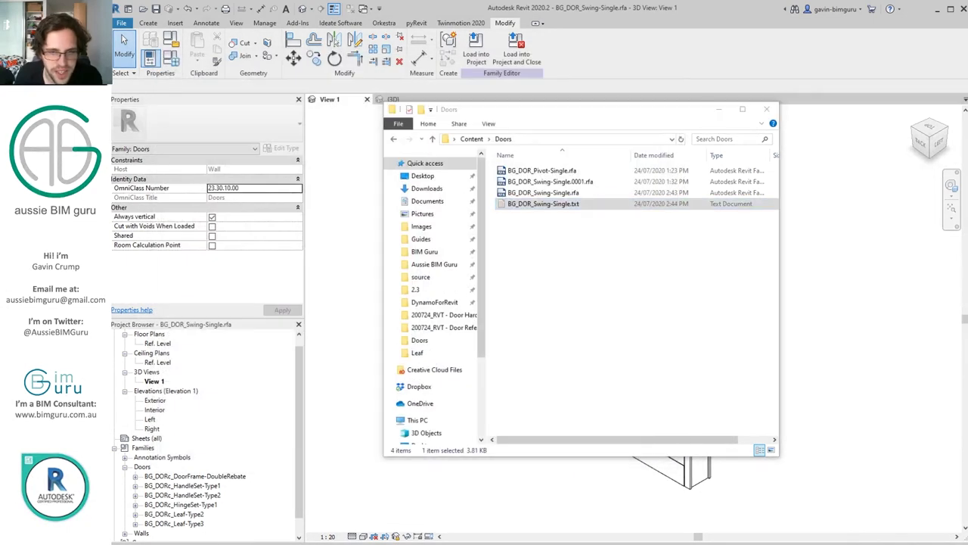
- Open BG_DOR_Swing-Single.txt in Notepad++ and look through the parameter columns in its header row
double_click(609, 203)
left_click_drag(622, 72, 628, 329)
left_click(530, 307)
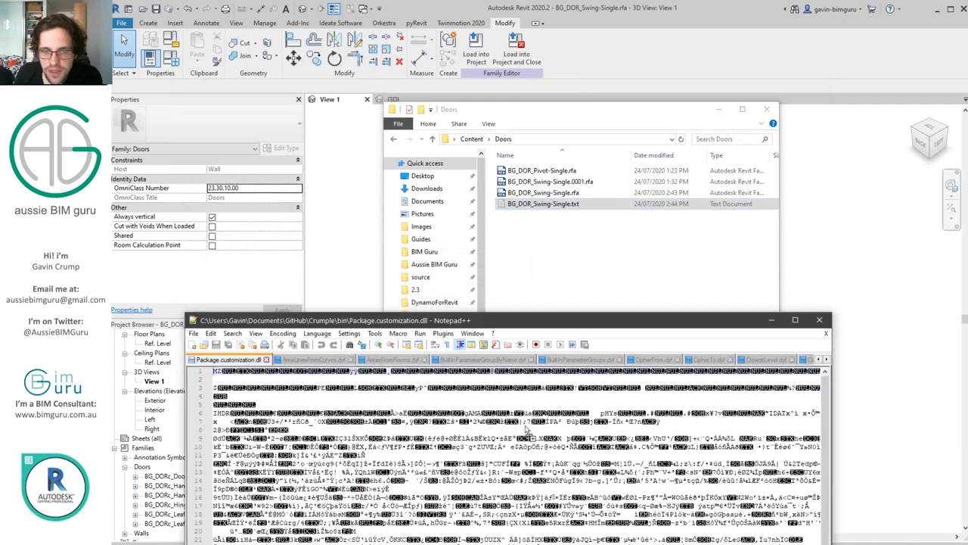
left_click_drag(553, 207, 530, 420)
left_click_drag(530, 329, 509, 78)
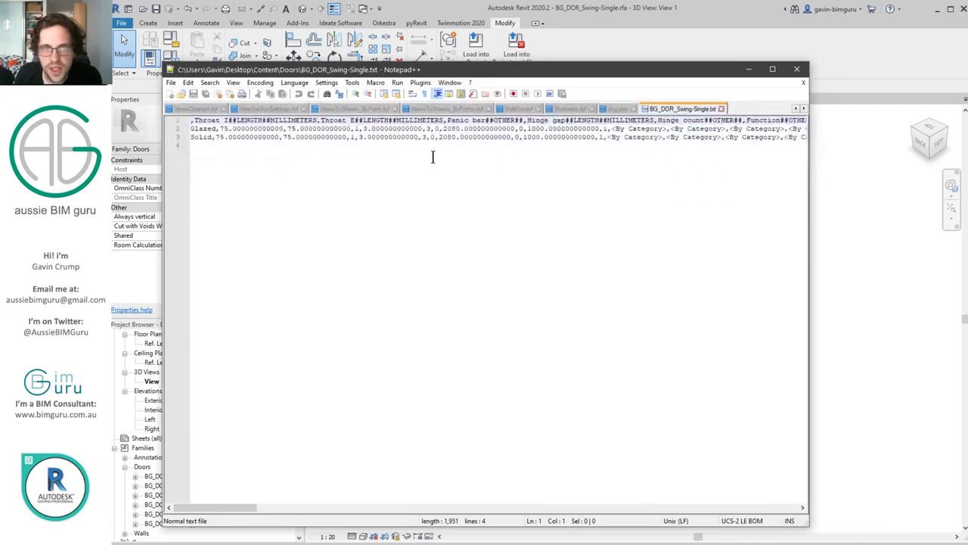
left_click_drag(333, 121, 827, 124)
left_click(717, 128)
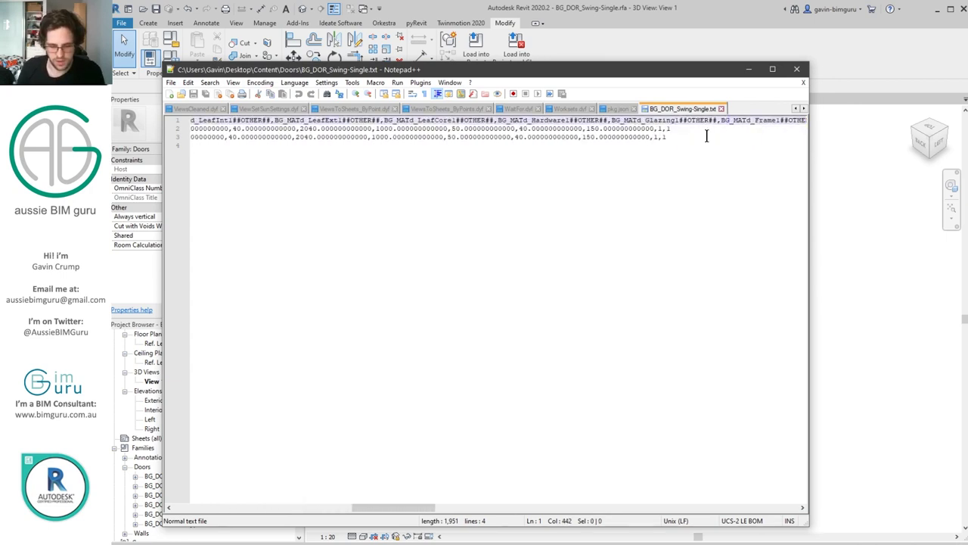
- Search the type catalog text for "leaf type" and "type", close the file, and return to Revit
key("ctrl+f")
type("leaf type")
key("Return")
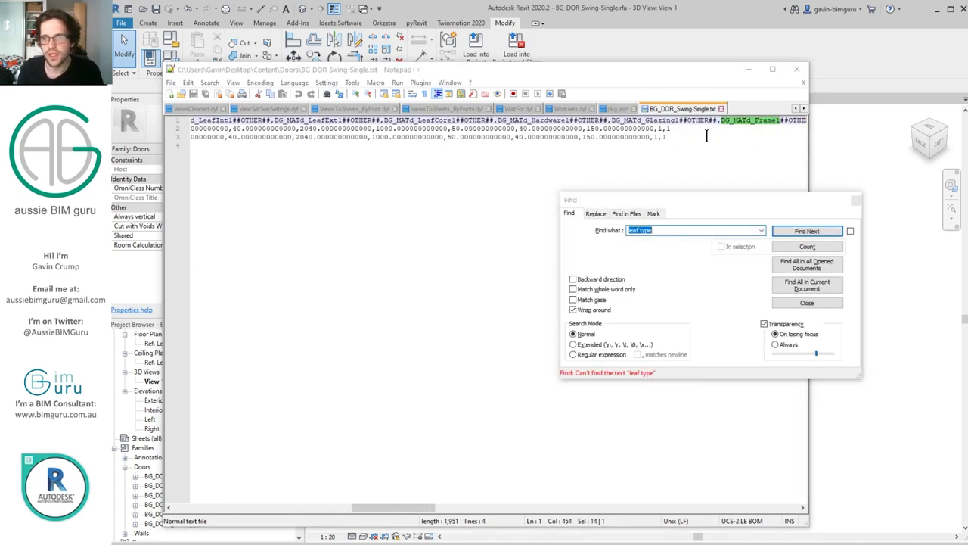
type("type")
key("Return")
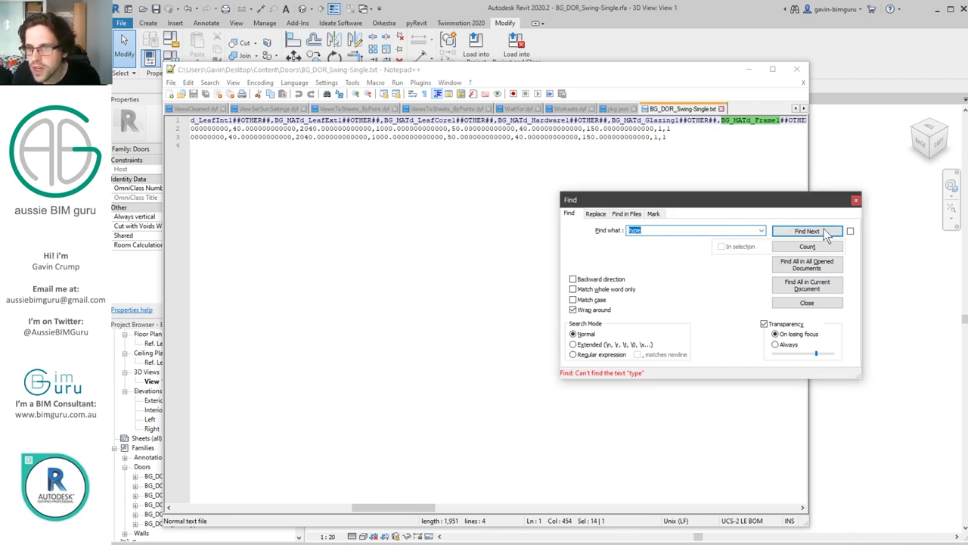
left_click(856, 200)
left_click(746, 145)
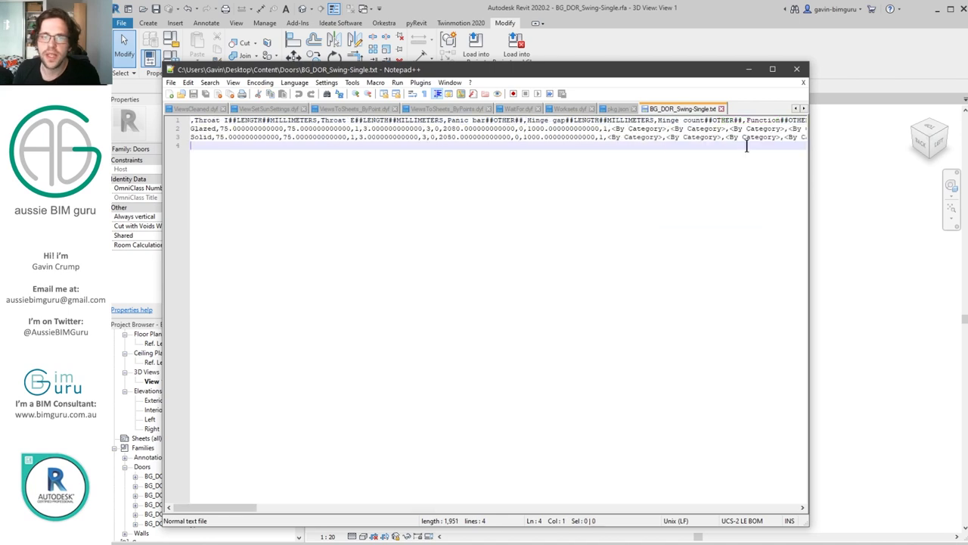
left_click(797, 72)
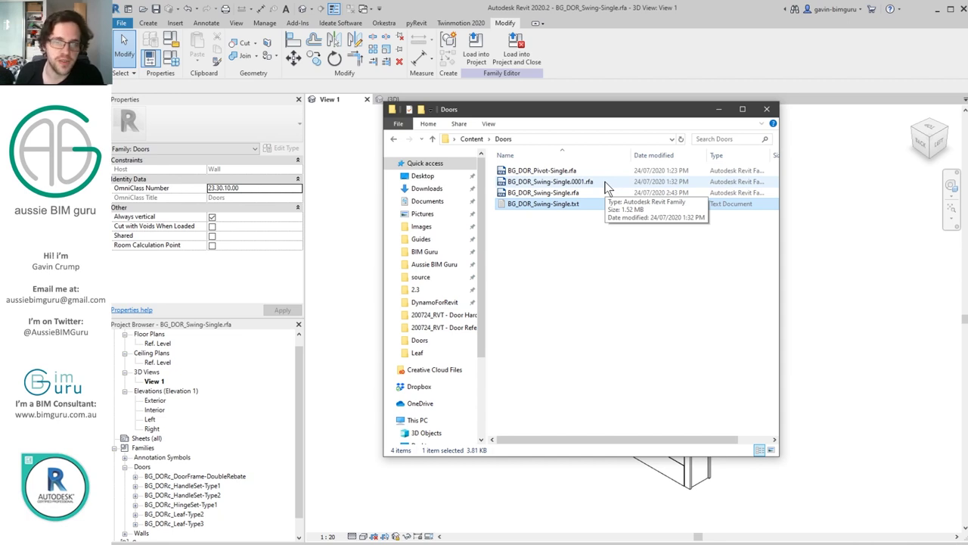
left_click(816, 180)
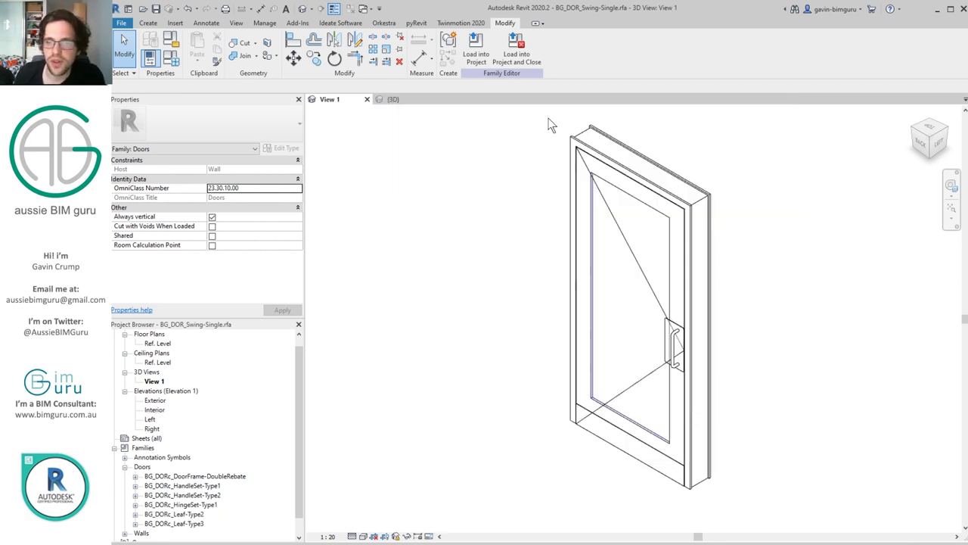
- Load BG_DOR_Swing-Single.rfa from the Content\Doors folder into the project with both its Glazed and Solid catalog types
left_click(401, 100)
scroll(516, 280, "down", 6)
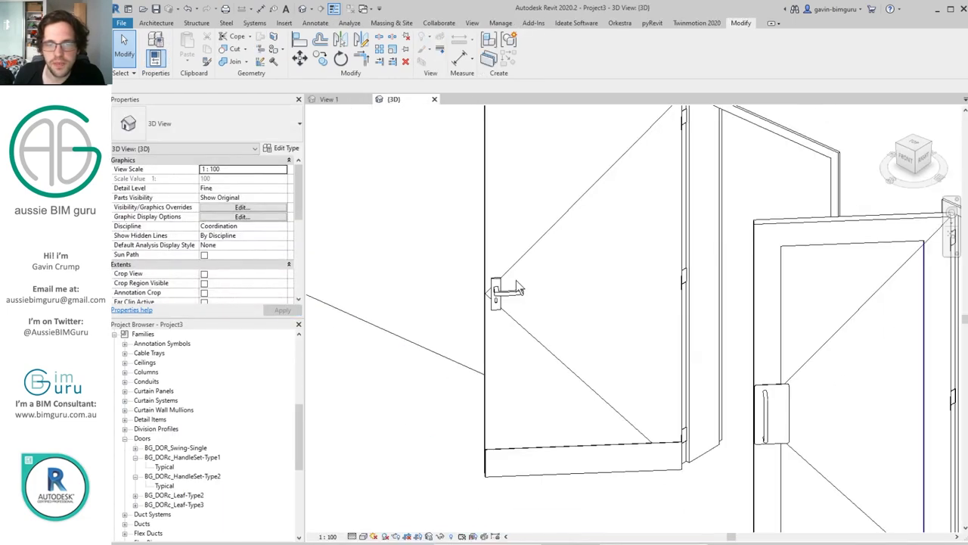
left_click(284, 22)
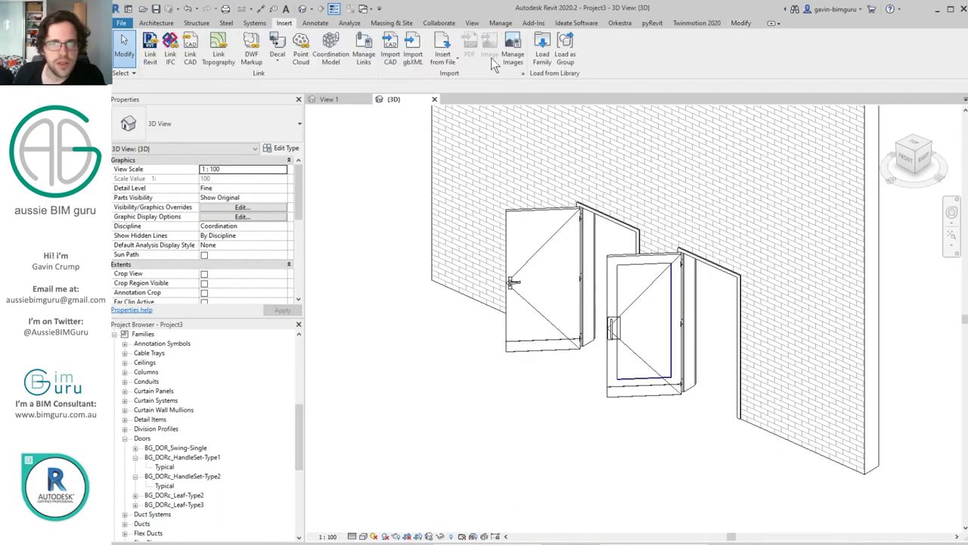
left_click(542, 47)
left_click_drag(242, 163, 224, 306)
left_click(224, 306)
double_click(298, 219)
double_click(292, 141)
left_click(319, 159)
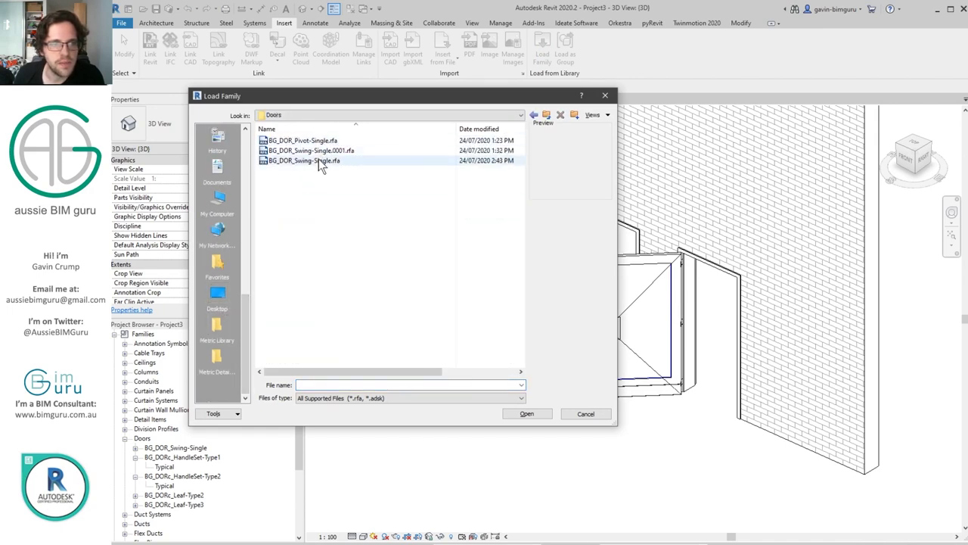
left_click(526, 413)
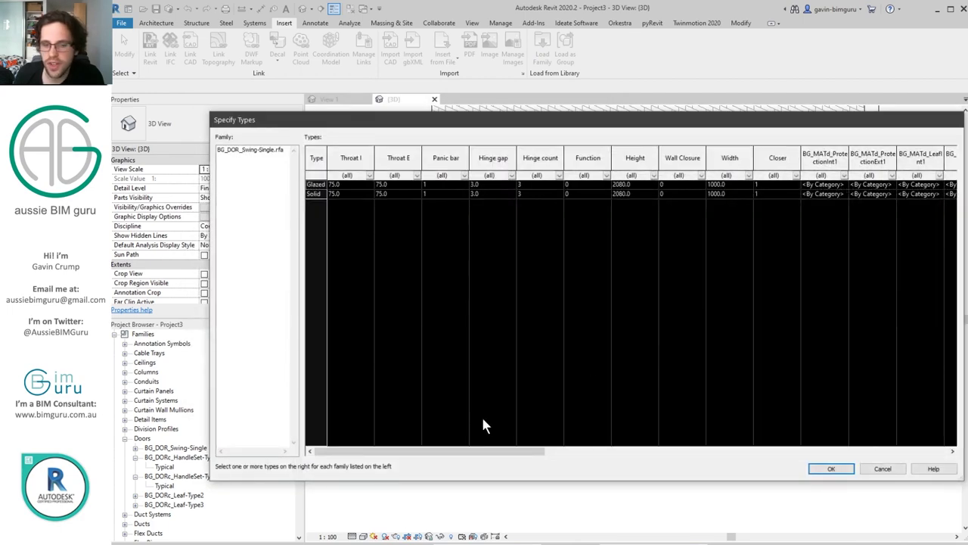
mouse_move(449, 449)
left_mouse_down()
mouse_move(664, 489)
mouse_move(896, 494)
mouse_move(660, 453)
mouse_move(443, 448)
left_mouse_up()
left_click(832, 469)
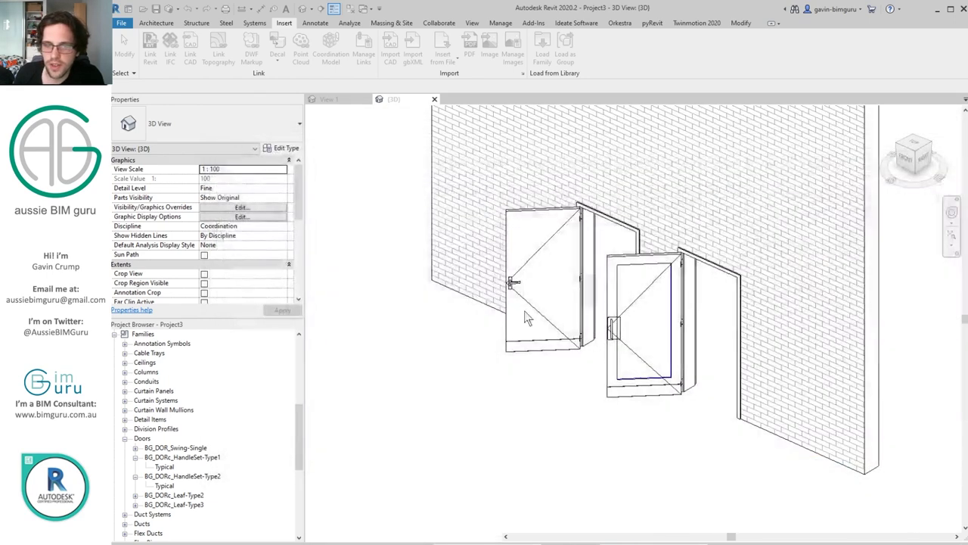
- Change the door with the lever handle to the Glazed type of BG_DOR_Swing-Single
left_click(525, 214)
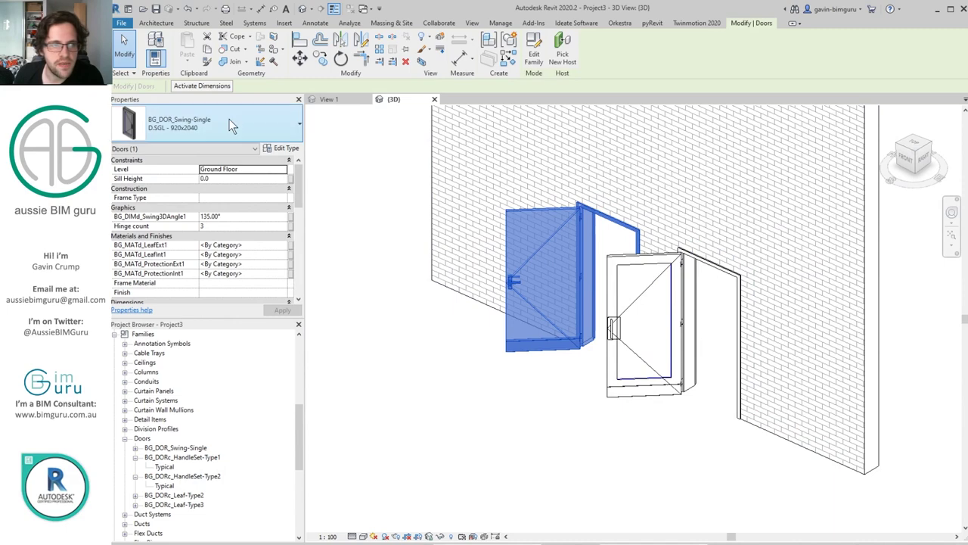
left_click(219, 123)
left_click(354, 258)
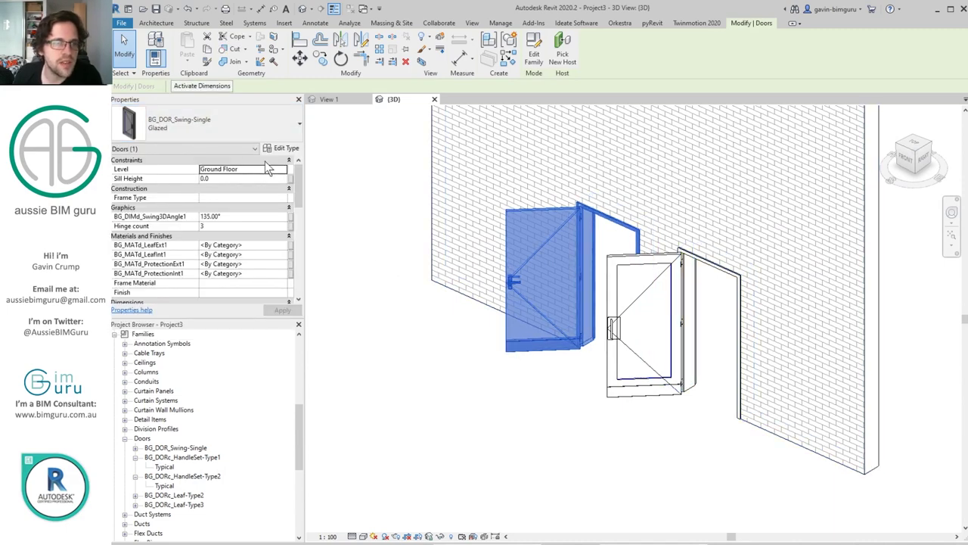
- Look through the type properties of the Glazed door type for a leaf type parameter and close them
left_click(286, 147)
scroll(721, 298, "down", 1)
scroll(721, 298, "down", 3)
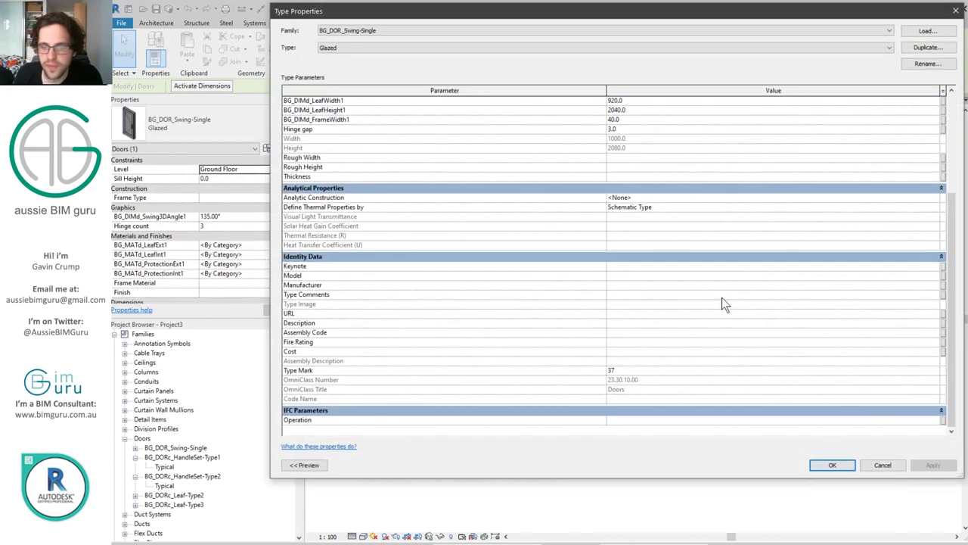
left_click(687, 416)
scroll(697, 403, "up", 5)
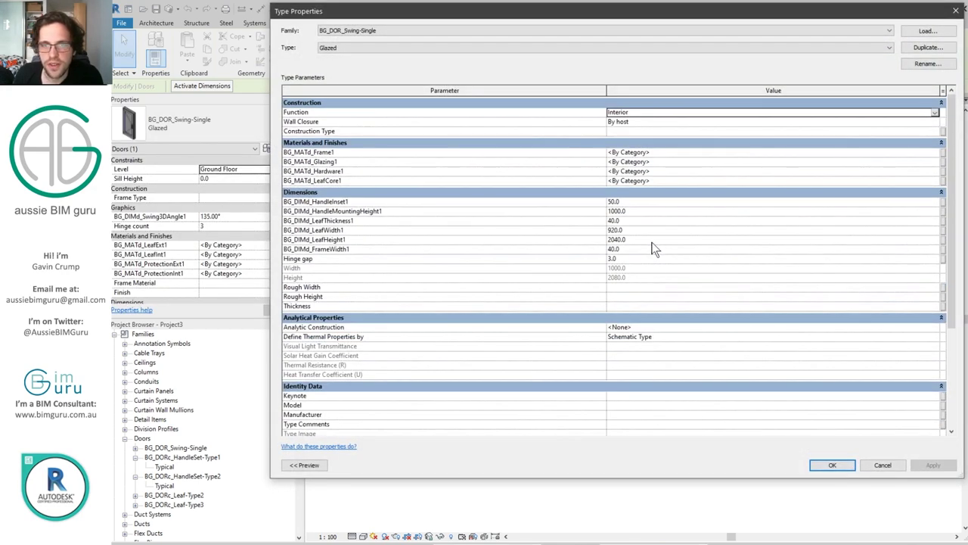
scroll(341, 249, "down", 4)
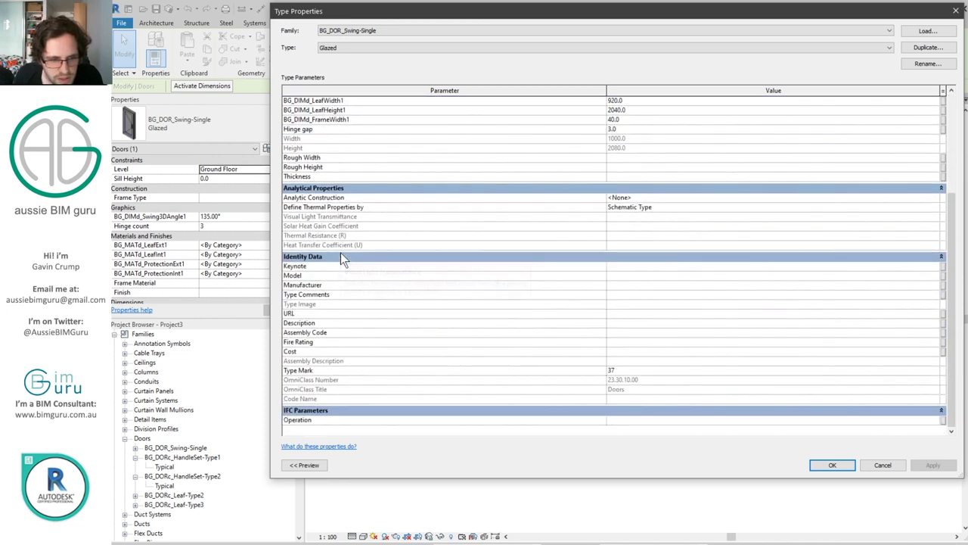
left_click(833, 465)
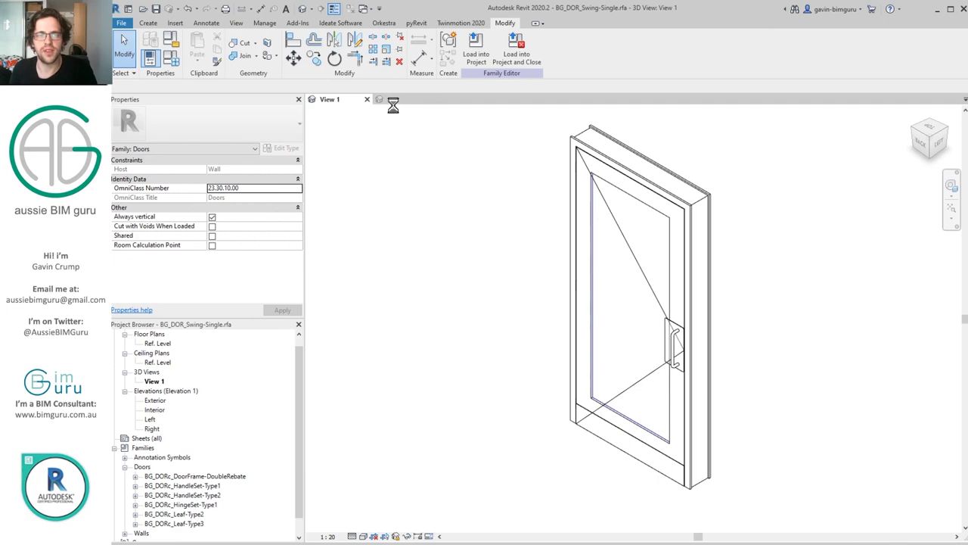
- Reload BG_DOR_Swing-Single.rfa into the project with its Glazed and Solid catalog types, overwriting the version already loaded
left_click(395, 99)
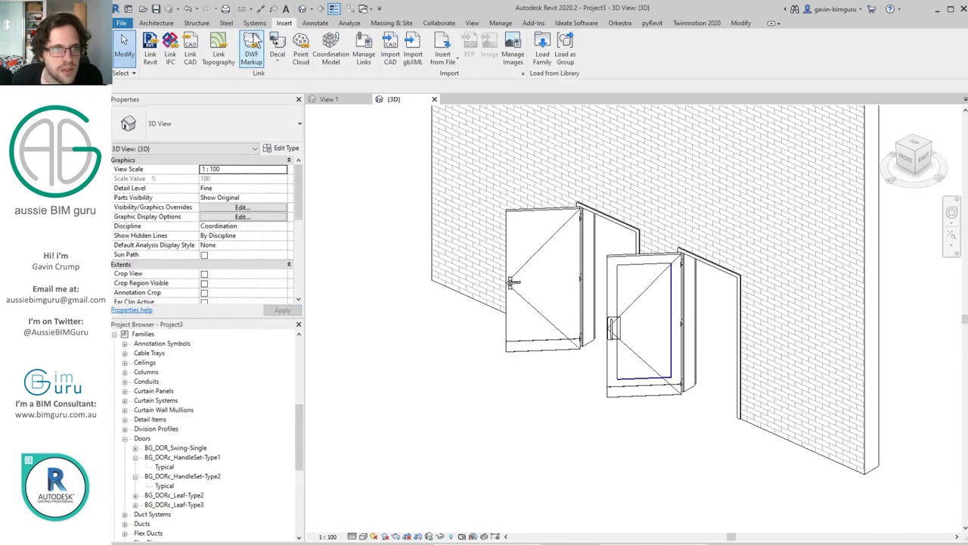
left_click(543, 60)
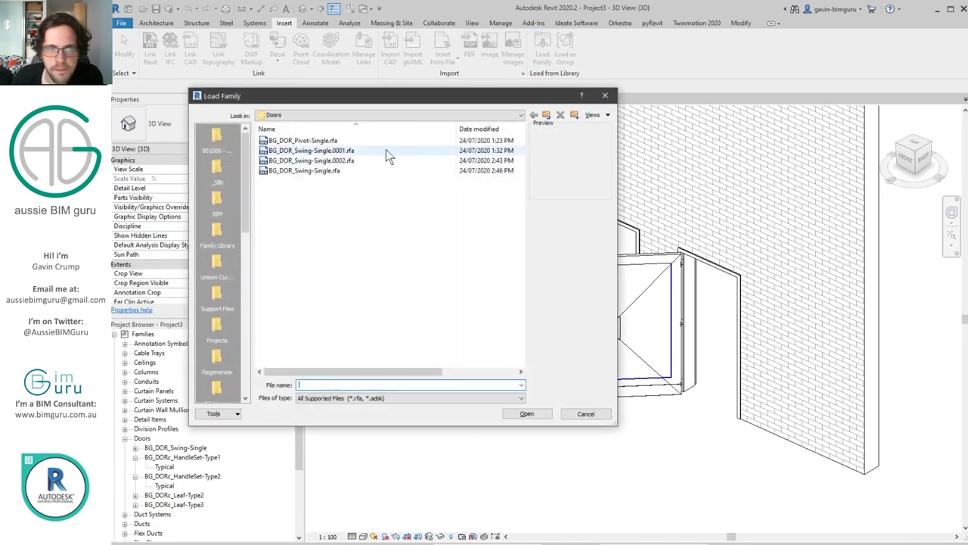
left_click(332, 164)
left_click(330, 170)
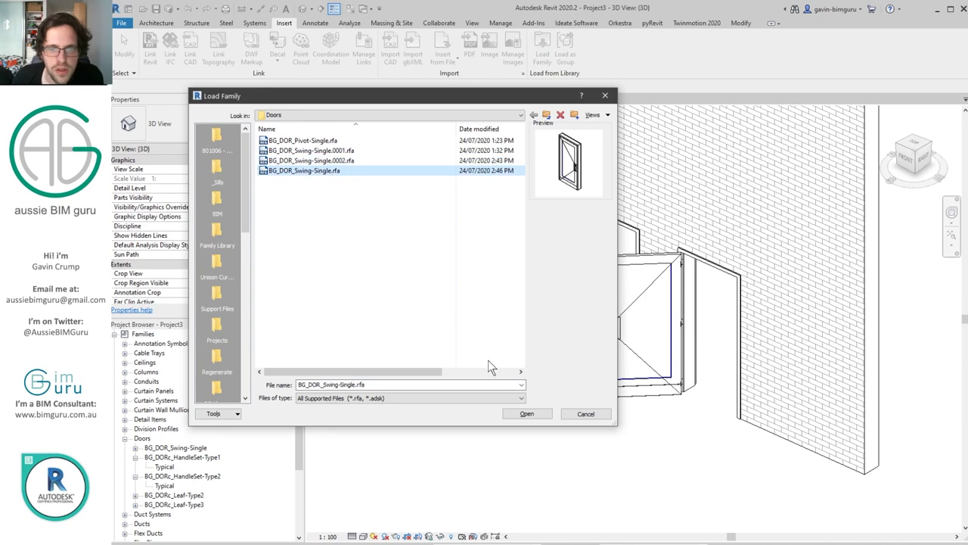
left_click(526, 413)
left_click_drag(330, 189, 348, 224)
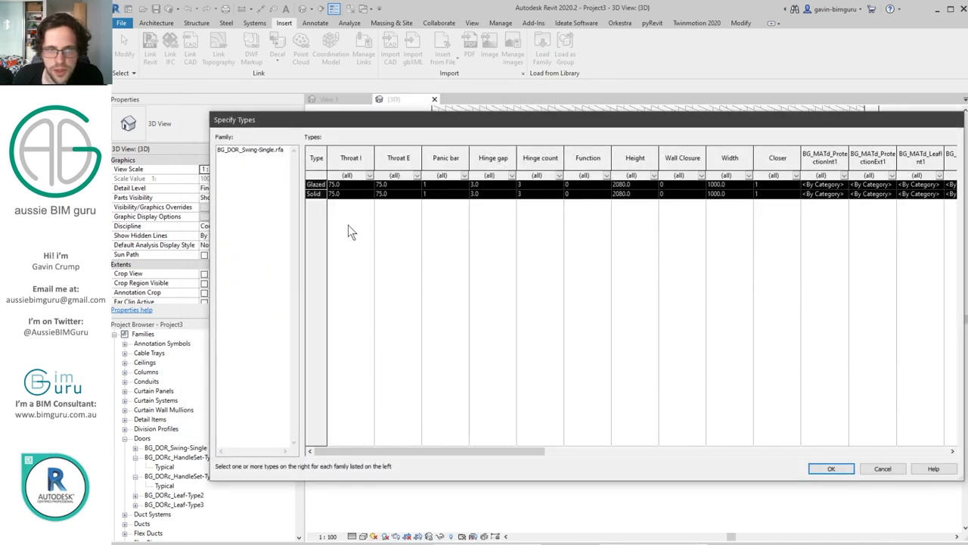
left_click(838, 468)
left_click(511, 277)
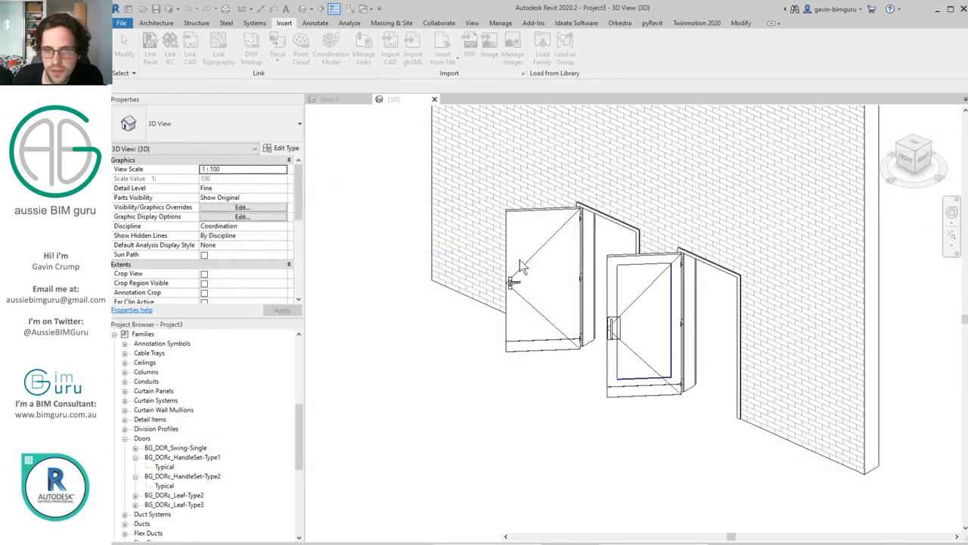
left_click(512, 281)
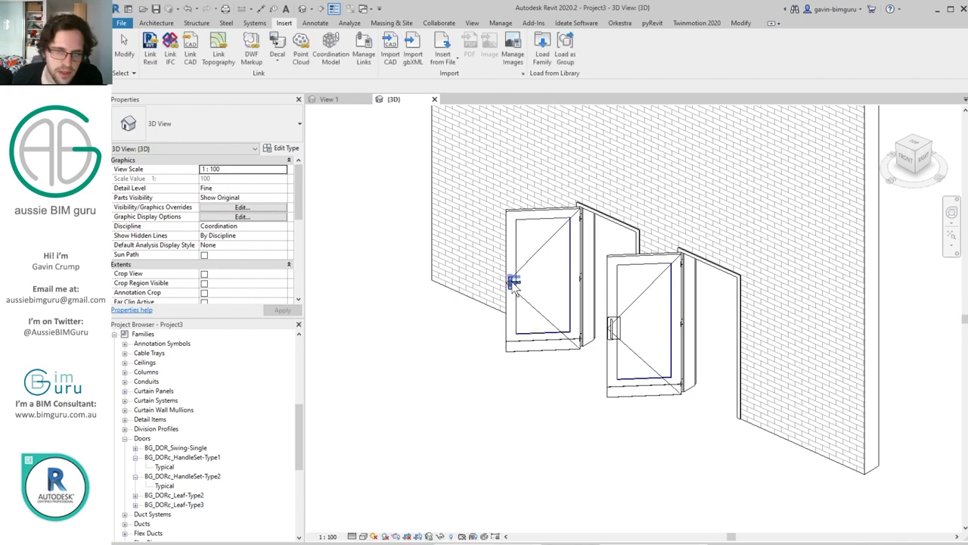
- Change the door with the lever handle to the Solid type of BG_DOR_Swing-Single
left_click(349, 206)
left_click(541, 288)
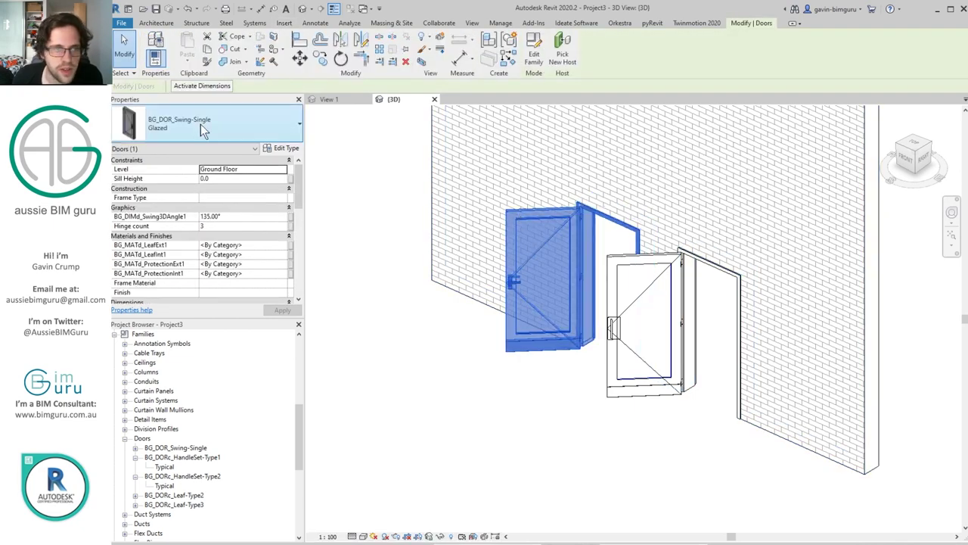
left_click(202, 124)
left_click(157, 207)
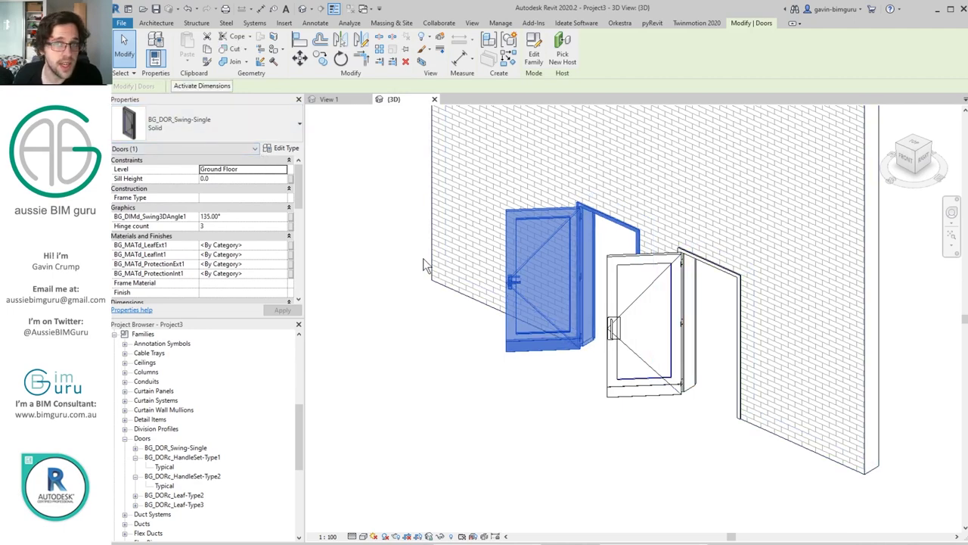
- Set the Solid type's Leaf type<Doors> parameter to BG_DORc_Leaf-Type2 : Typical and apply the change
left_click(286, 154)
scroll(696, 309, "down", 10)
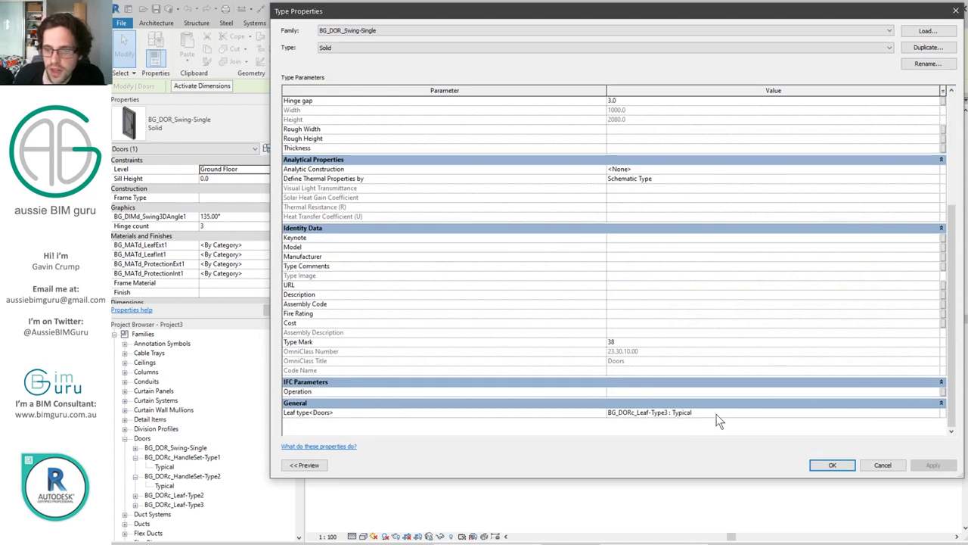
left_click(663, 413)
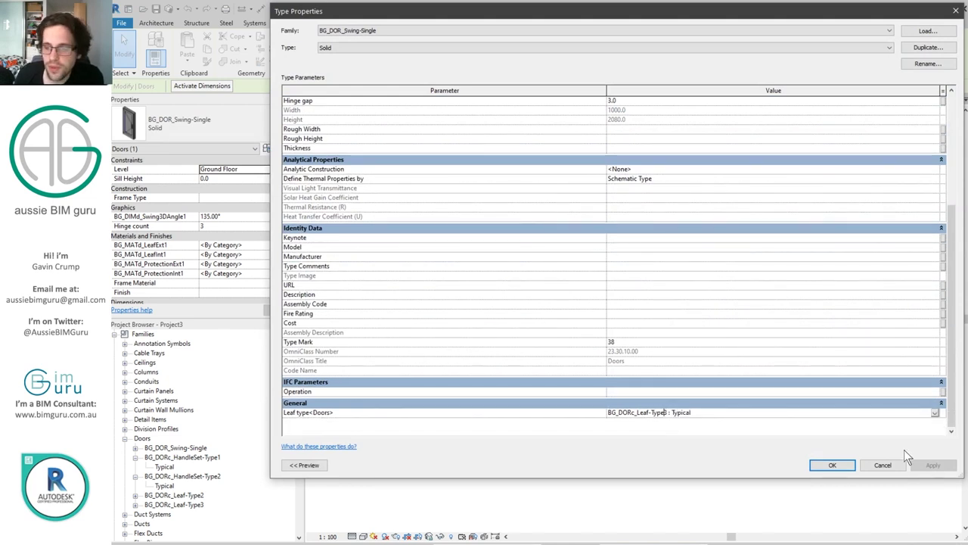
left_click(935, 414)
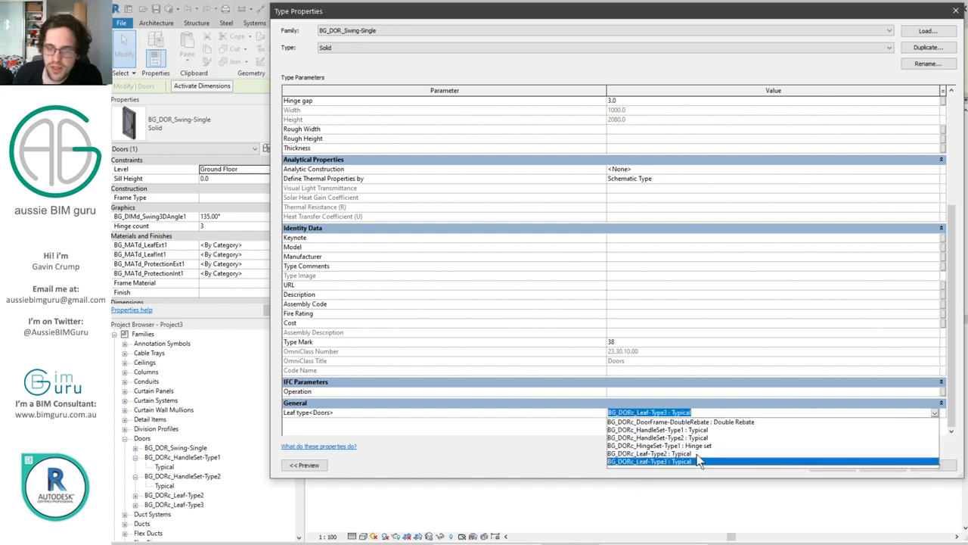
left_click(825, 453)
left_click(832, 465)
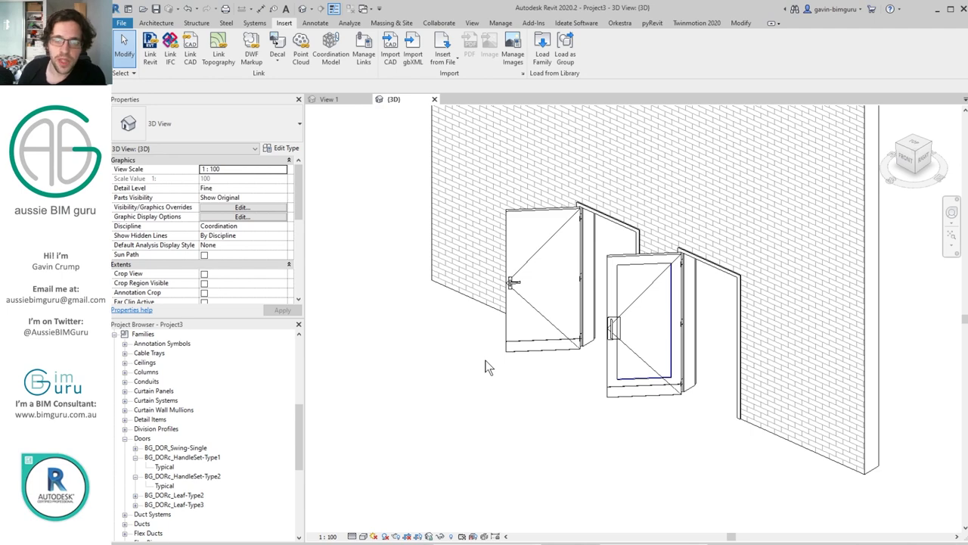
- Inspect the leaf and handle of both doors up close in the 3D view and clear the selection
left_click(511, 280)
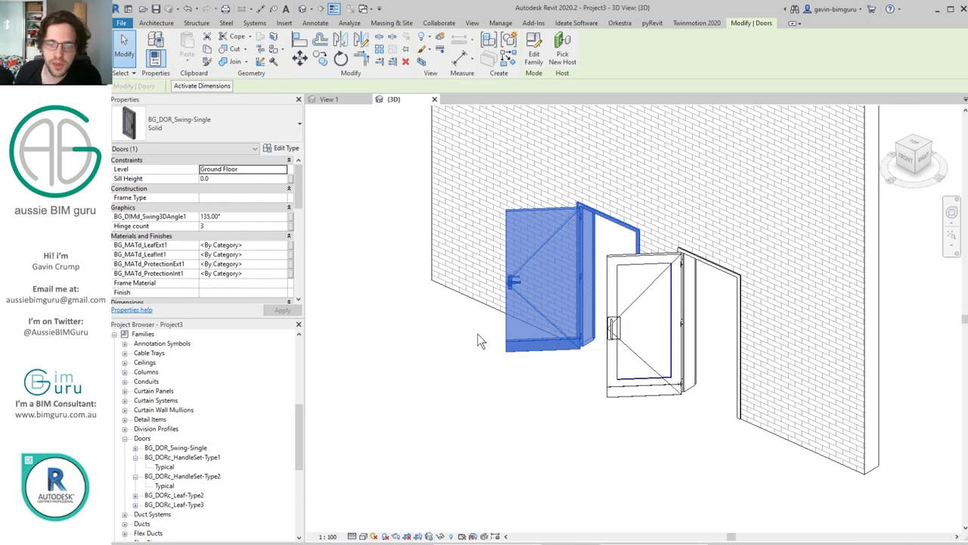
scroll(557, 341, "up", 6)
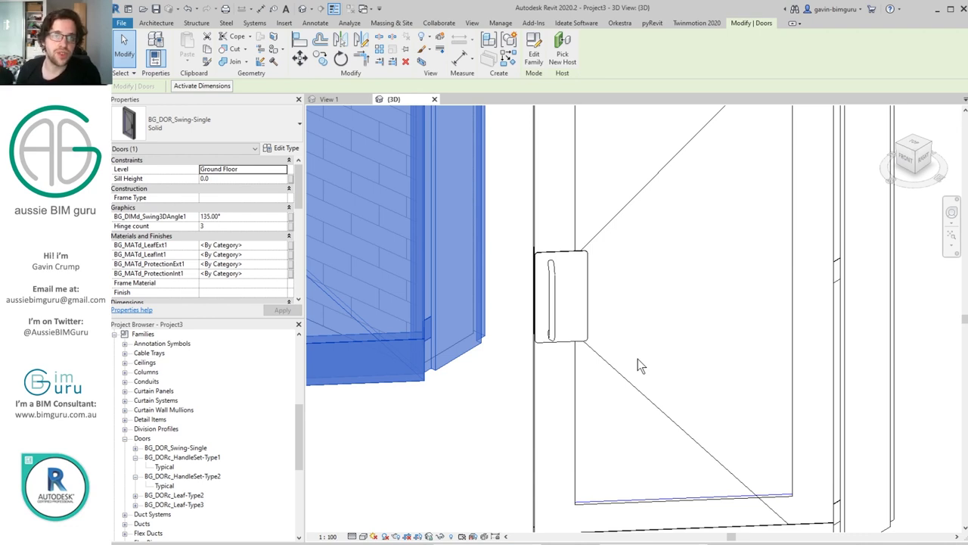
scroll(645, 294, "down", 5)
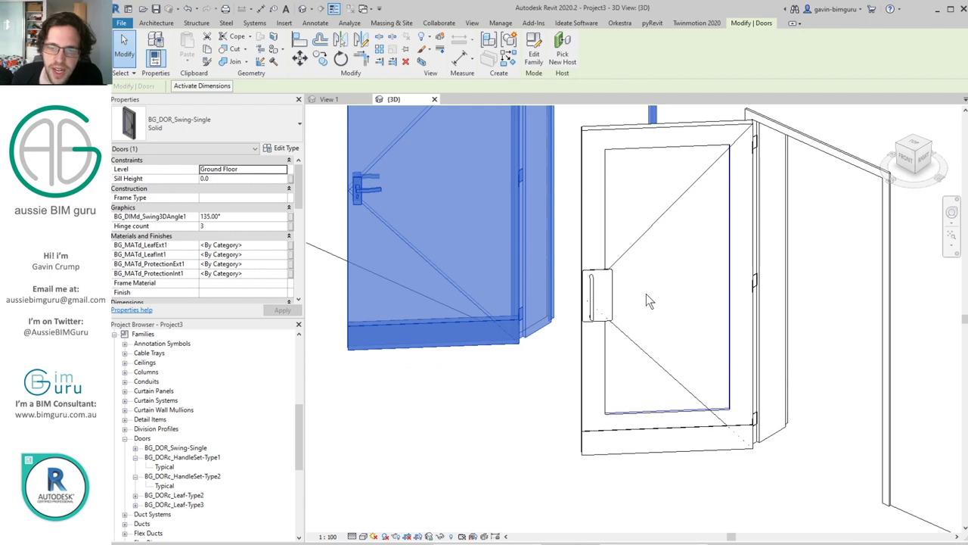
left_click(515, 400)
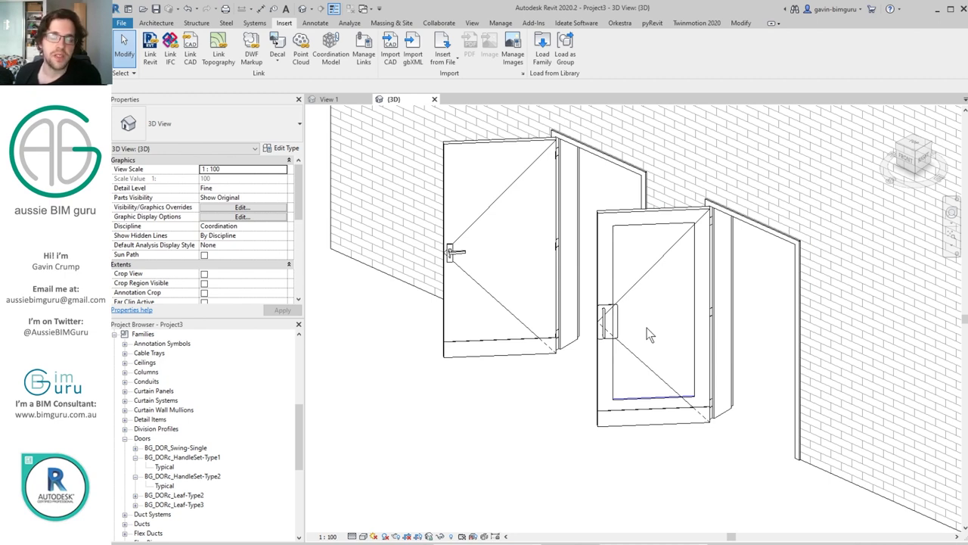
- Open the Ground Floor plan and examine how the two door swings and handles are drawn in the wall
left_click(303, 391)
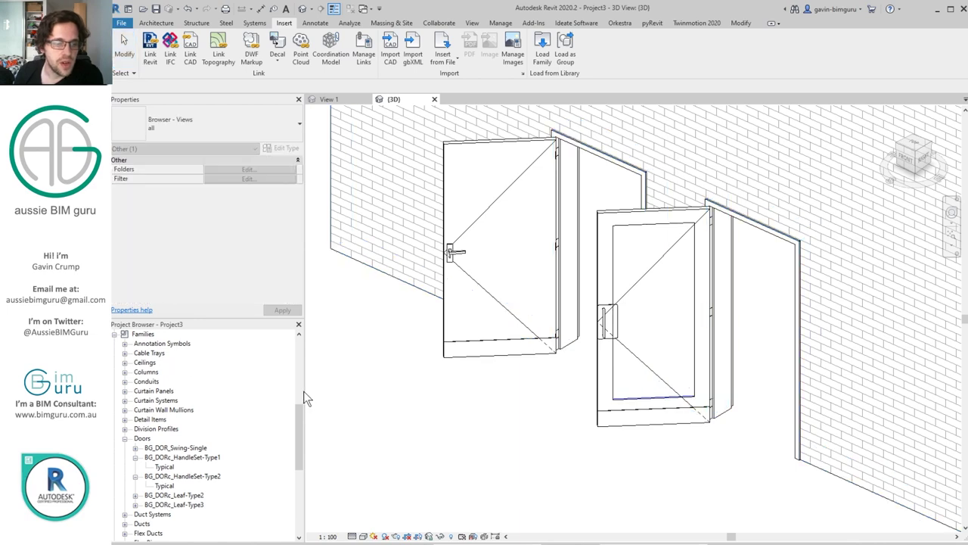
scroll(304, 391, "up", 6)
double_click(163, 353)
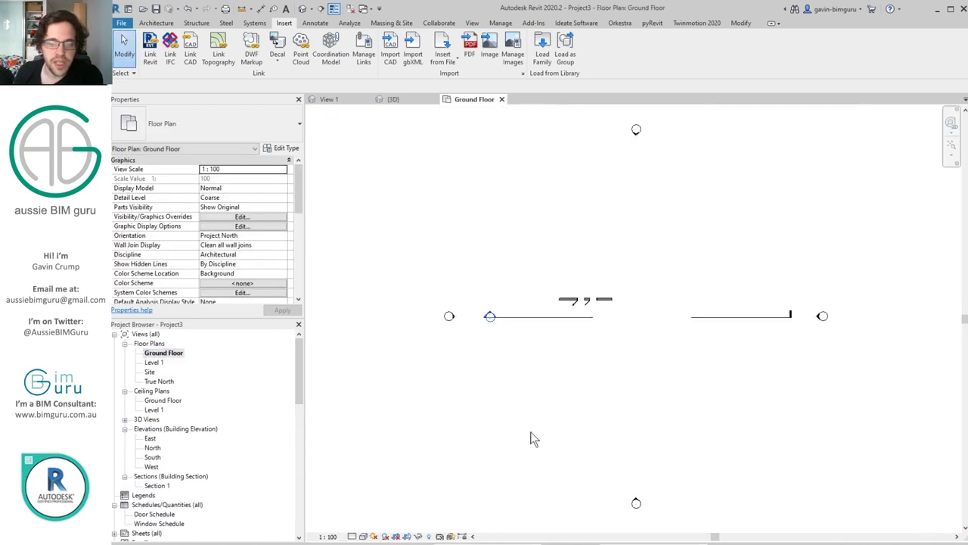
scroll(570, 328, "up", 5)
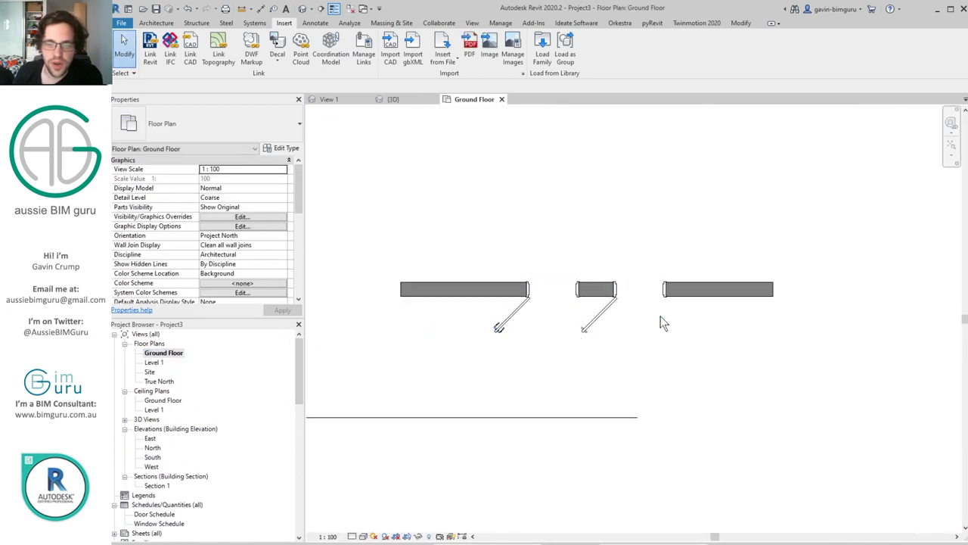
scroll(585, 329, "up", 2)
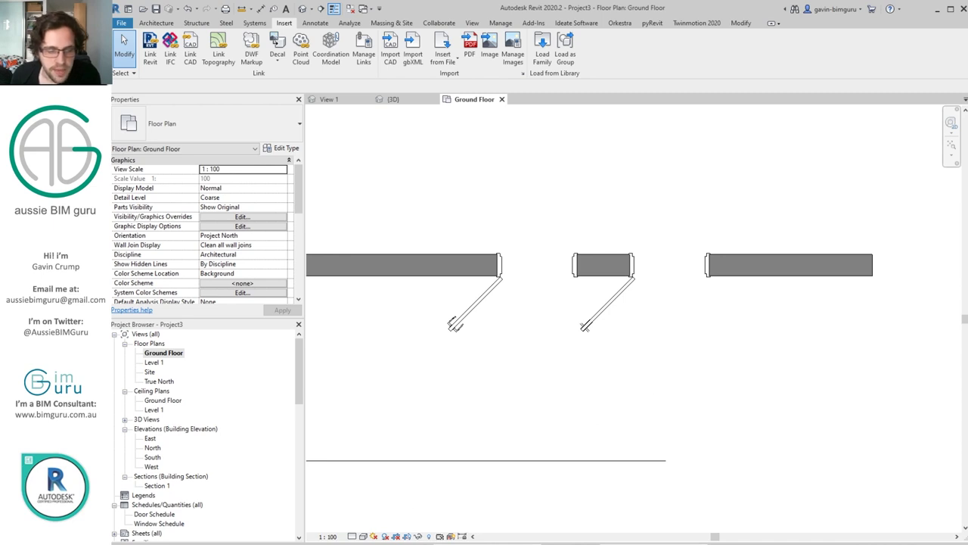
- Switch to the presentation in Adobe Acrobat and go through the GitHub slide to the closing Part 6 slide
key("alt+Tab")
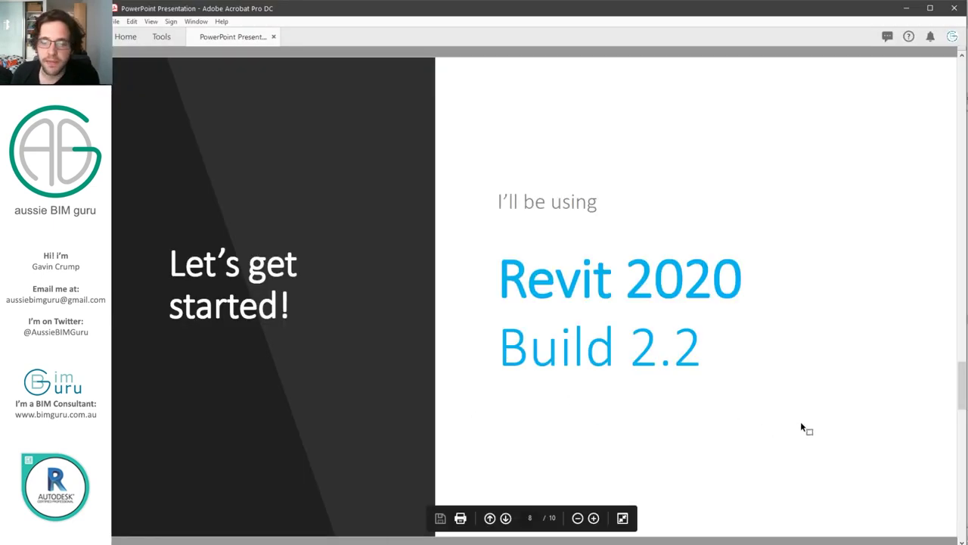
scroll(801, 423, "down", 1)
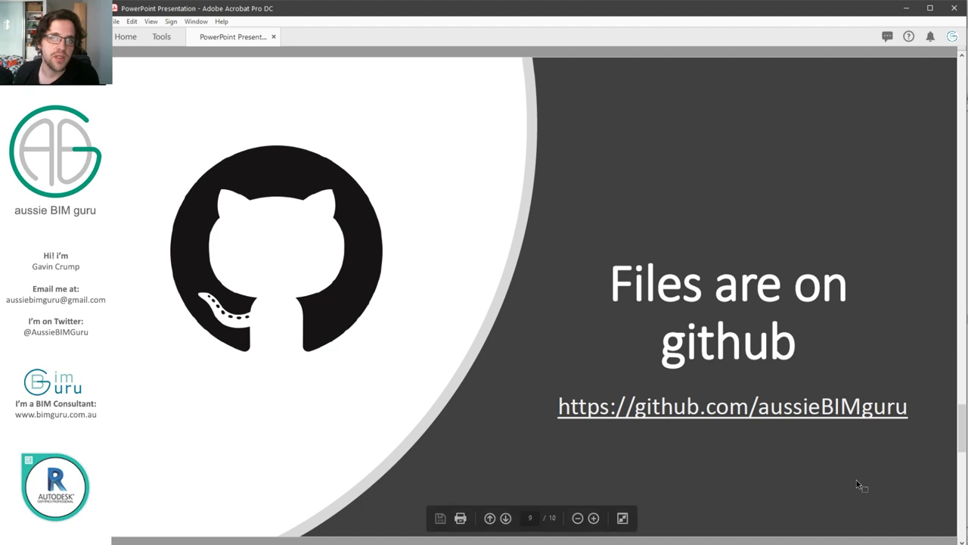
scroll(856, 480, "down", 1)
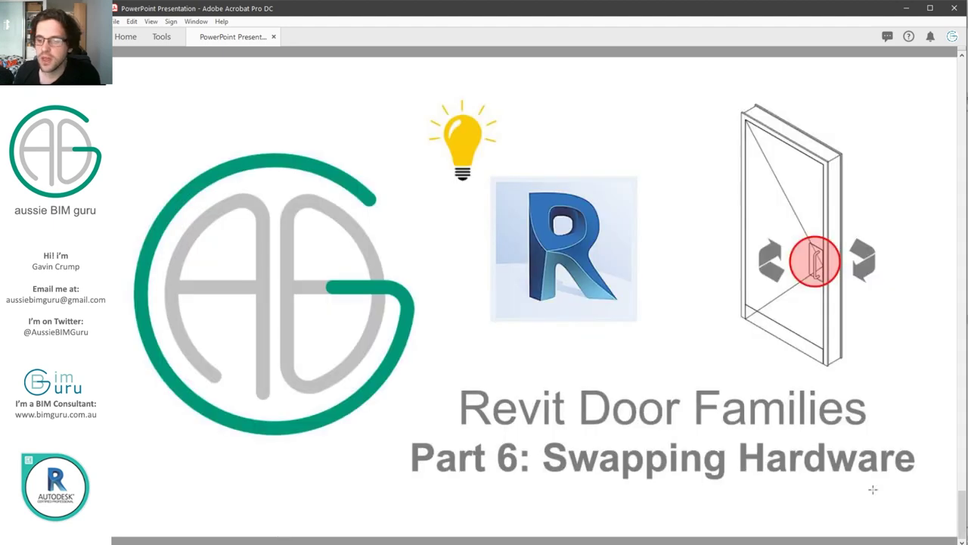